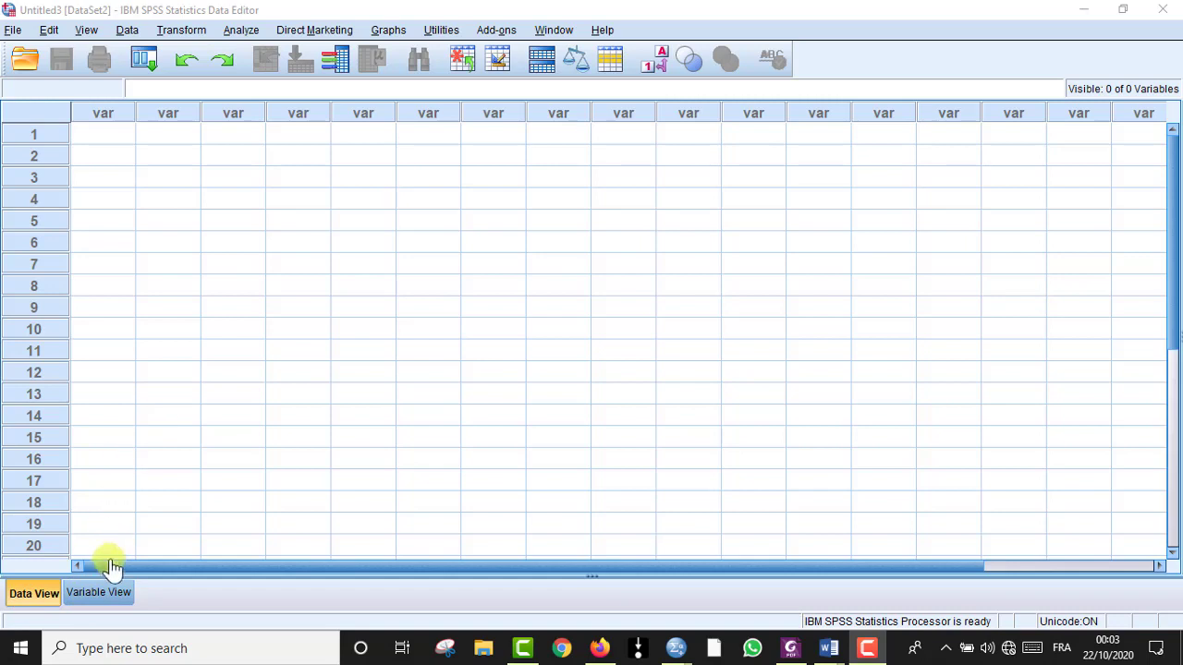
- Define the first variable with the name ID in the variable definitions
click(100, 597)
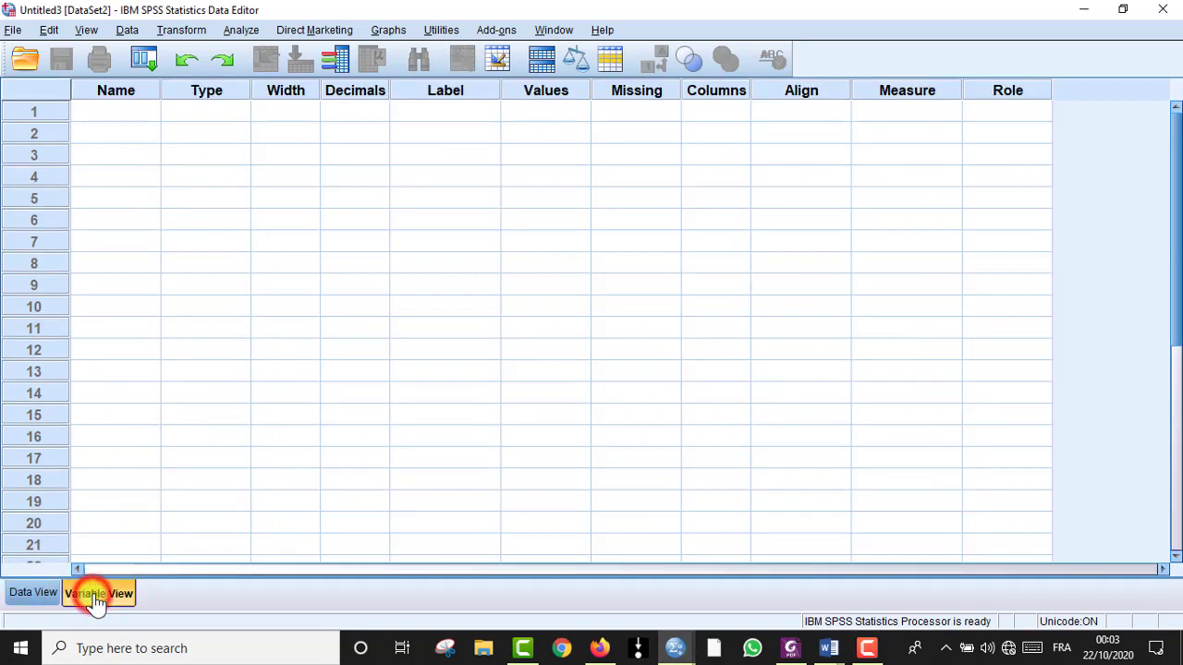
click(123, 114)
click(124, 110)
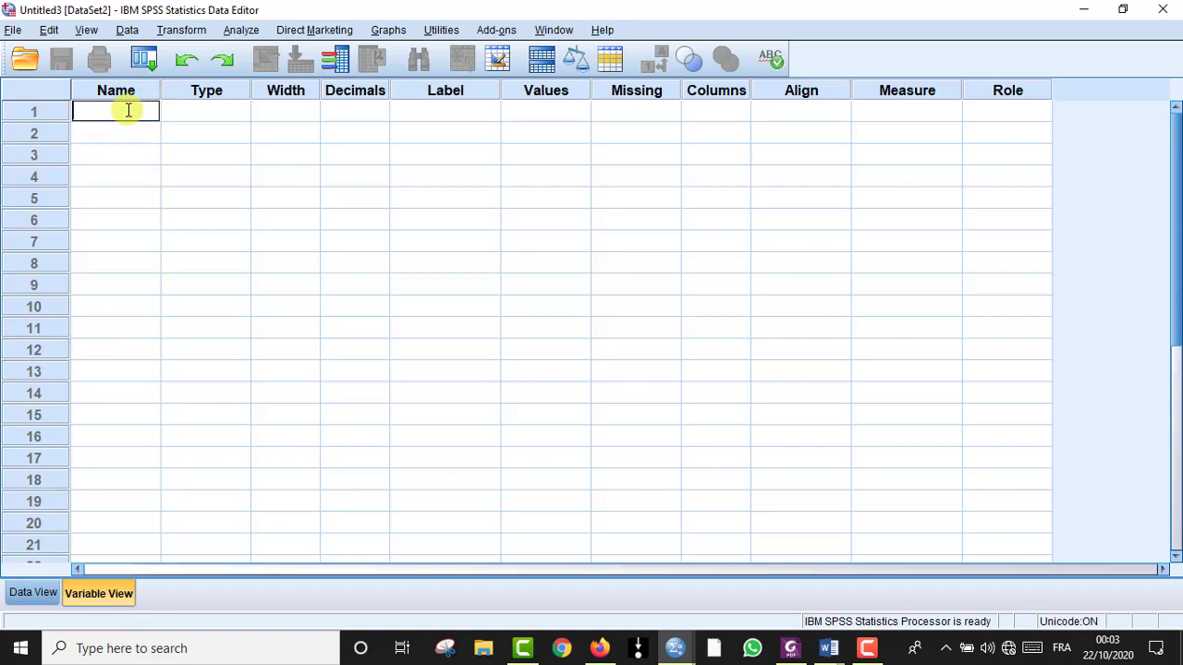
text(ID)
click(296, 110)
- Label the ID variable "ID" and set its measurement level to Scale
click(466, 112)
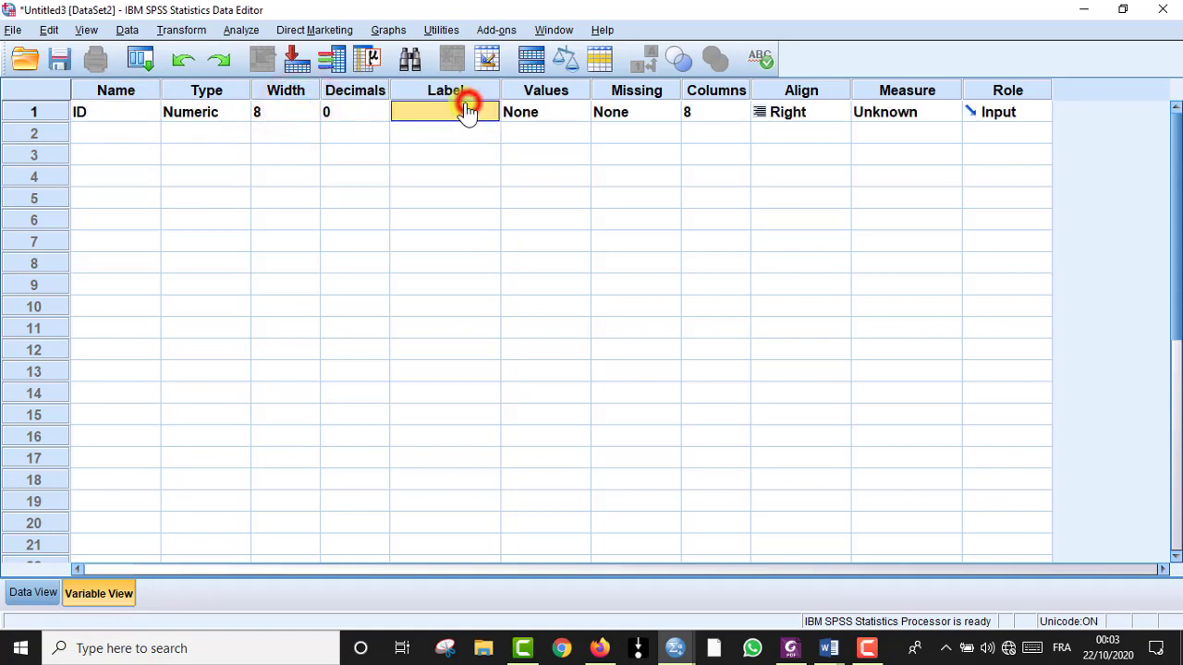
click(462, 107)
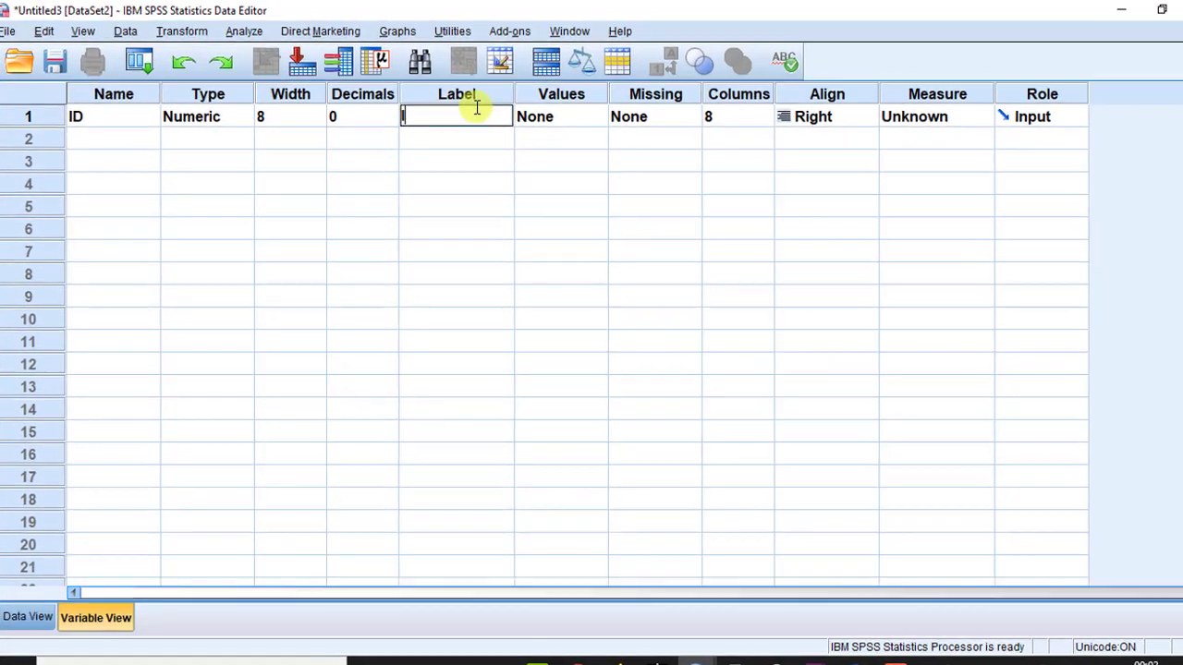
text(ID)
click(981, 136)
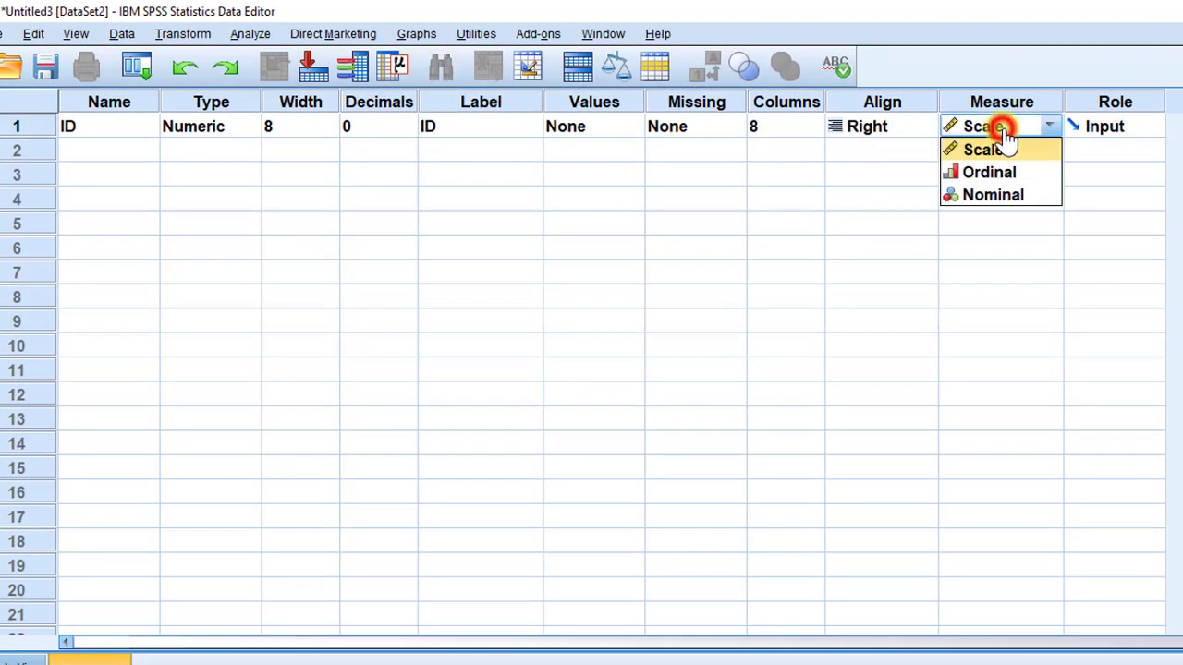
click(985, 147)
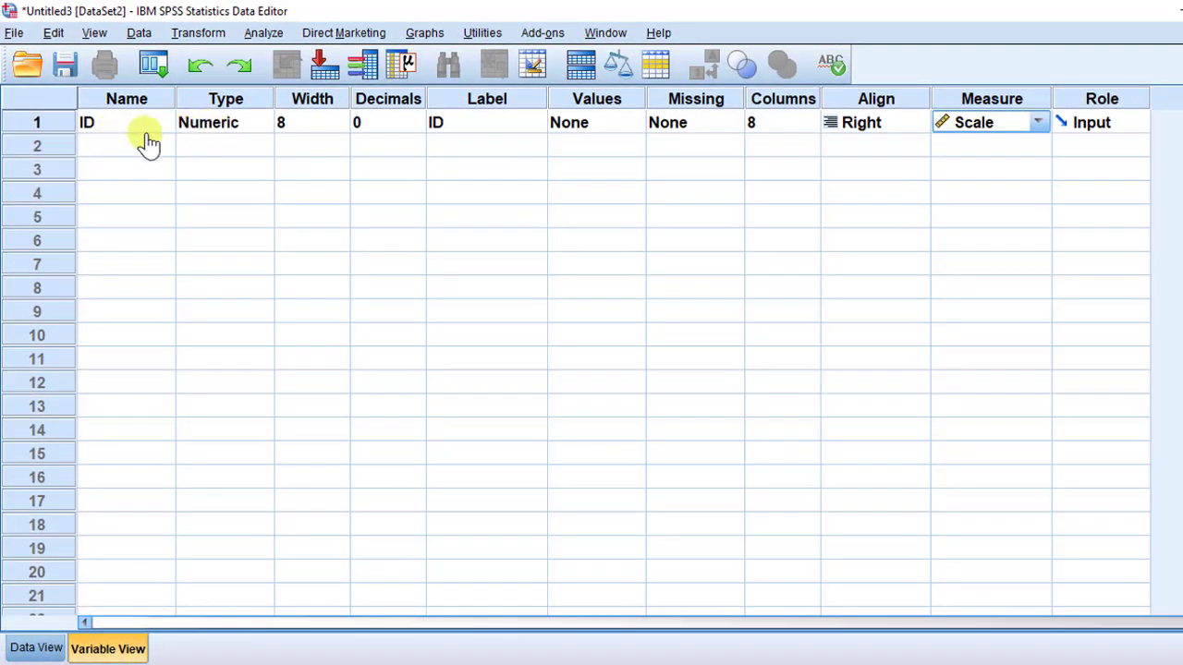
- Define a second variable named Groups and give it the label "Groups"
click(111, 146)
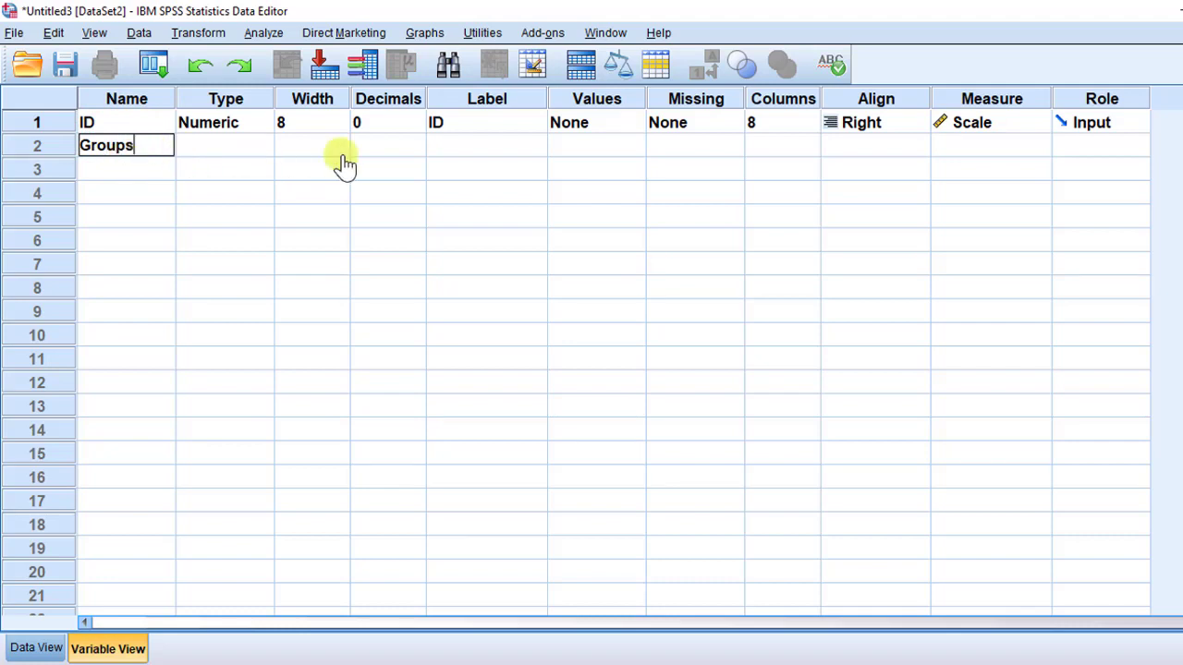
click(469, 150)
click(470, 148)
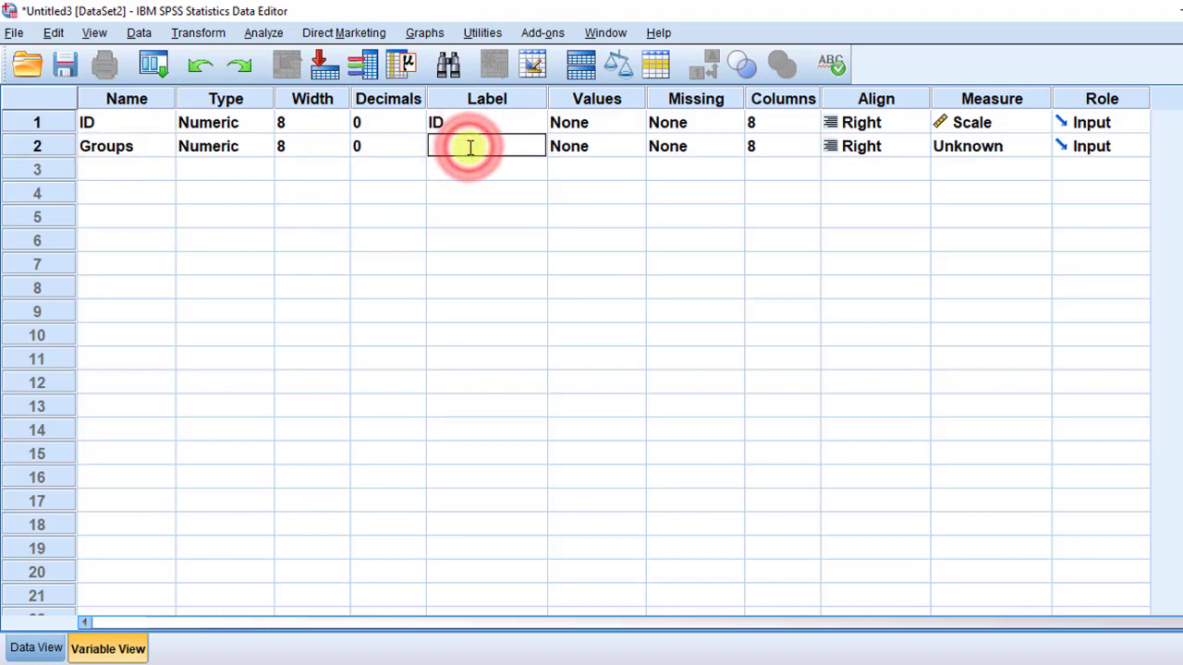
text(g)
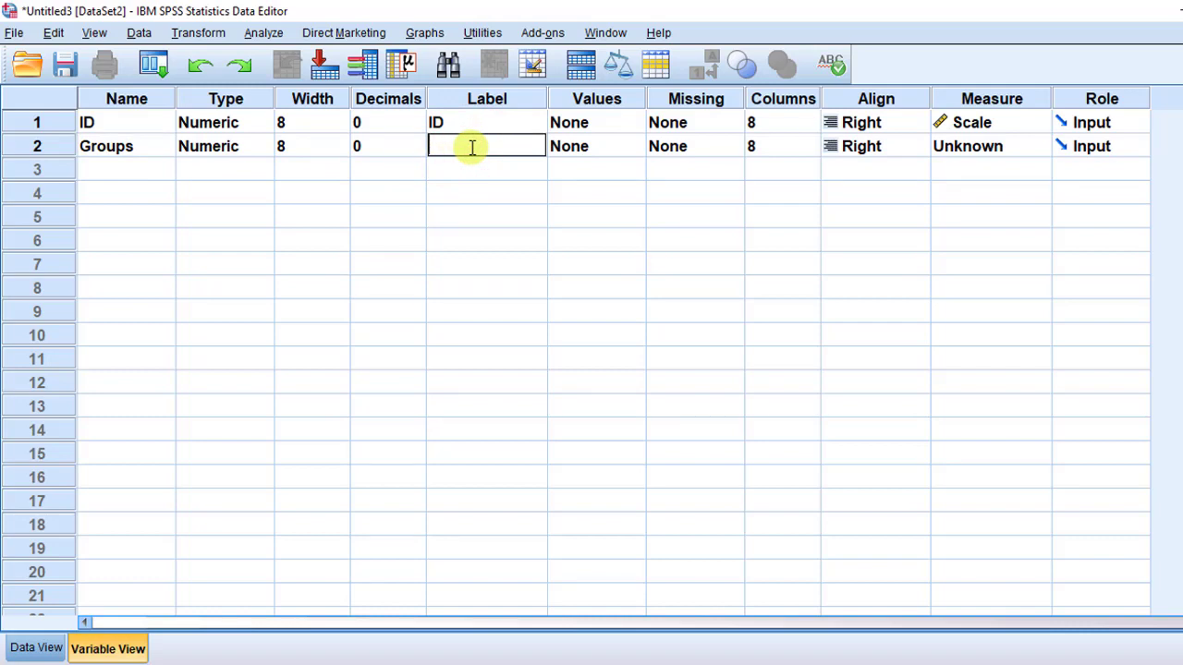
text(roups)
- Add a value label to the Groups variable that codes 1 as "Control group"
click(616, 154)
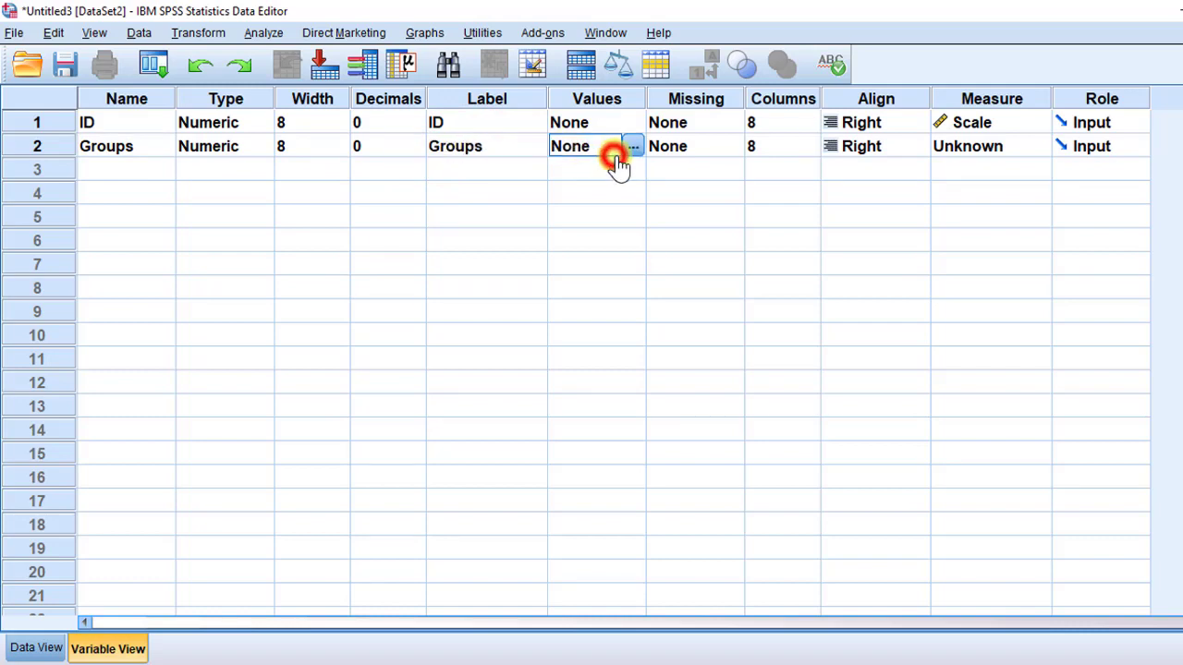
click(628, 150)
click(511, 277)
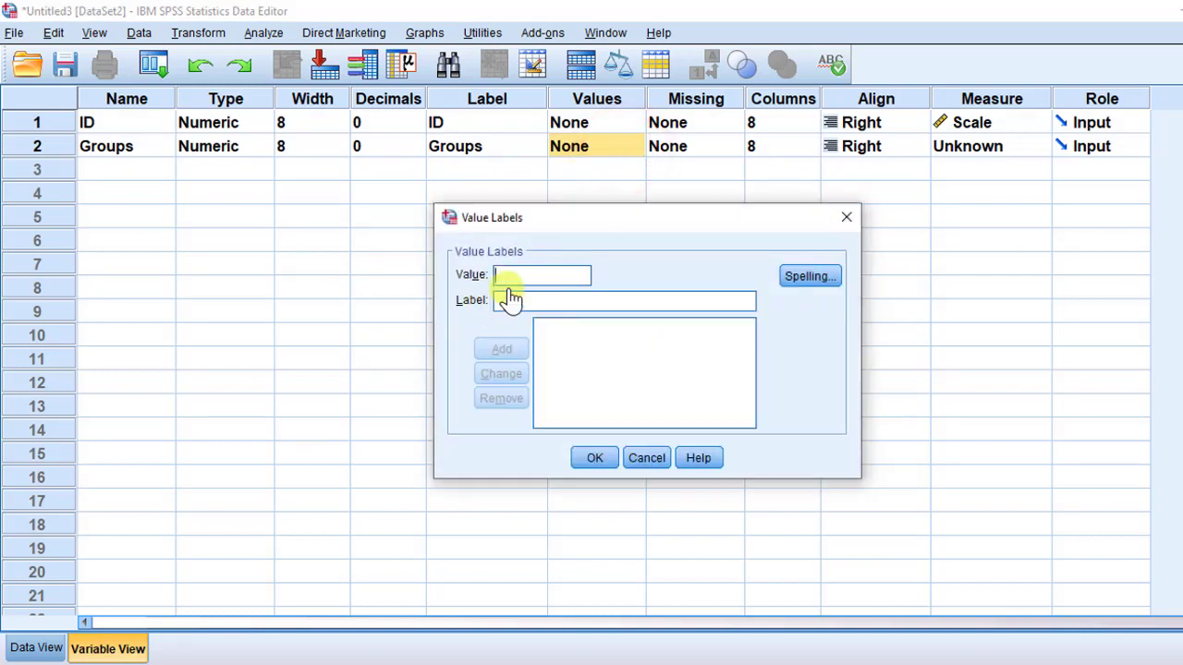
click(517, 282)
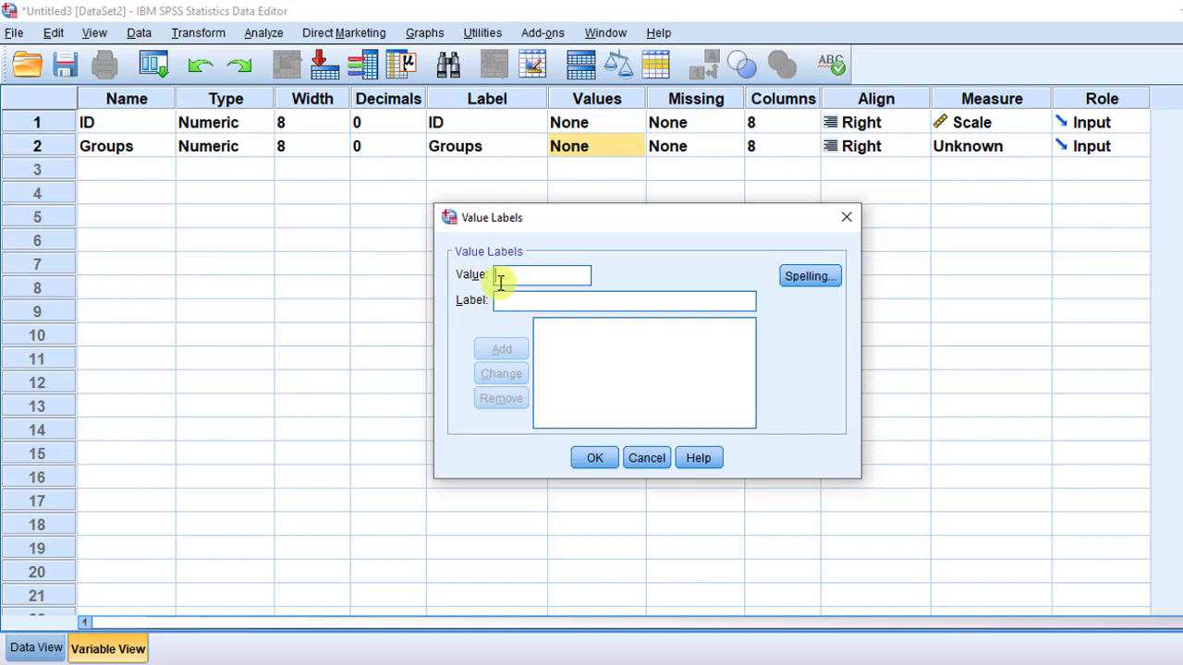
text(1)
click(510, 299)
text(C)
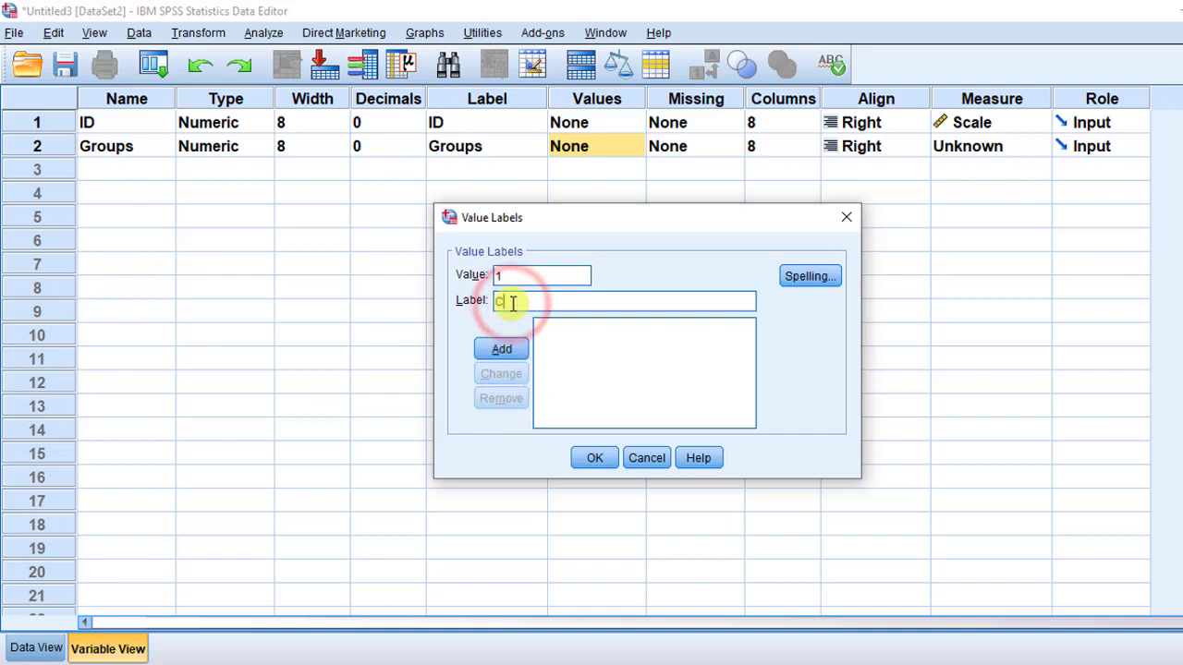
text(ontrol)
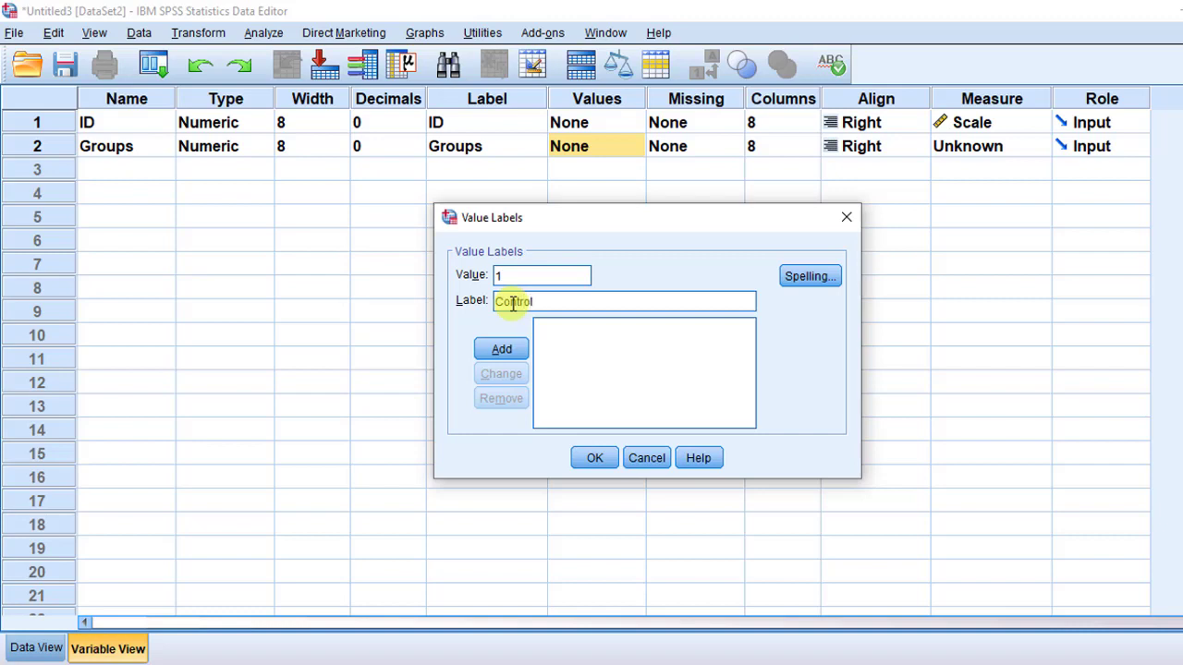
click(502, 352)
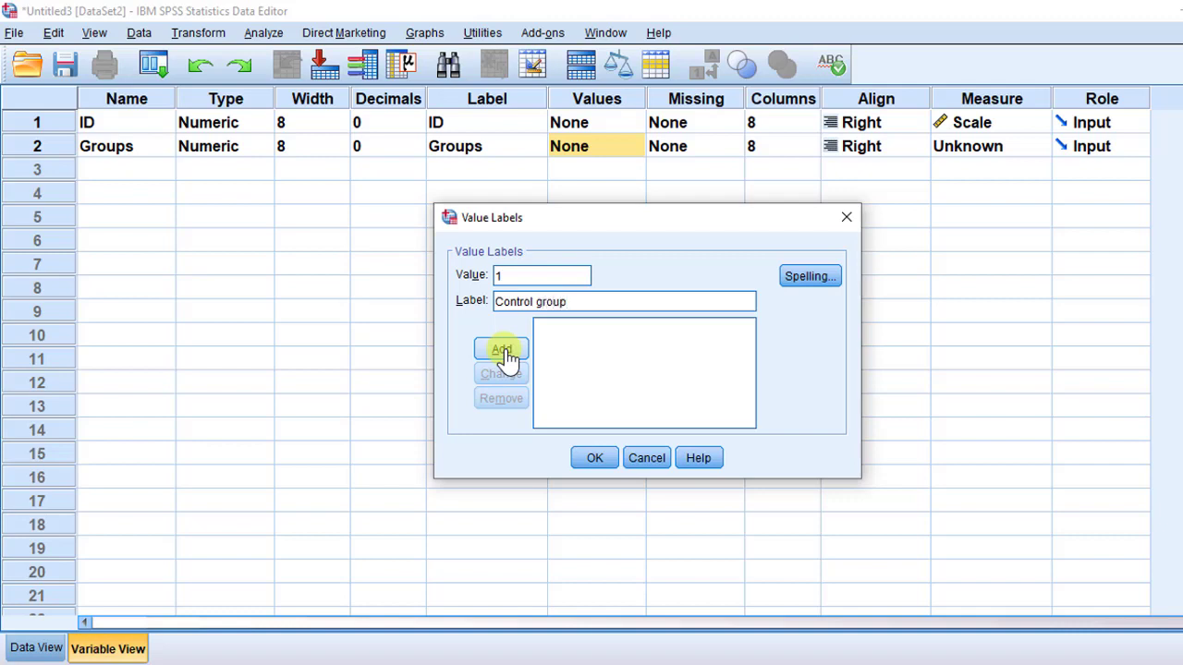
click(502, 350)
- Add a second value label for Groups that codes 2 as "Prompt"
click(516, 275)
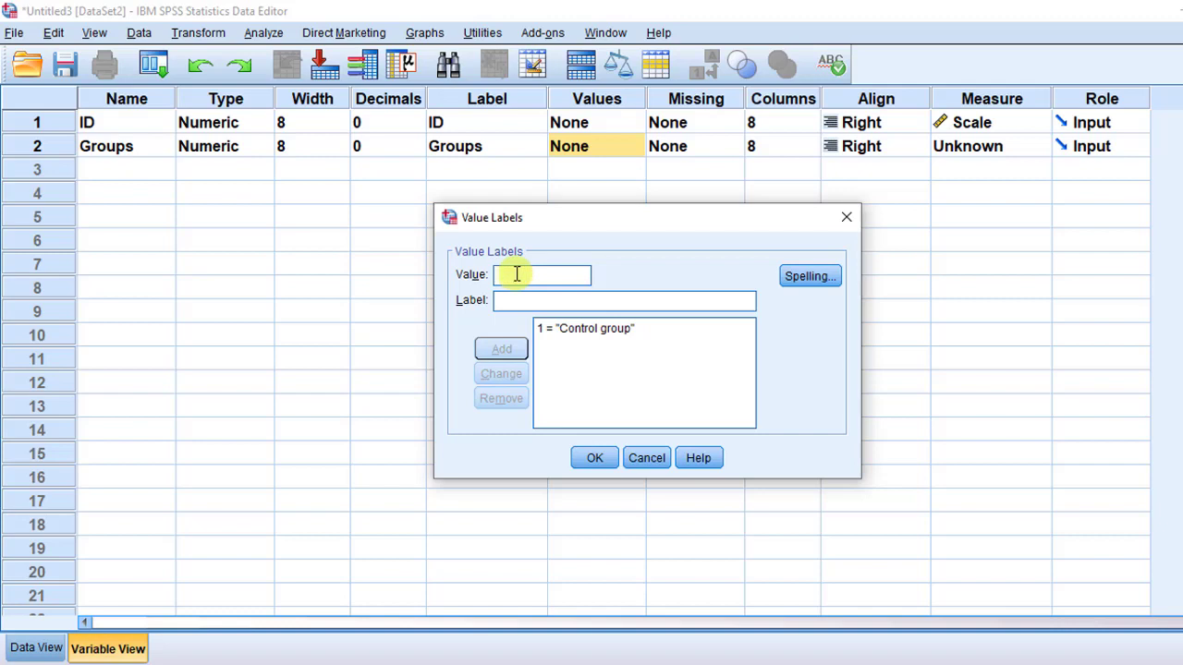
click(513, 305)
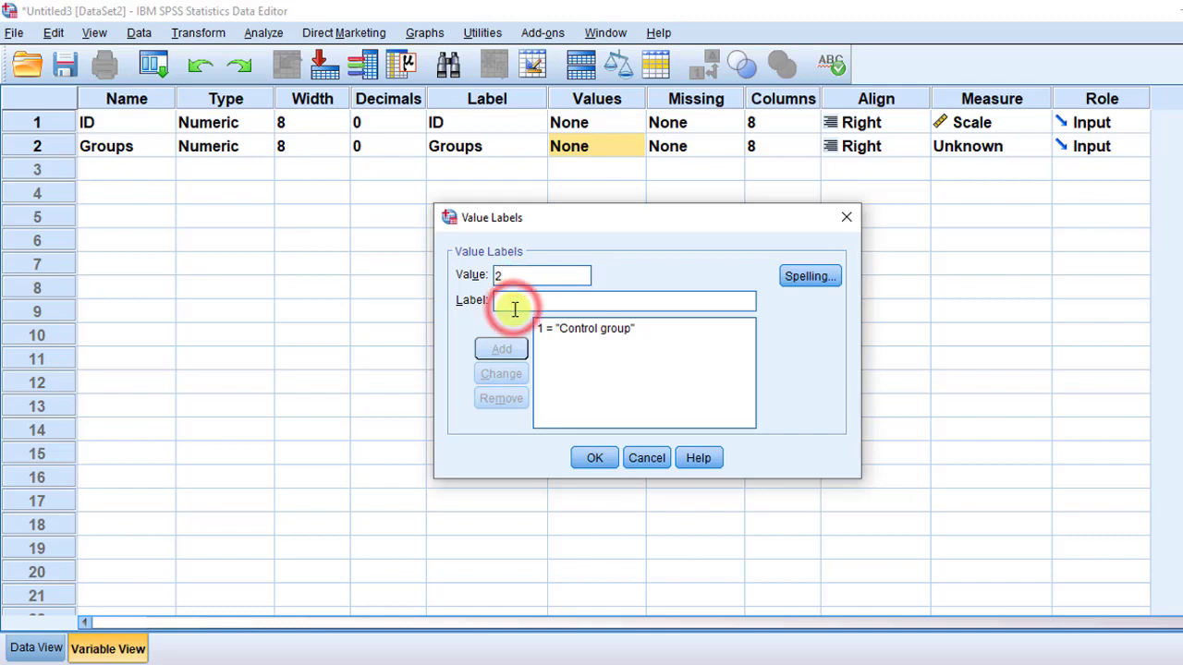
text(Prompt)
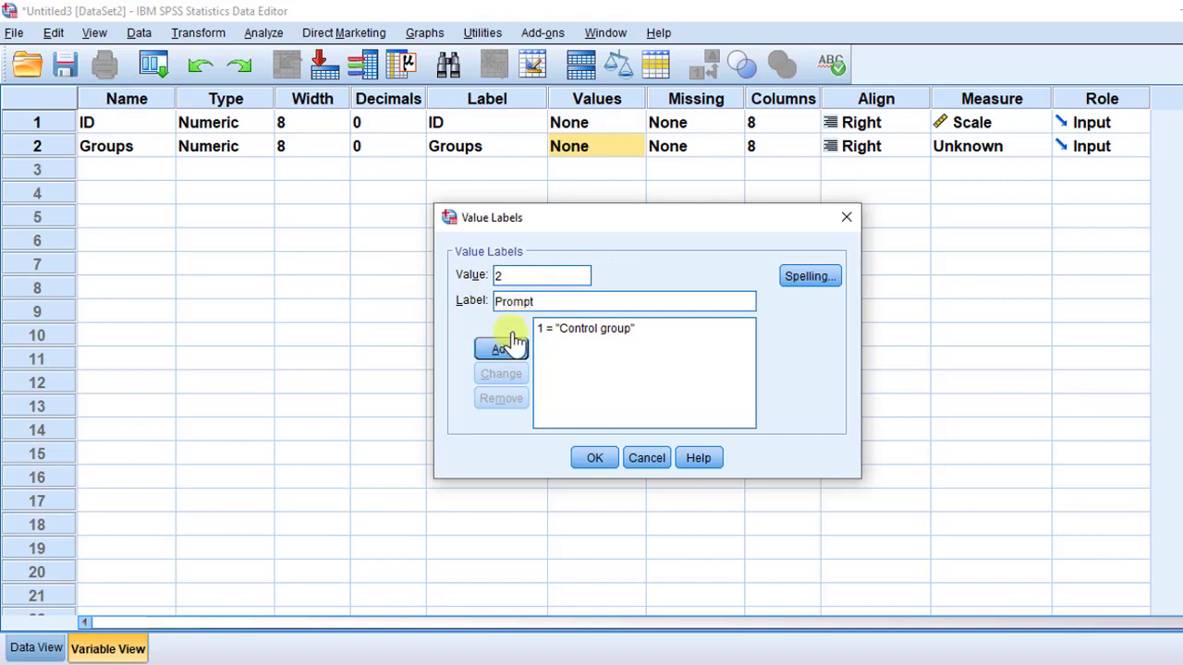
click(502, 349)
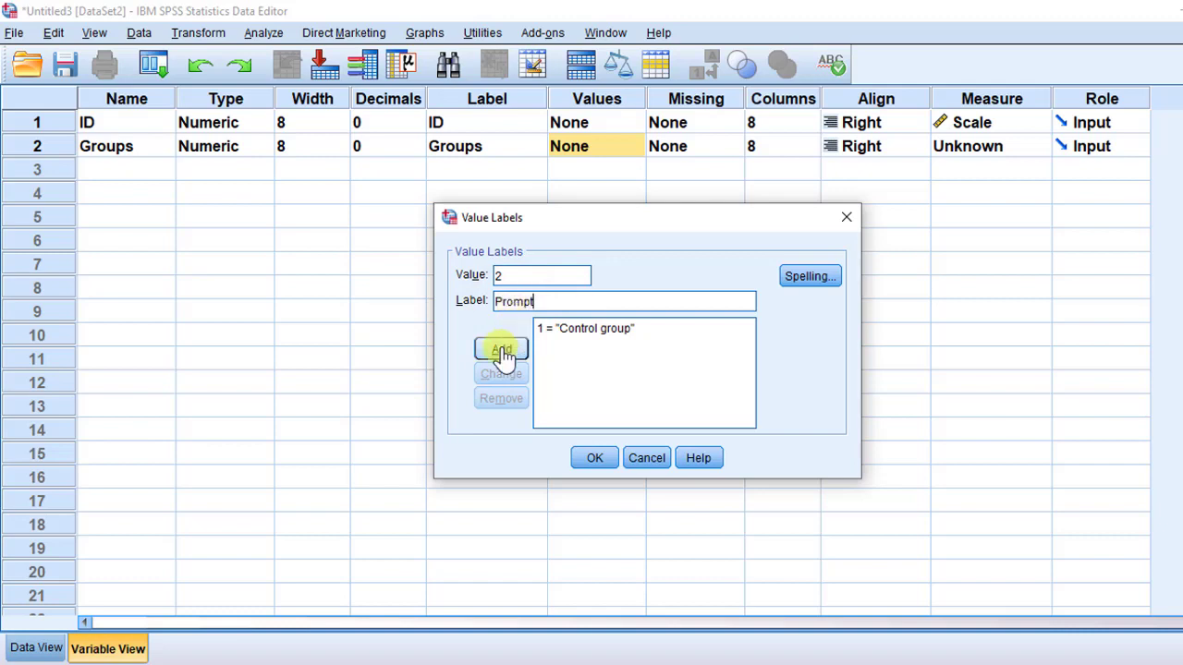
- Add a third value label coding 3 as "Recast" and apply the value labels to Groups
click(518, 273)
text(3)
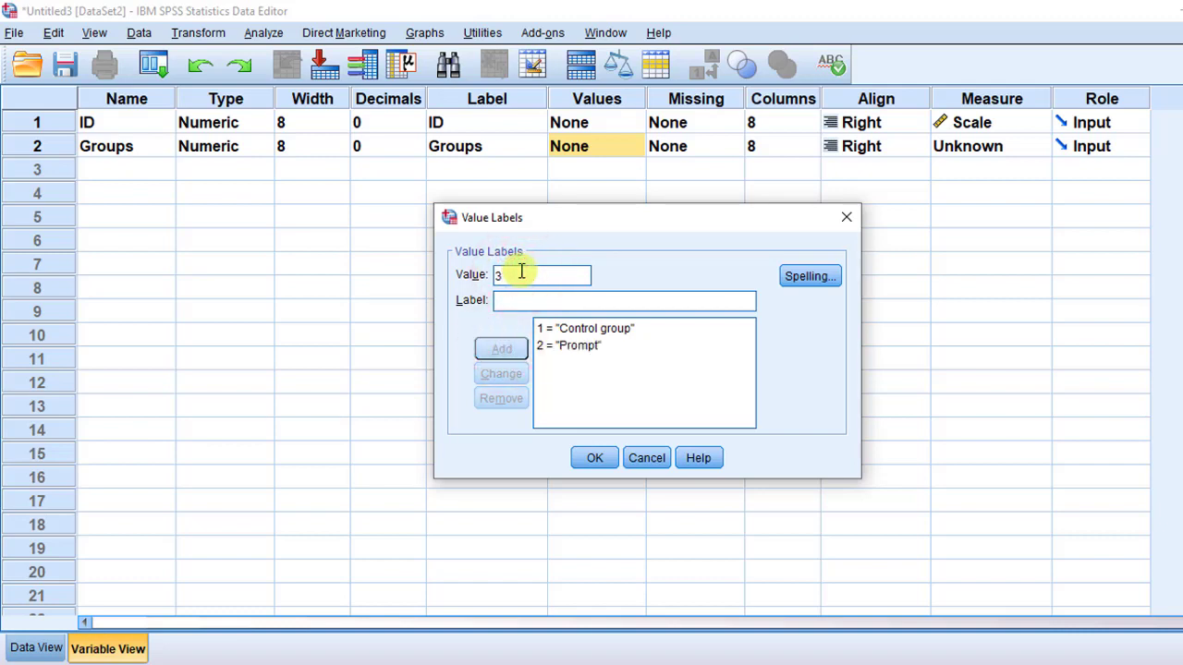
click(507, 300)
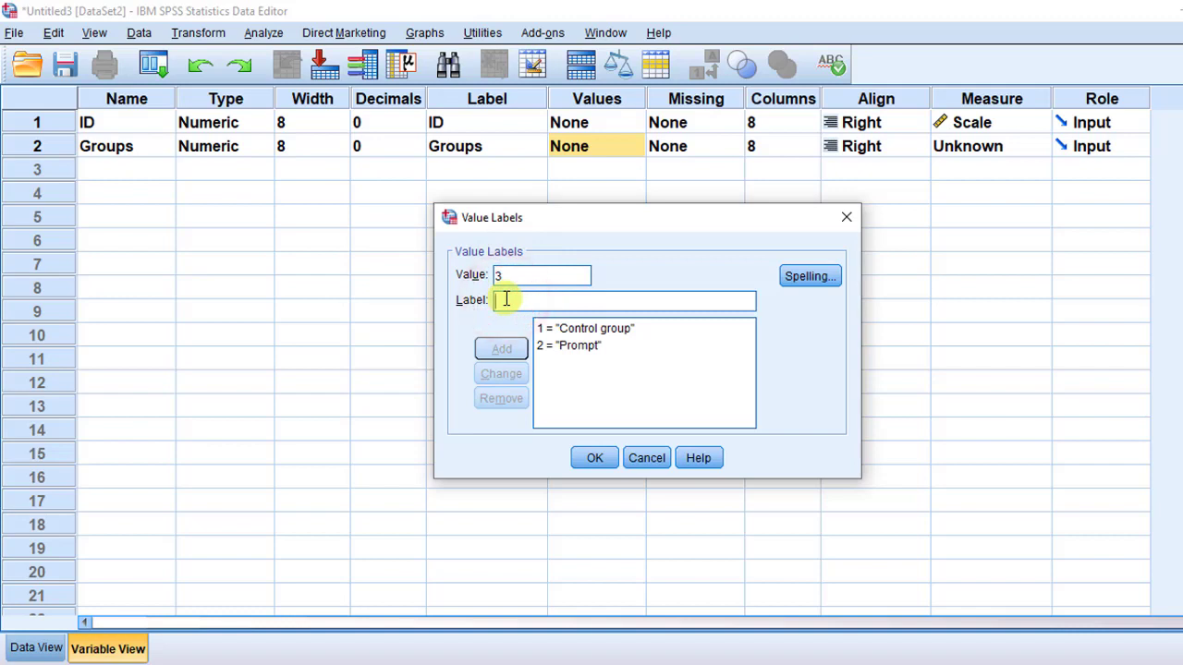
text(Recast)
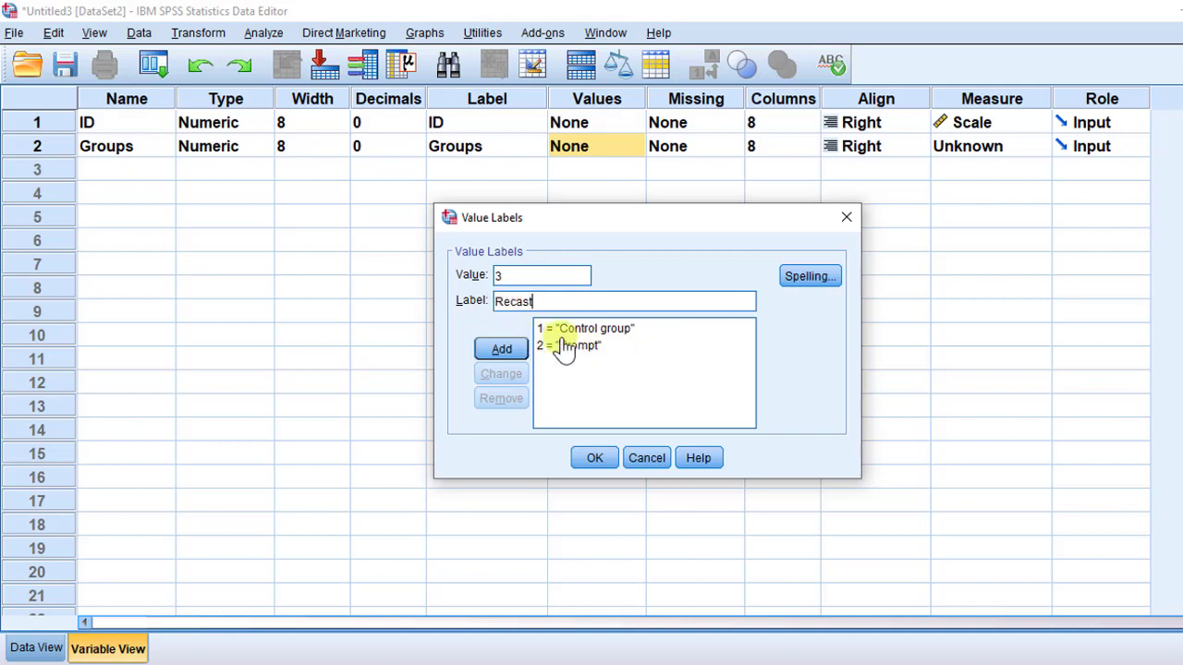
click(500, 356)
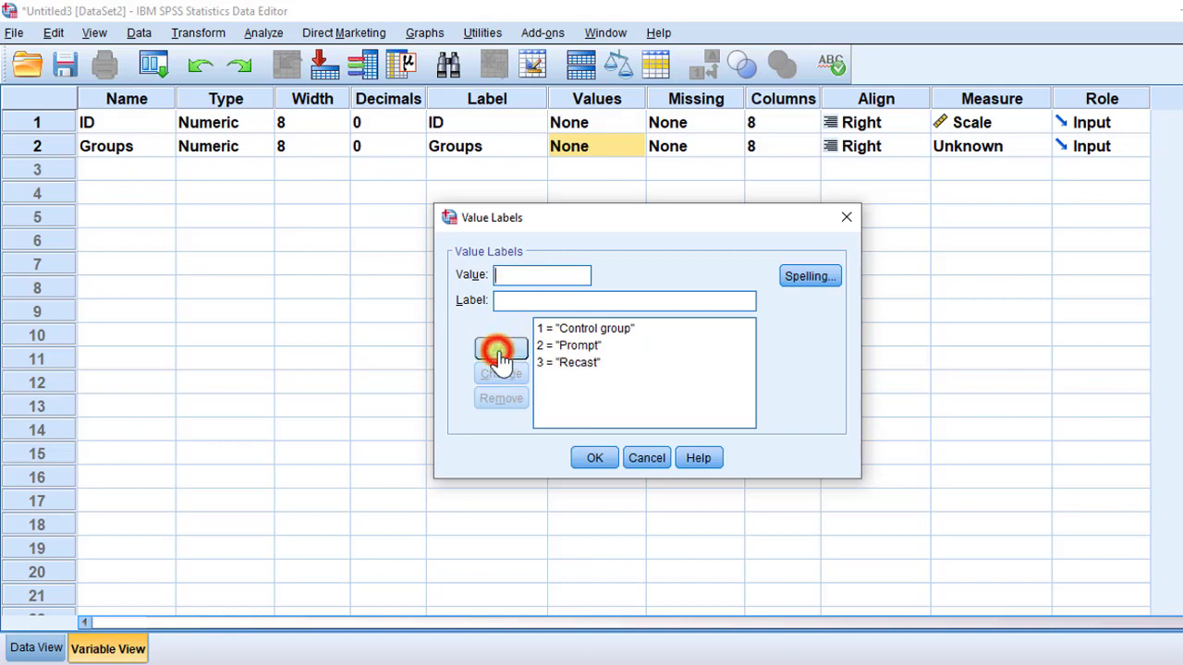
click(595, 459)
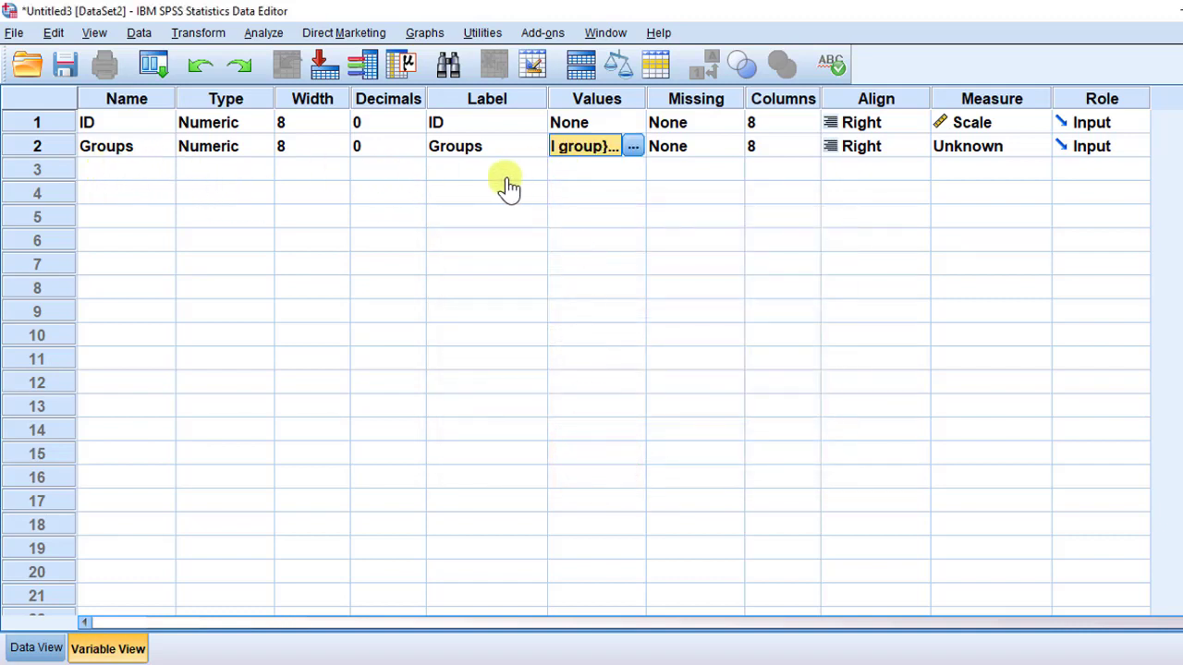
- Define a third variable named Scores and give it the label "Scores"
click(111, 170)
click(111, 170)
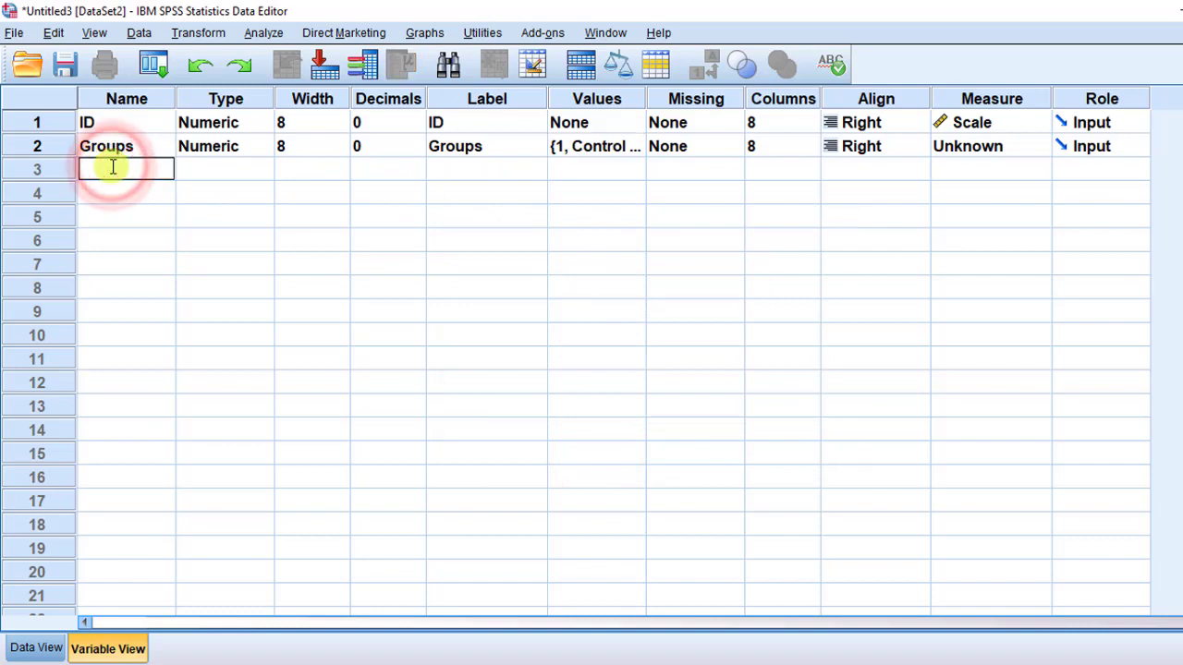
text(Scores)
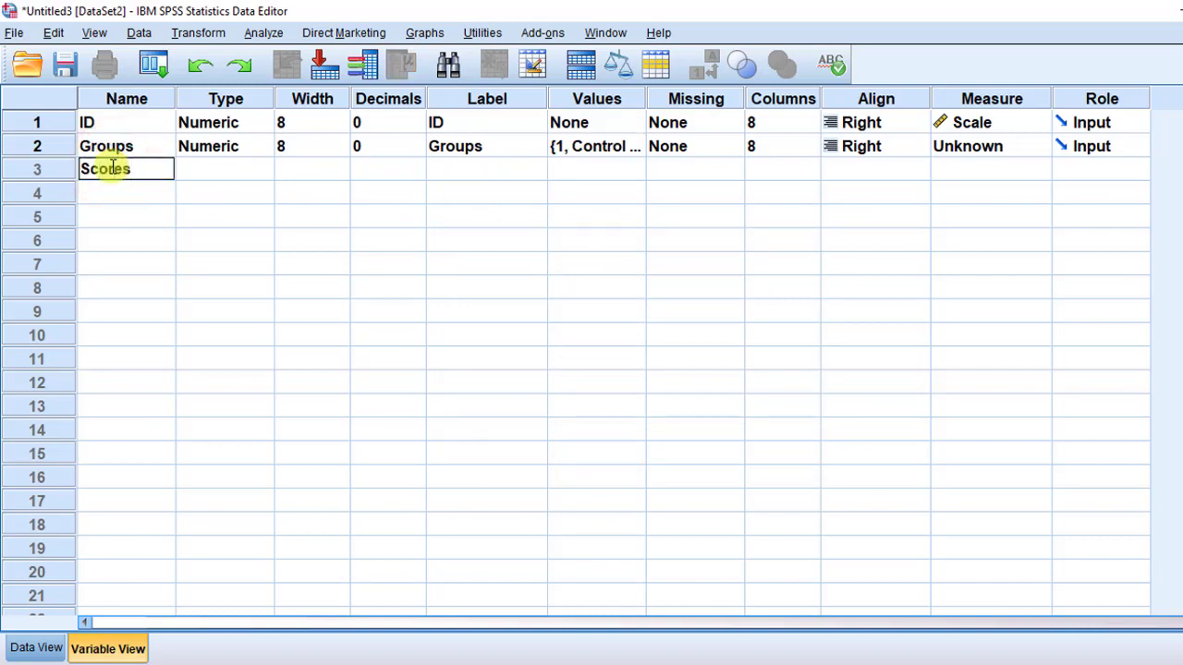
click(453, 174)
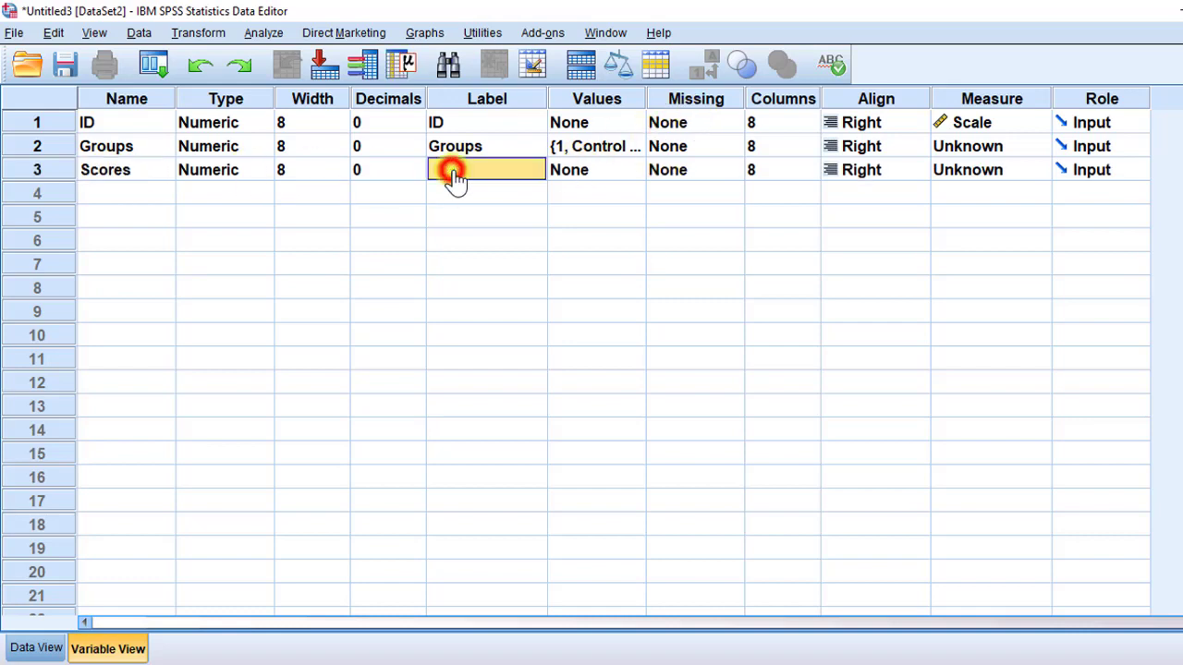
click(453, 174)
text(Sco)
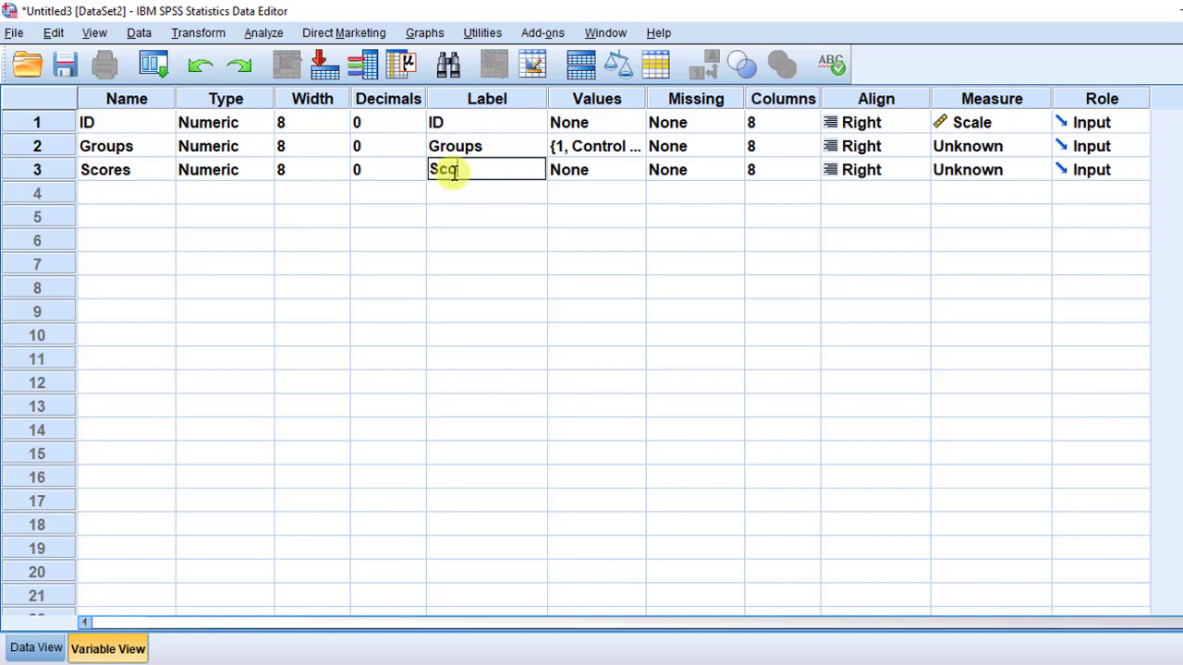
text(res)
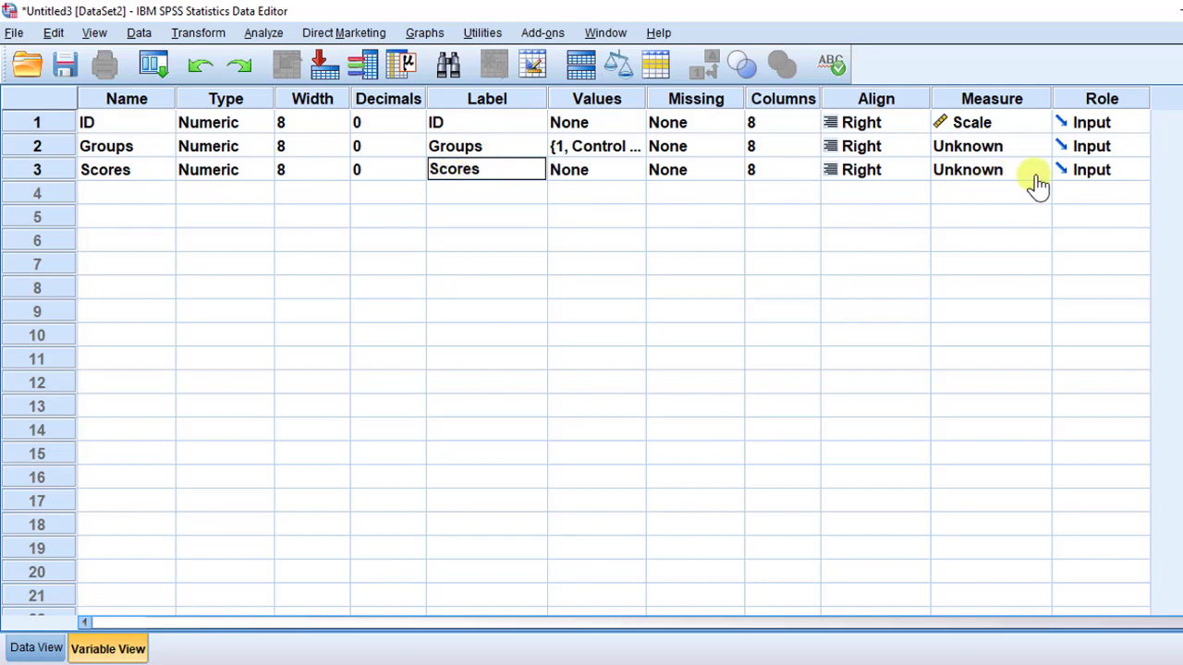
- Set the measurement level to Nominal for Groups and Scale for Scores, and return to the data grid
click(982, 147)
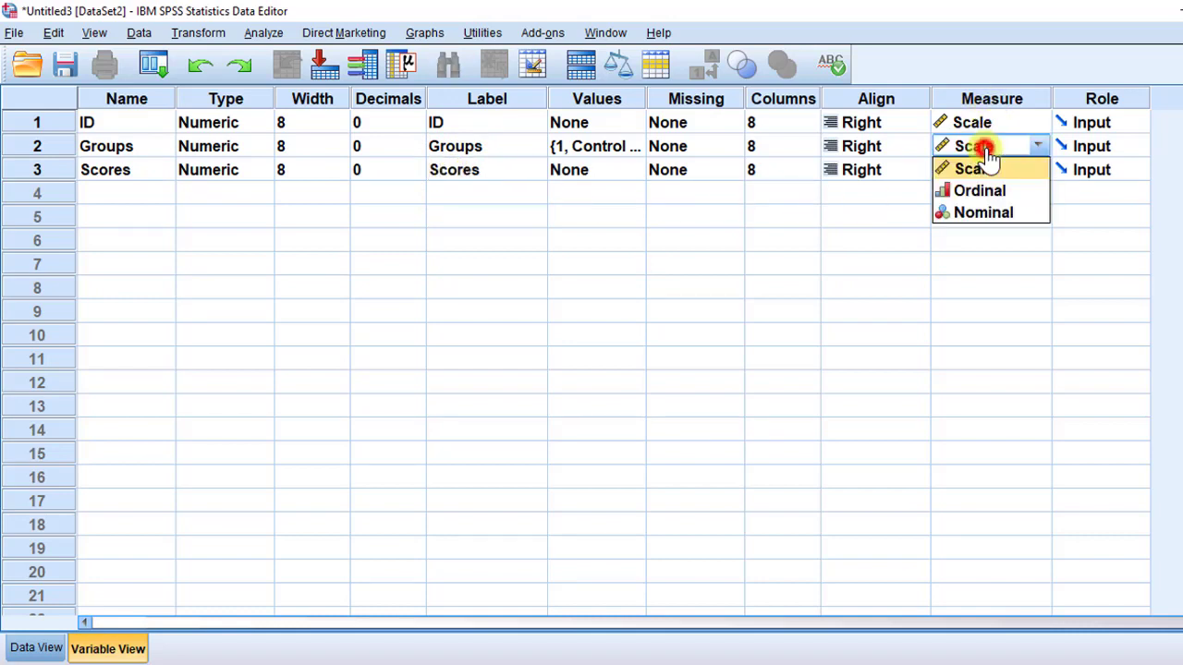
click(970, 213)
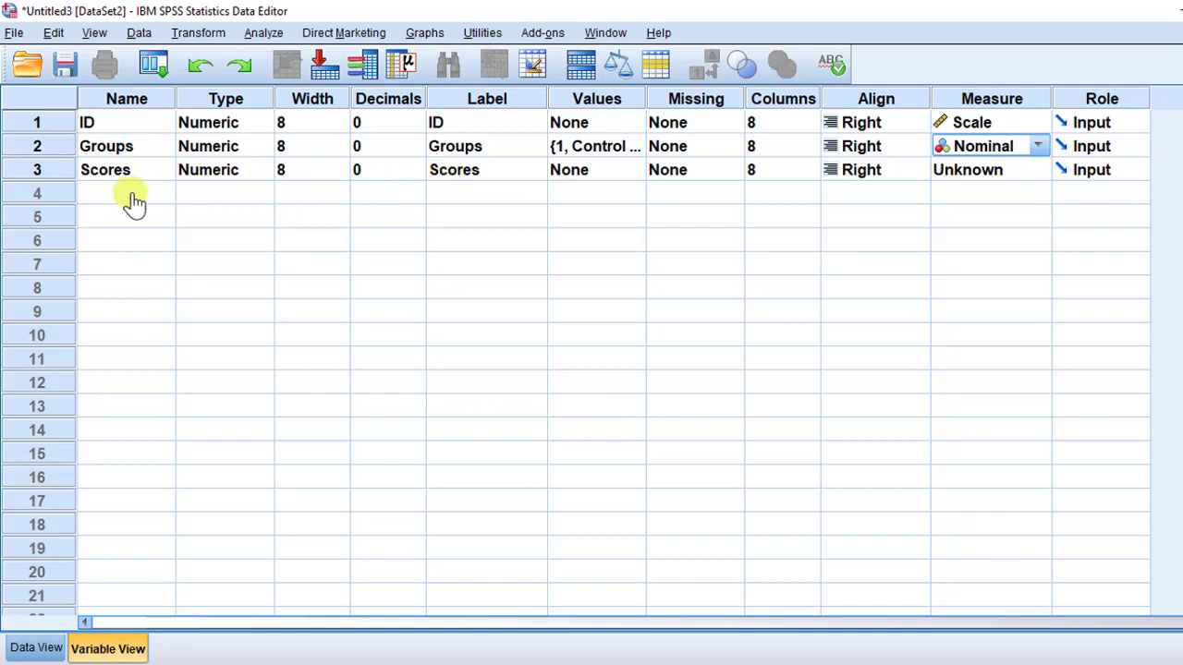
click(968, 174)
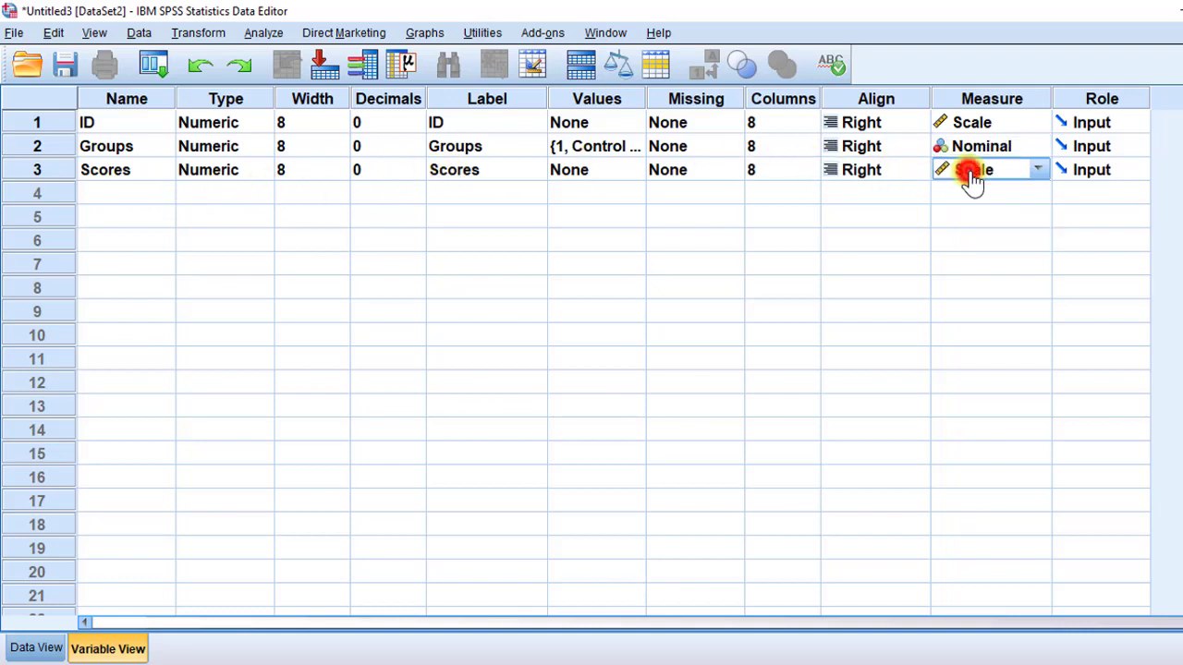
click(971, 180)
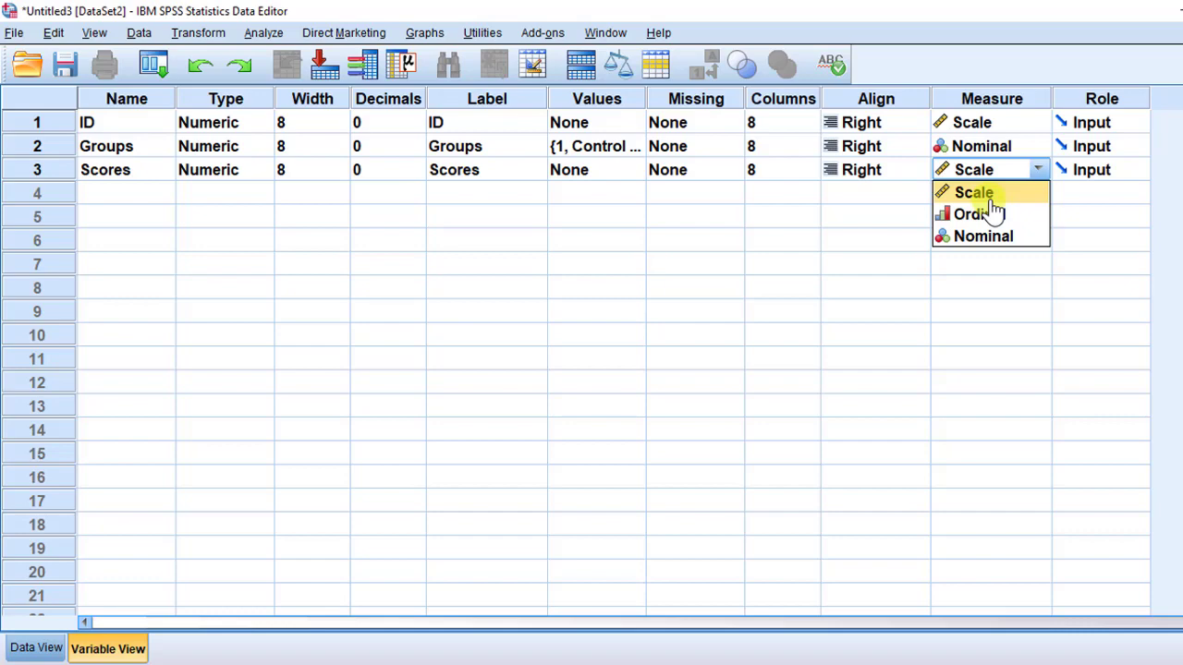
click(976, 193)
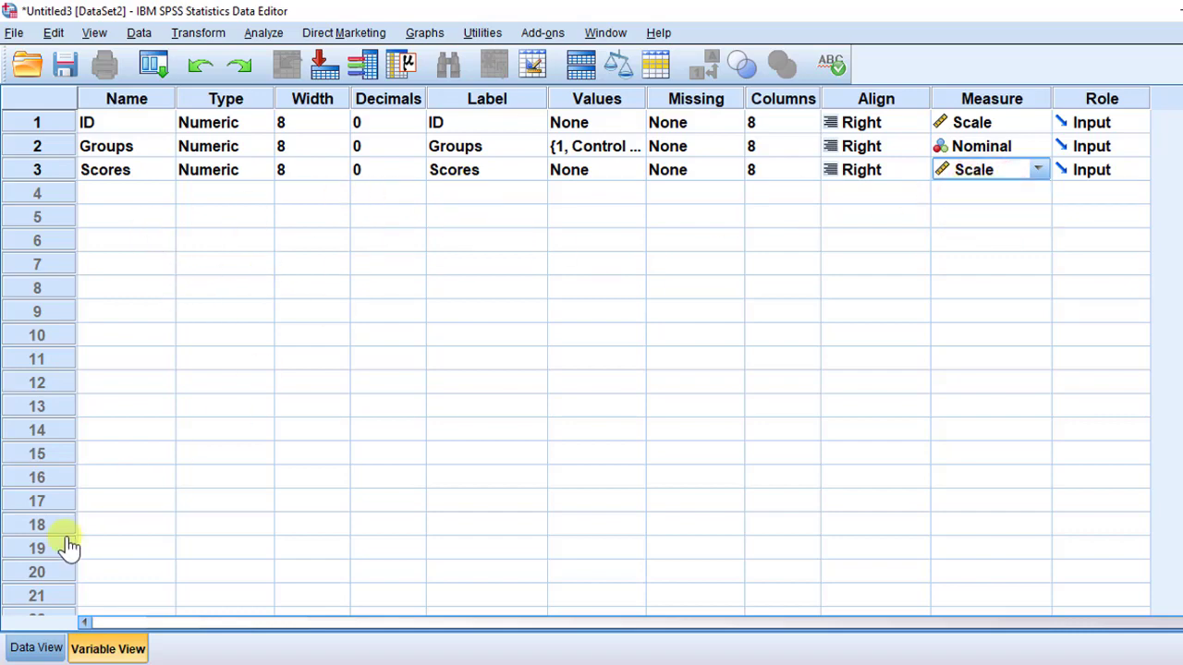
click(37, 647)
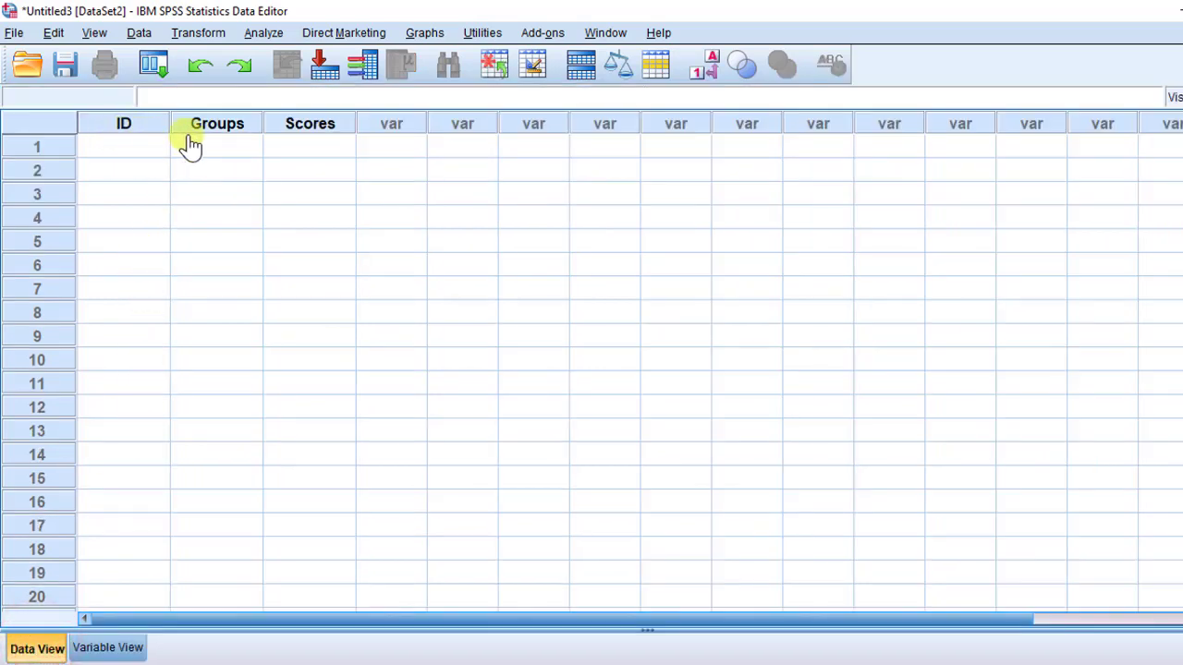
- Enter the value 1 in the Groups column for cases 1 to 10
click(134, 148)
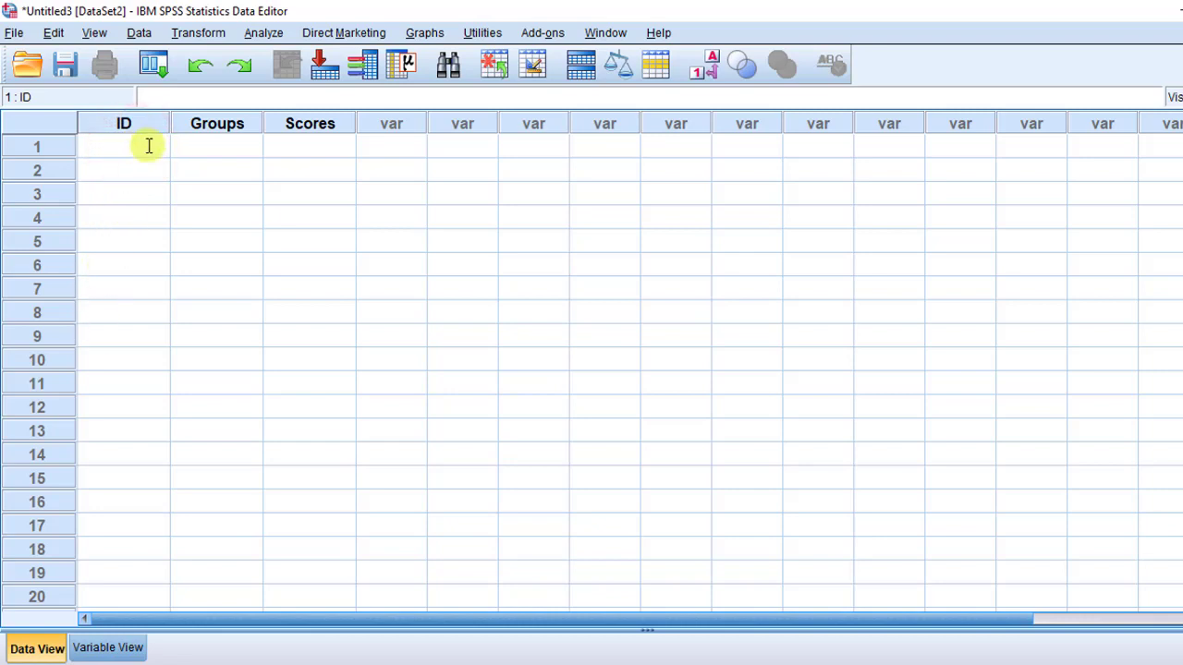
click(231, 146)
double_click(230, 145)
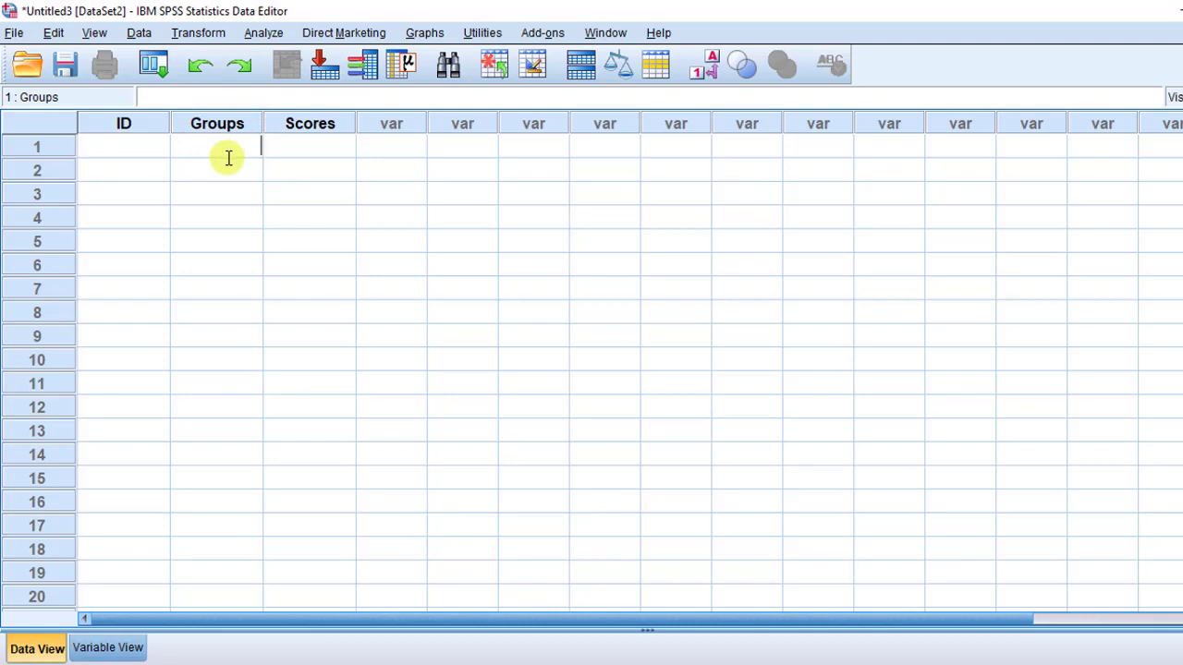
key(Return)
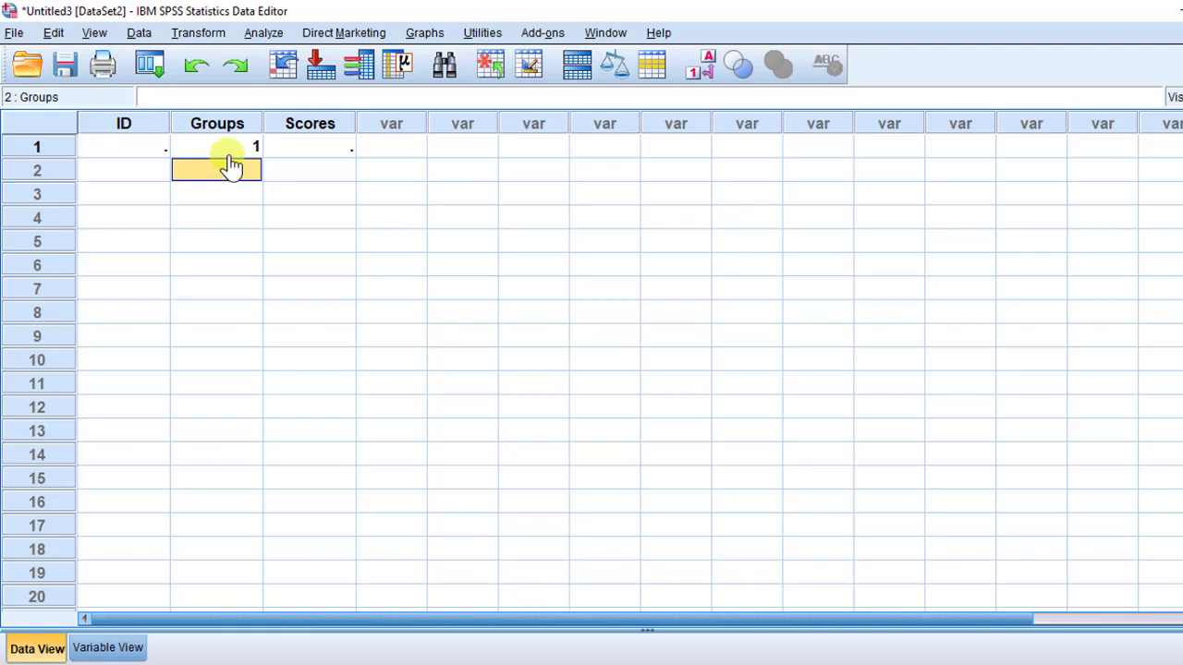
text(1)
text(1)
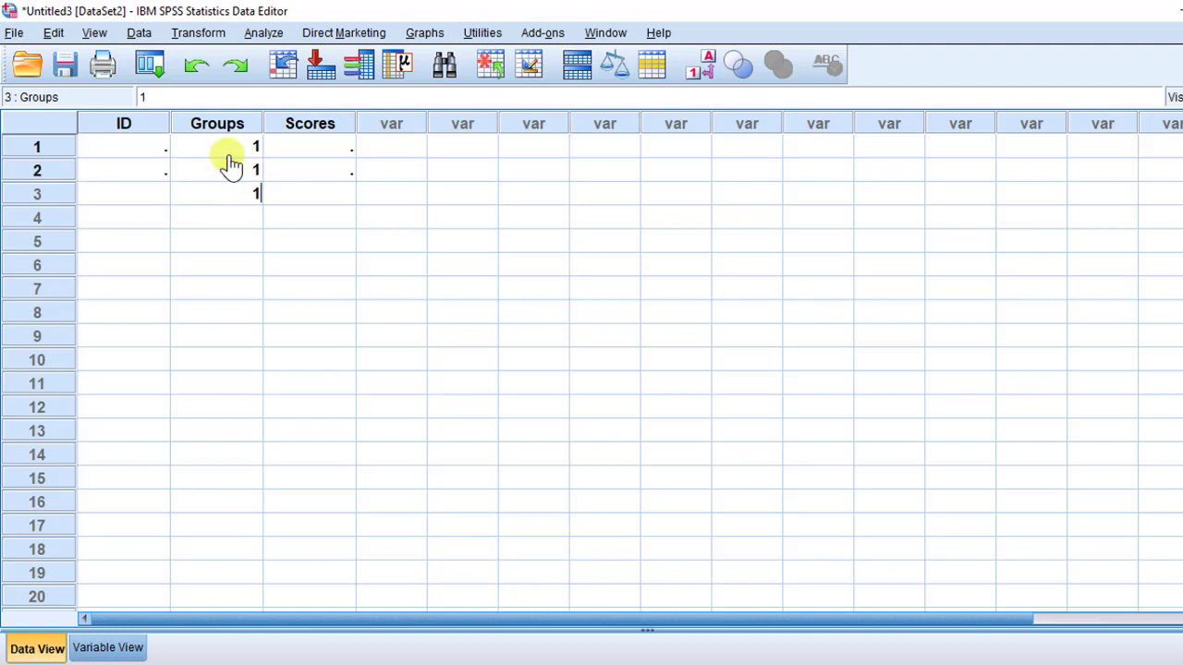
key(Return)
text(1)
key(Return)
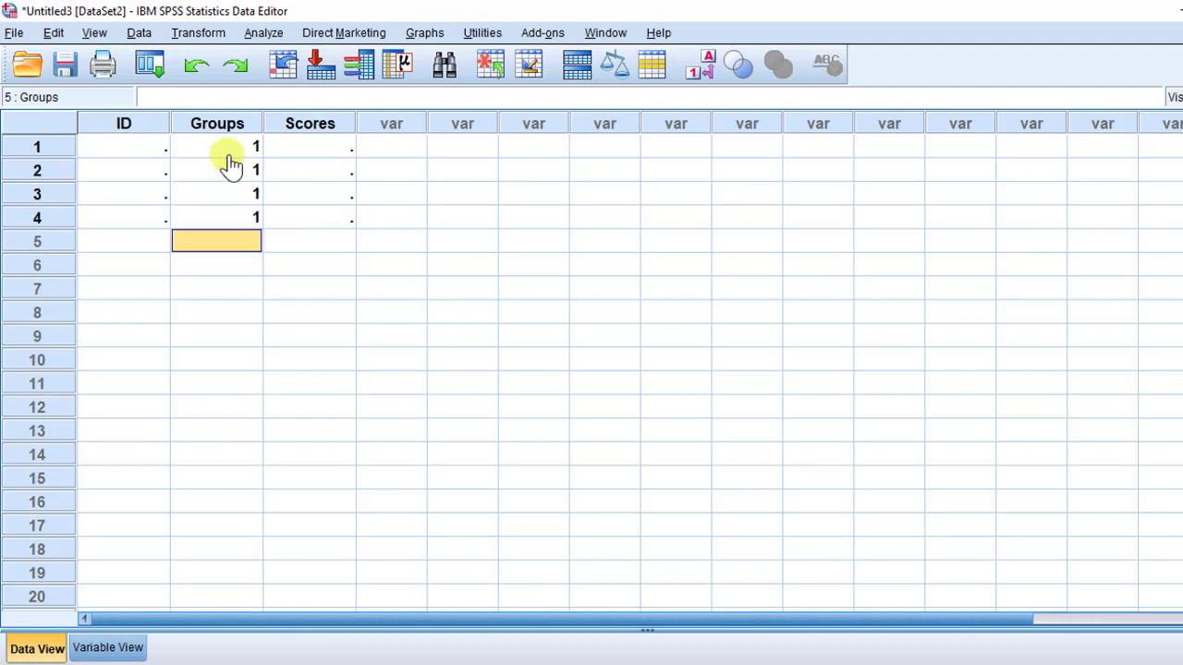
text(1)
key(Return)
text(1)
key(Return)
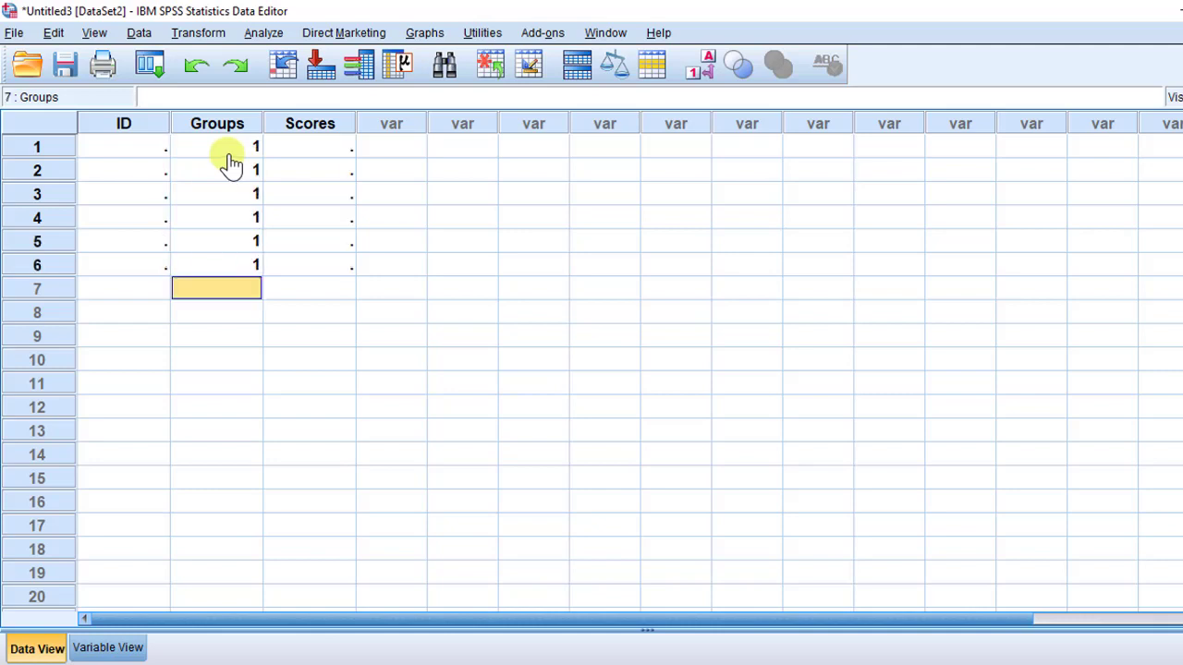
text(1)
key(Return)
text(1)
key(Return)
text(1)
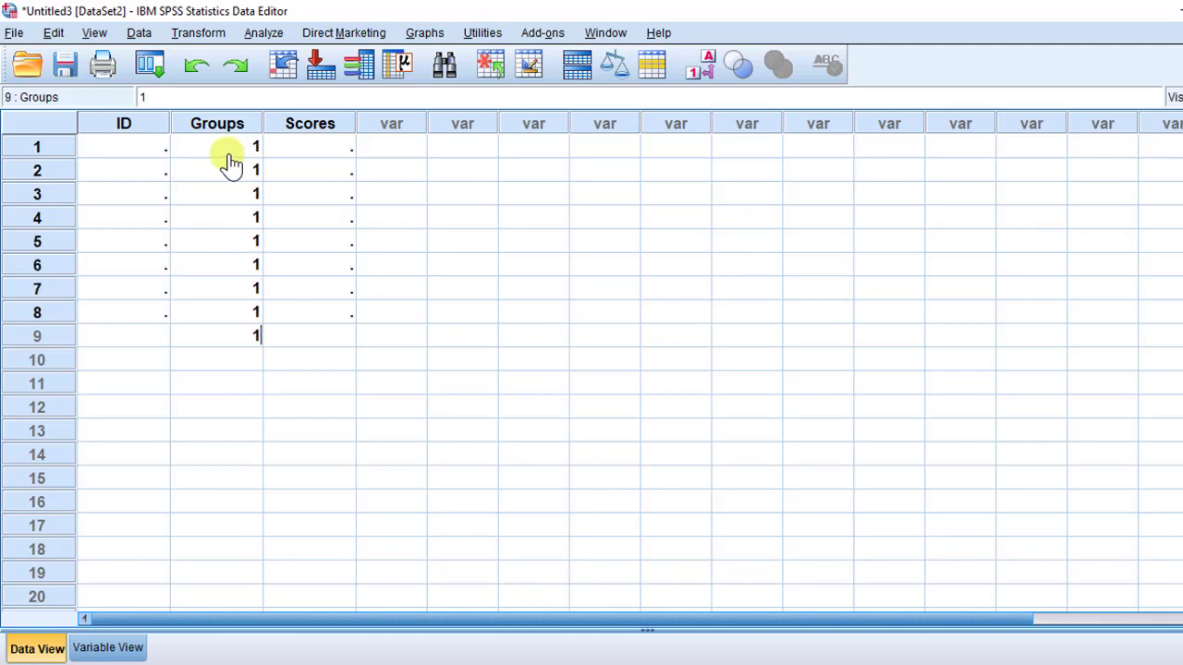
key(Return)
text(1)
key(Return)
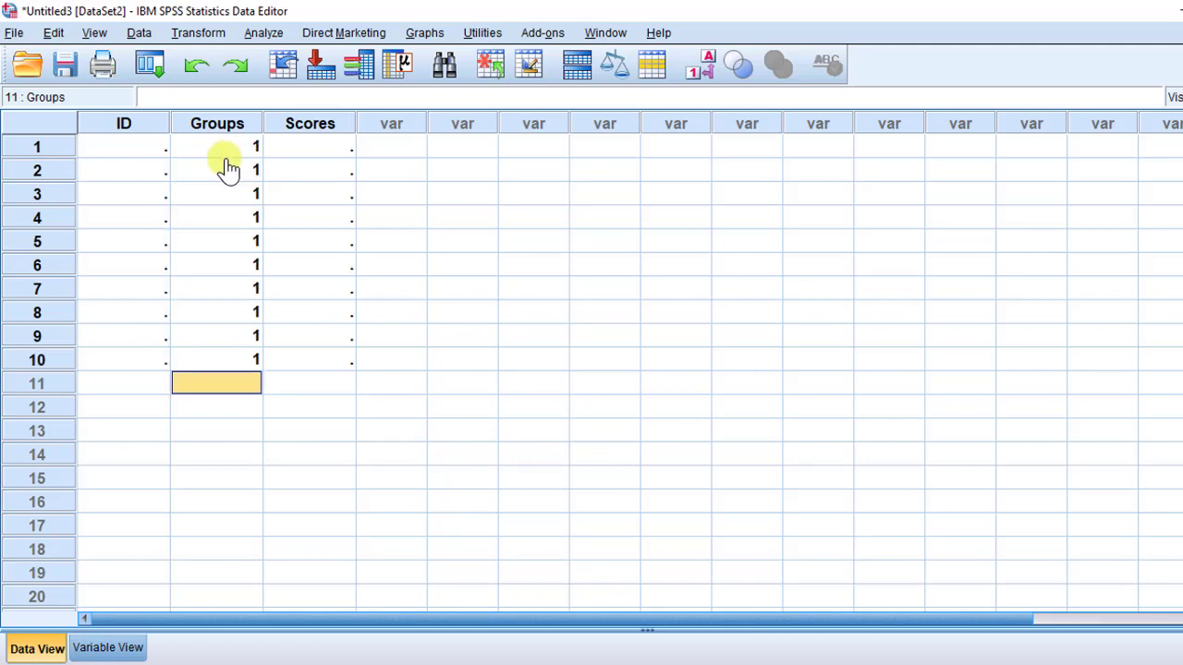
- Check the value labels defined for the Groups variable and return to the data grid
click(85, 650)
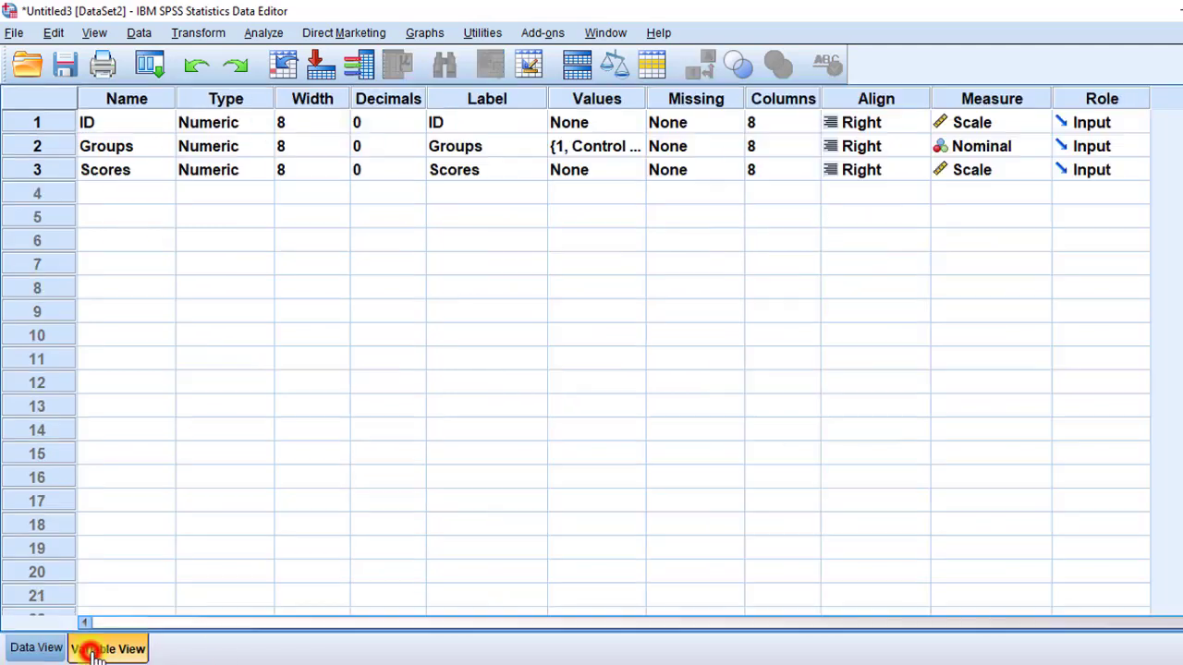
click(597, 148)
click(636, 146)
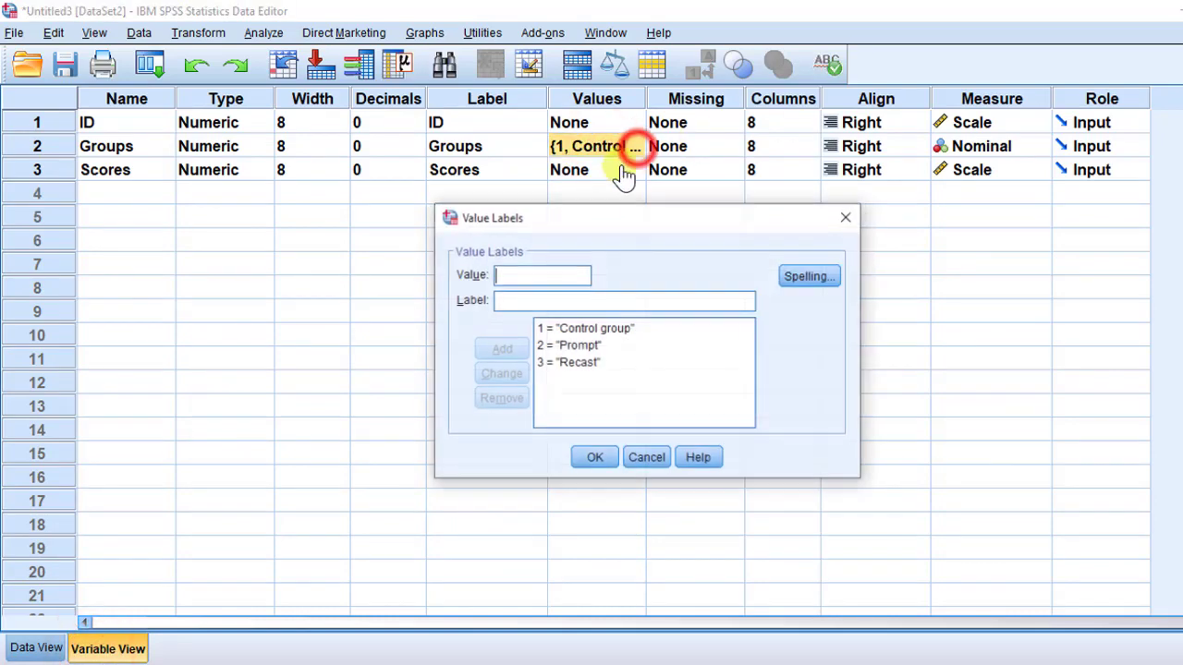
click(849, 218)
click(37, 648)
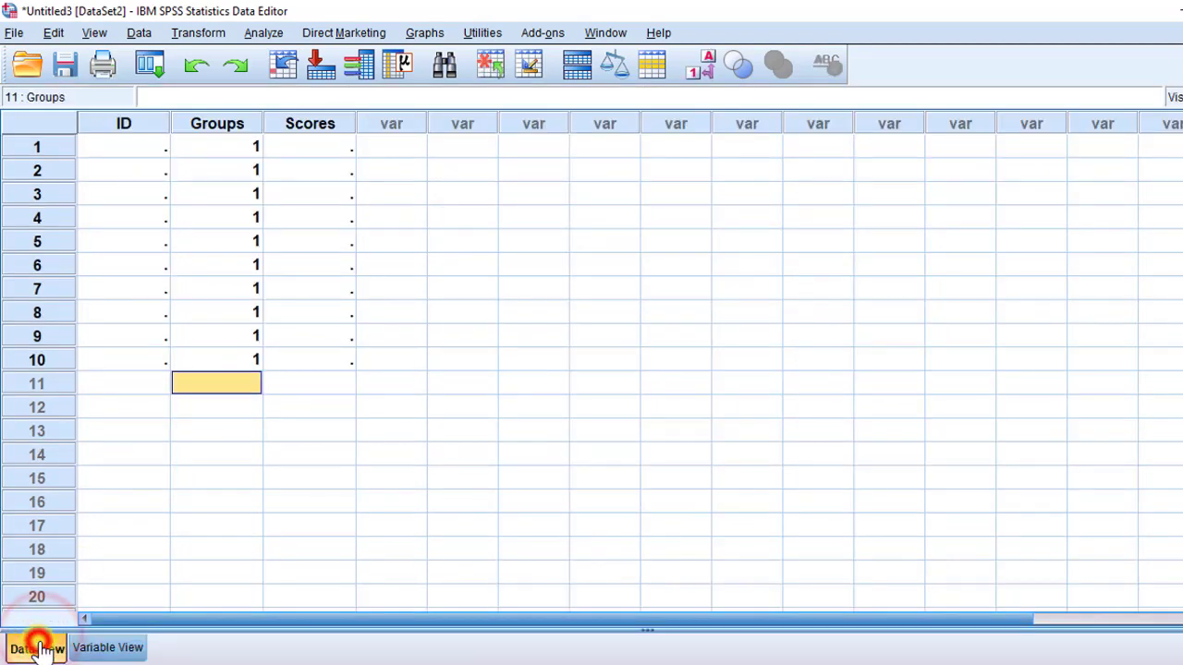
- Enter the value 2 in the Groups column for cases 11 to 20
double_click(243, 374)
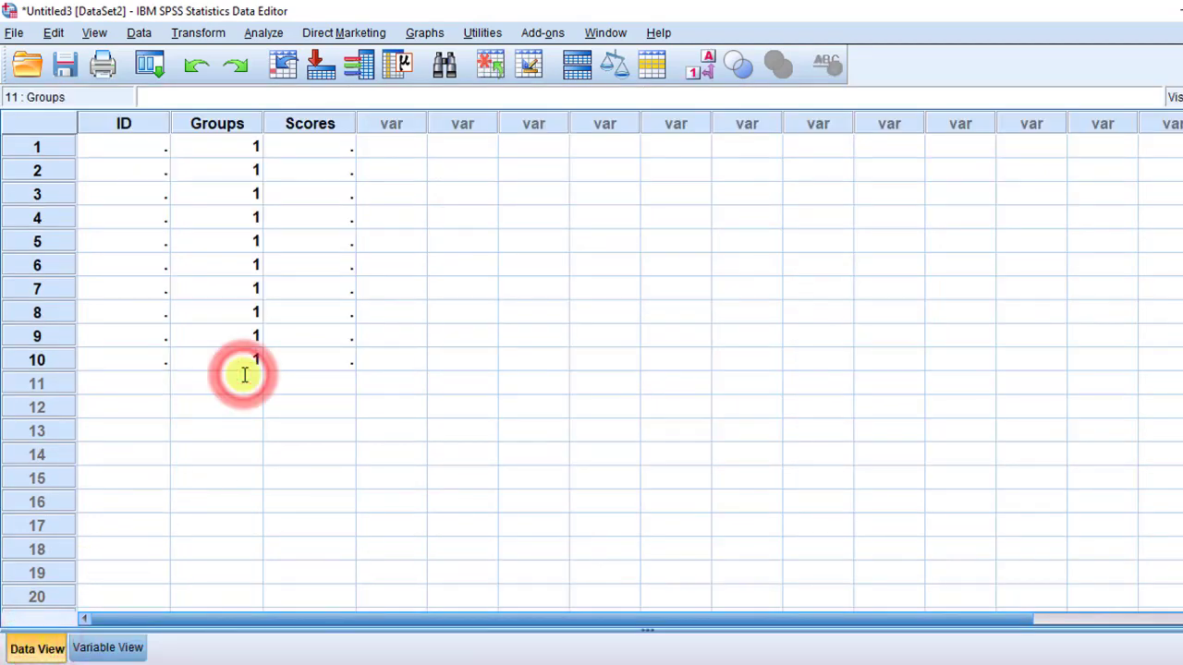
text(2)
key(Return)
text(2)
key(Return)
text(2)
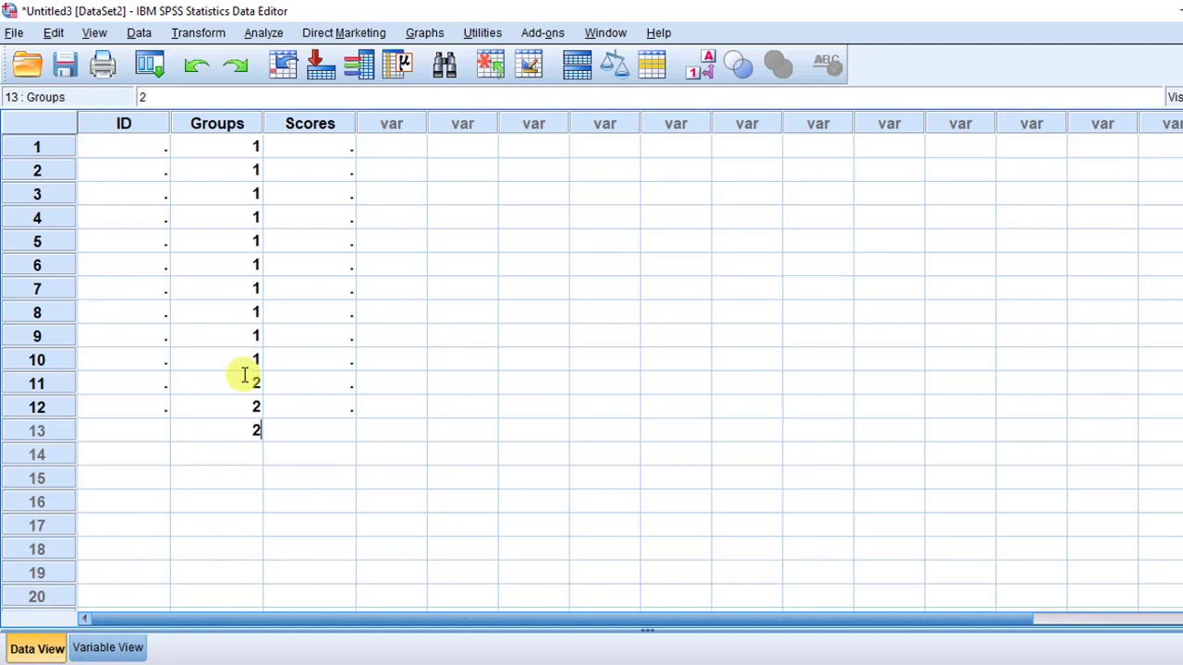
key(Return)
text(2)
key(Return)
text(2)
key(Return)
text(2)
key(Return)
text(2)
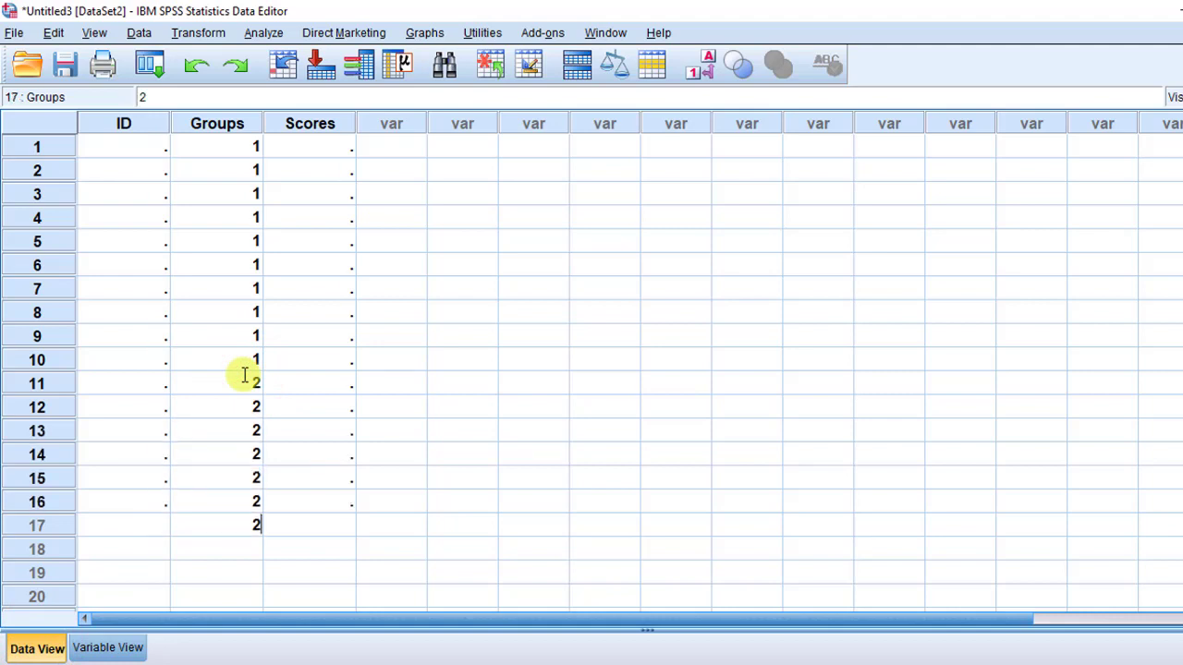
key(Return)
text(2)
key(Return)
text(2)
key(Return)
text(2)
key(Return)
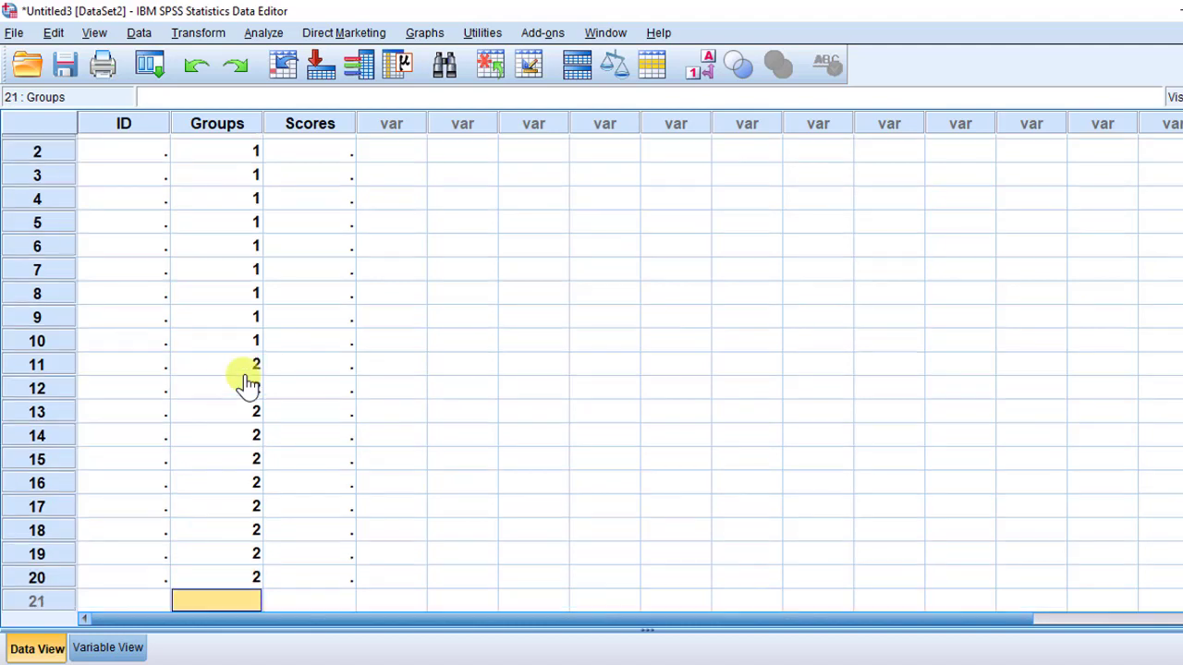
- Enter the value 3 in the Groups column for cases 21 to 30, leaving no entry in row 31
key(Return)
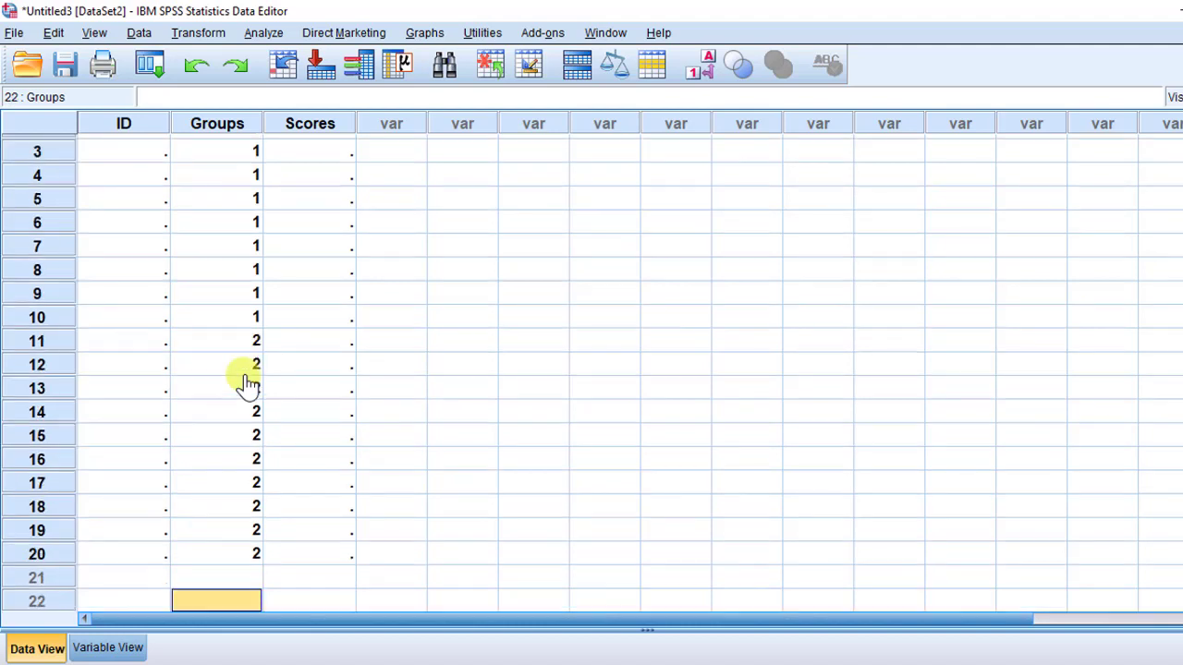
key(Up)
text(3)
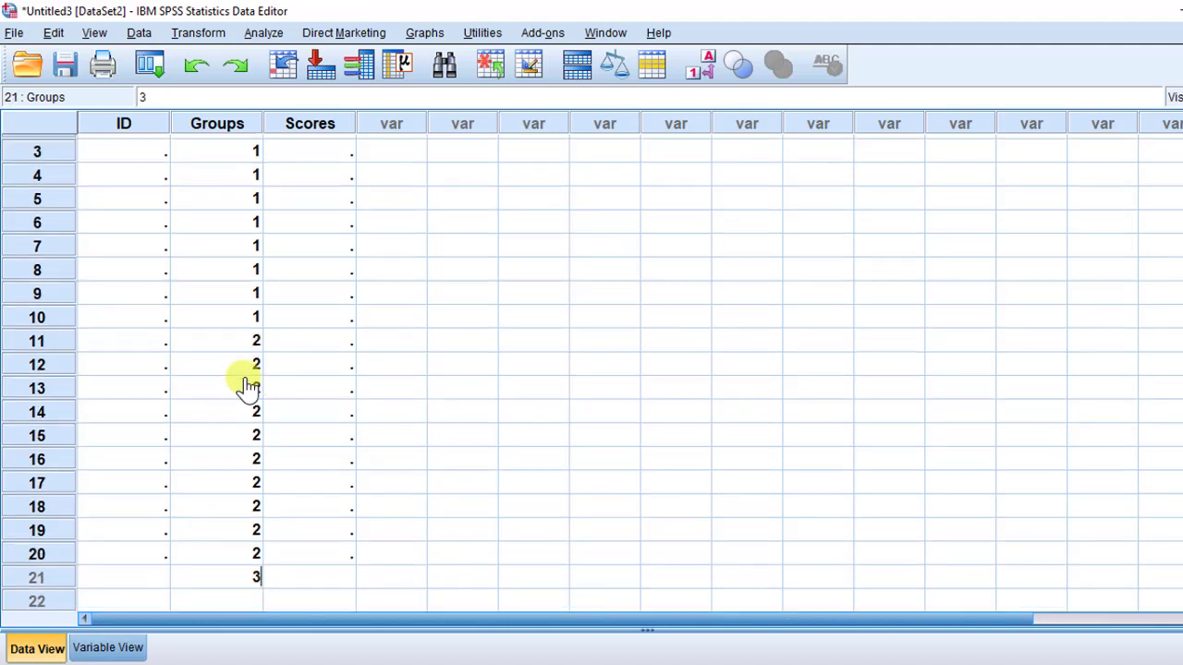
key(Return)
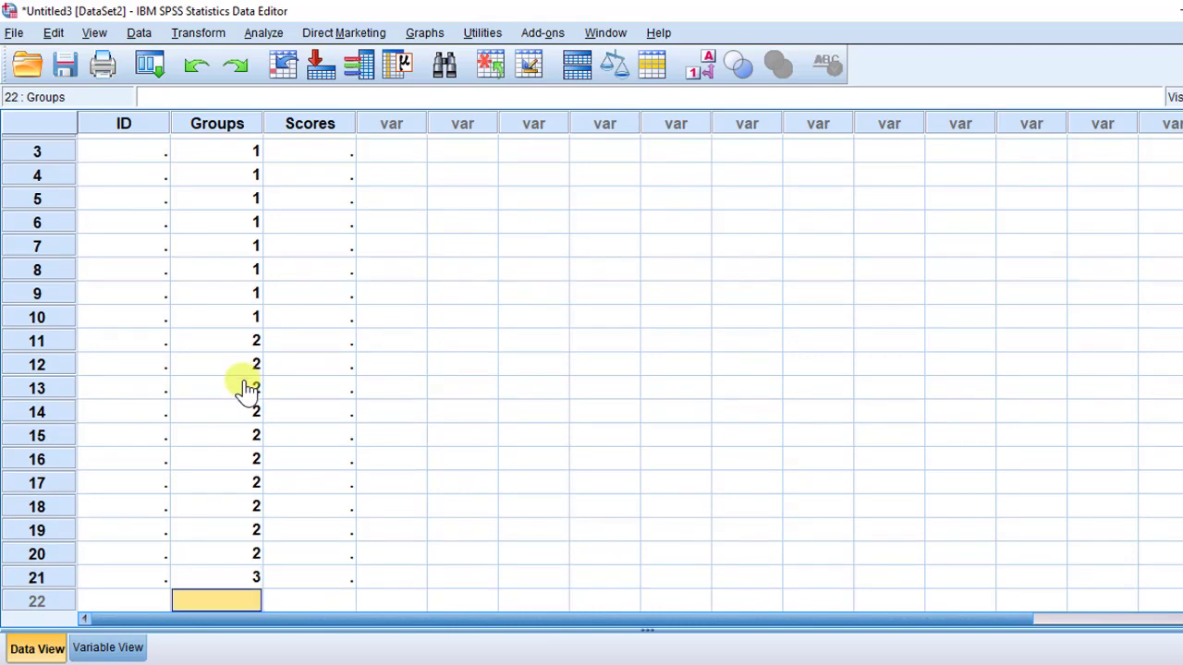
text(3)
key(Return)
text(3)
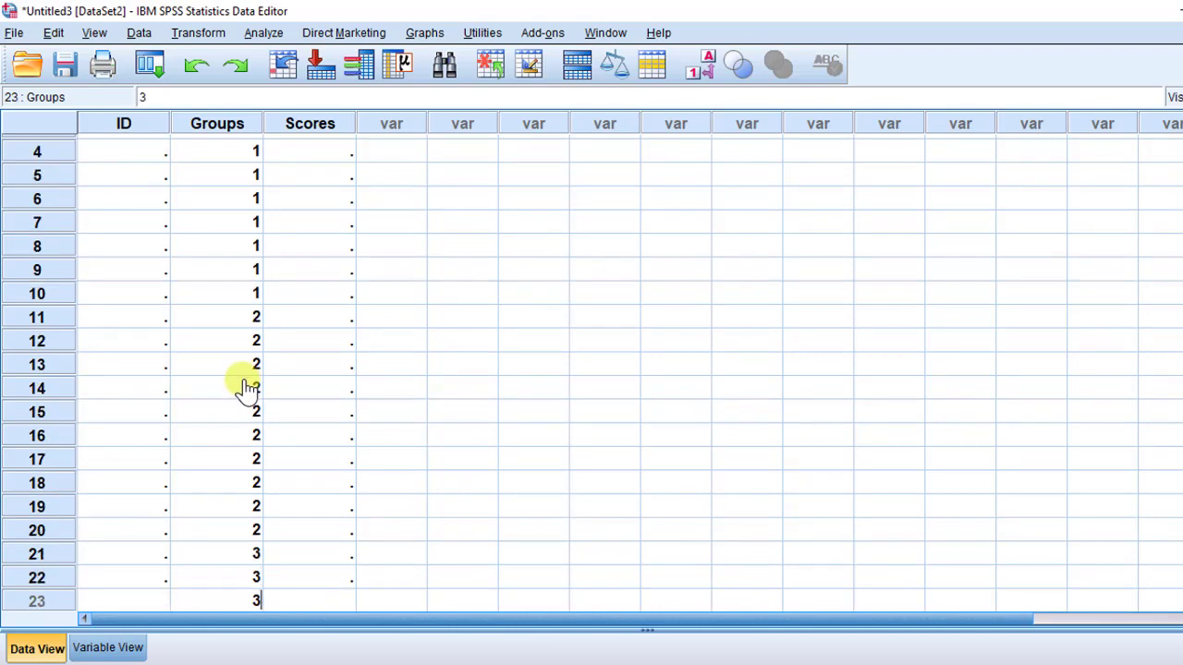
key(Return)
text(3)
key(Return)
text(3)
key(Return)
text(3)
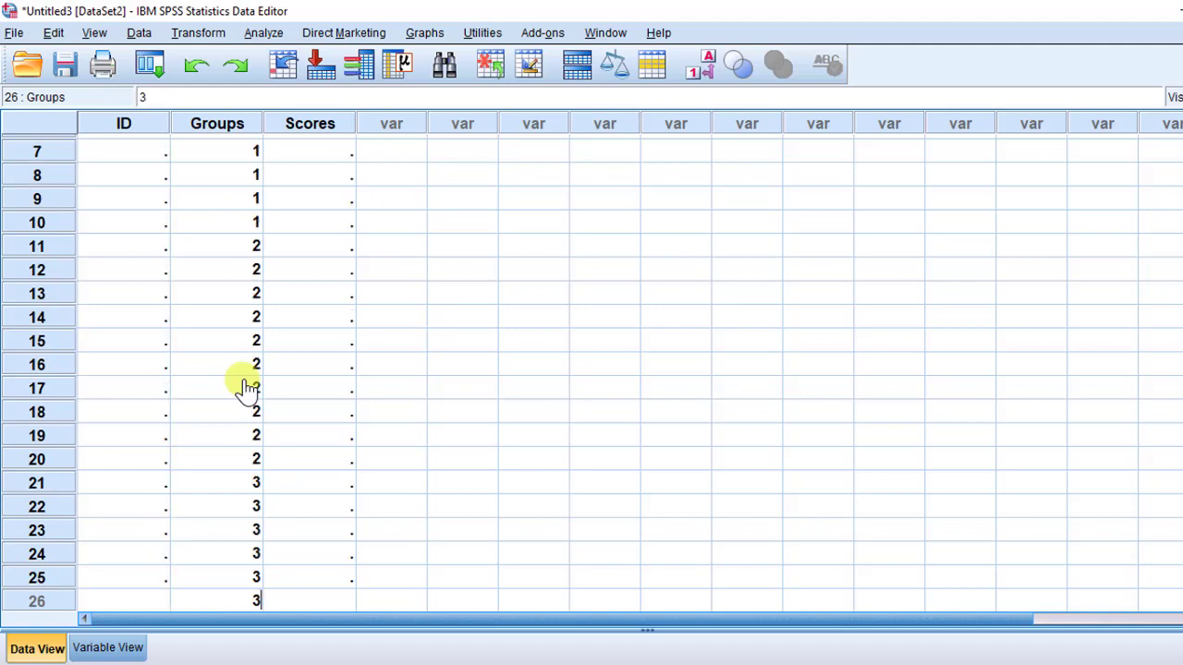
key(Return)
text(3)
key(Return)
text(3)
key(Return)
text(3)
key(Return)
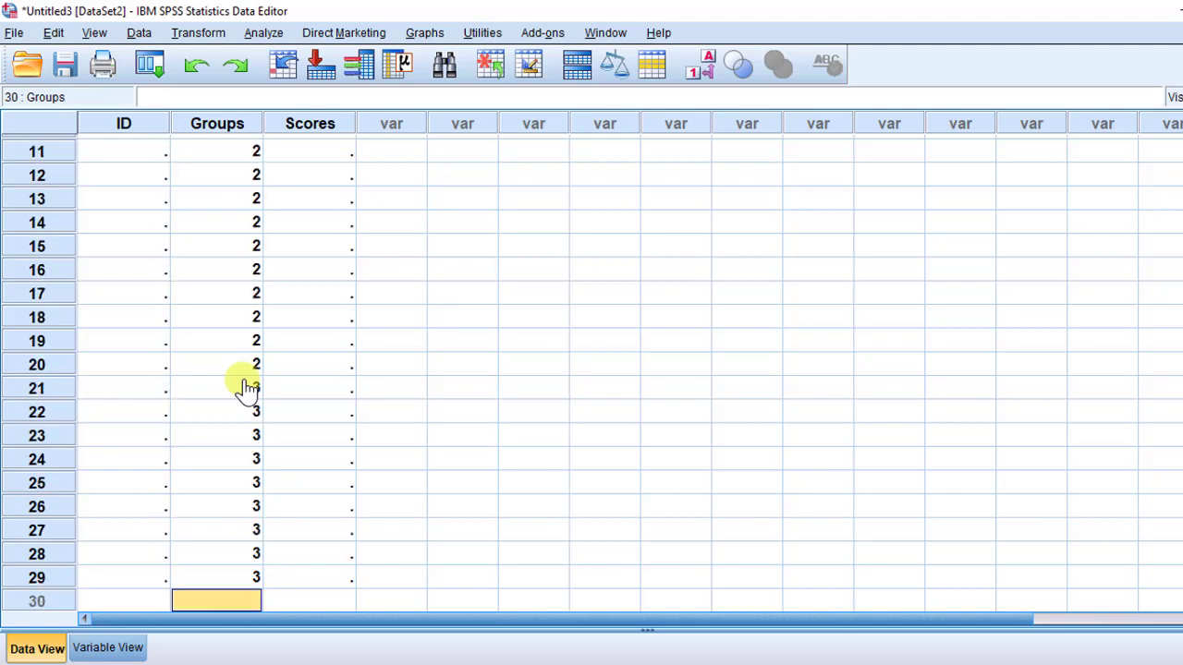
text(3)
key(Return)
text(3)
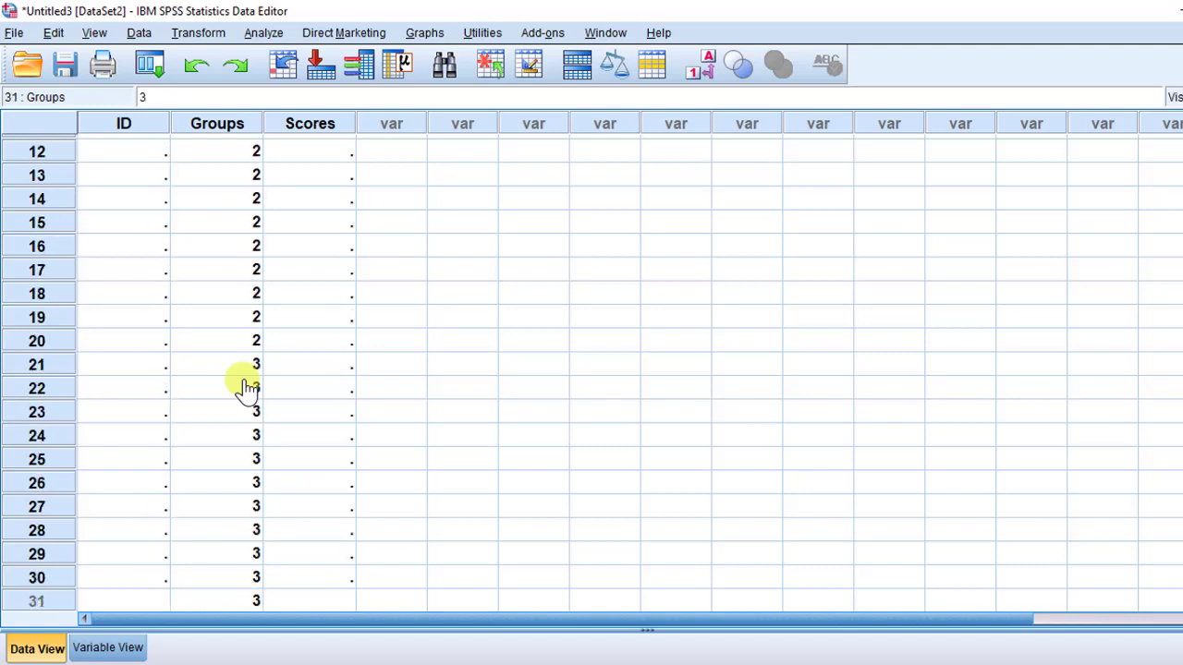
scroll(240, 370, up, 4)
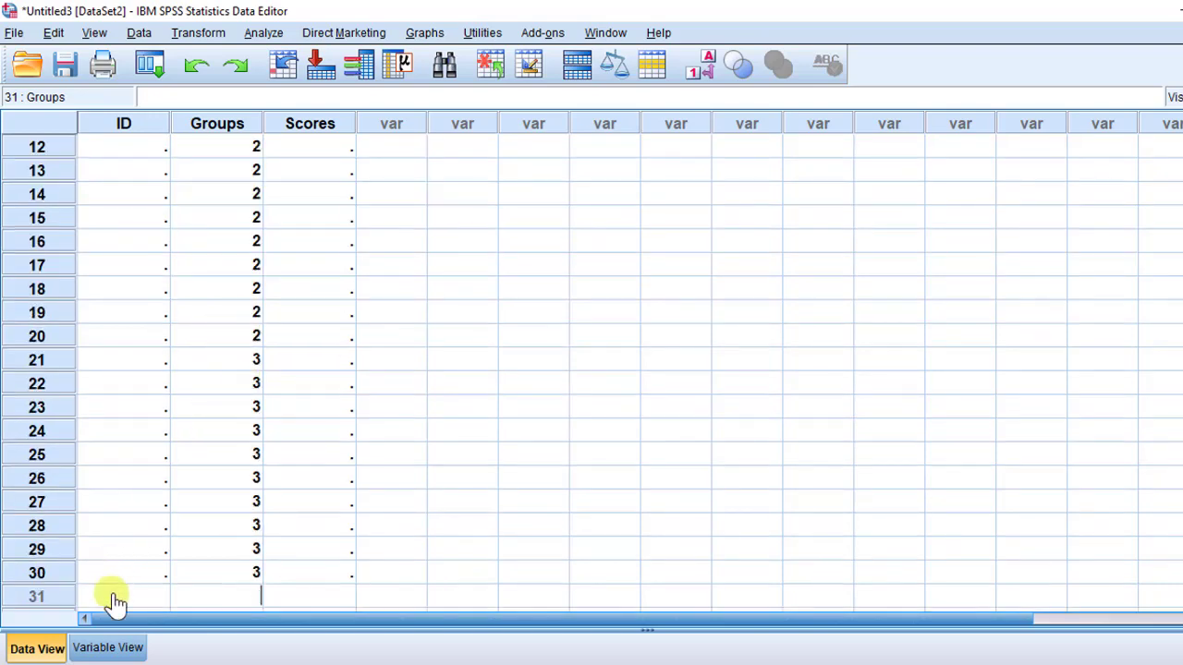
- Delete the ID variable from the dataset and return to the data grid
click(107, 648)
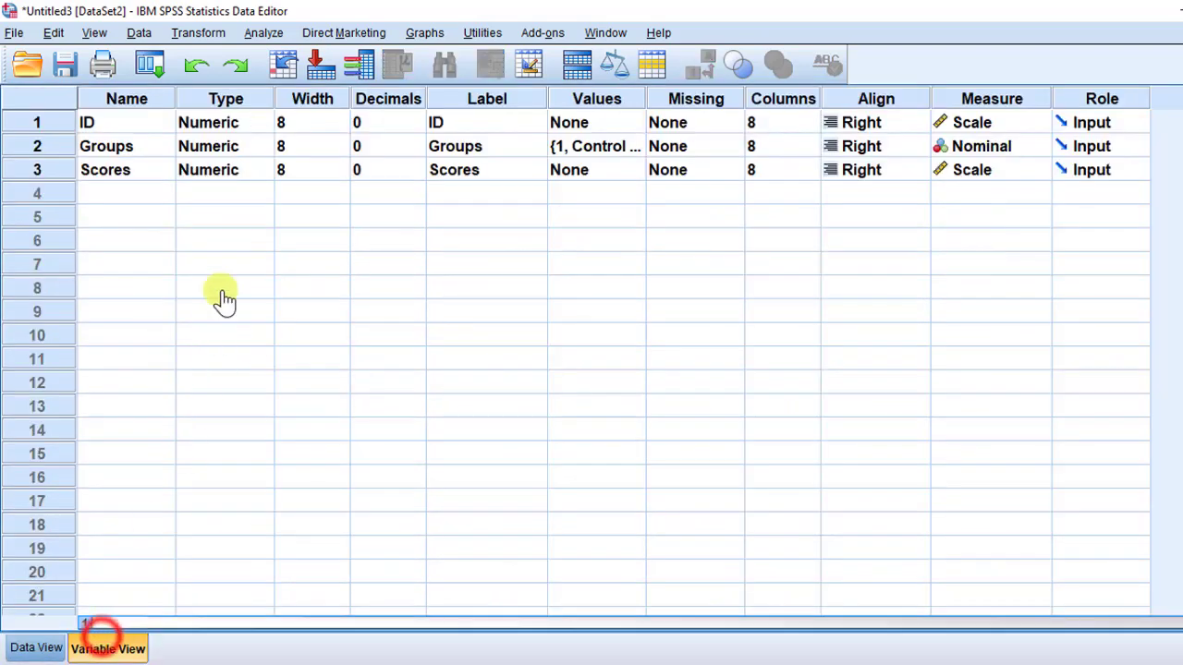
click(61, 122)
right_click(70, 120)
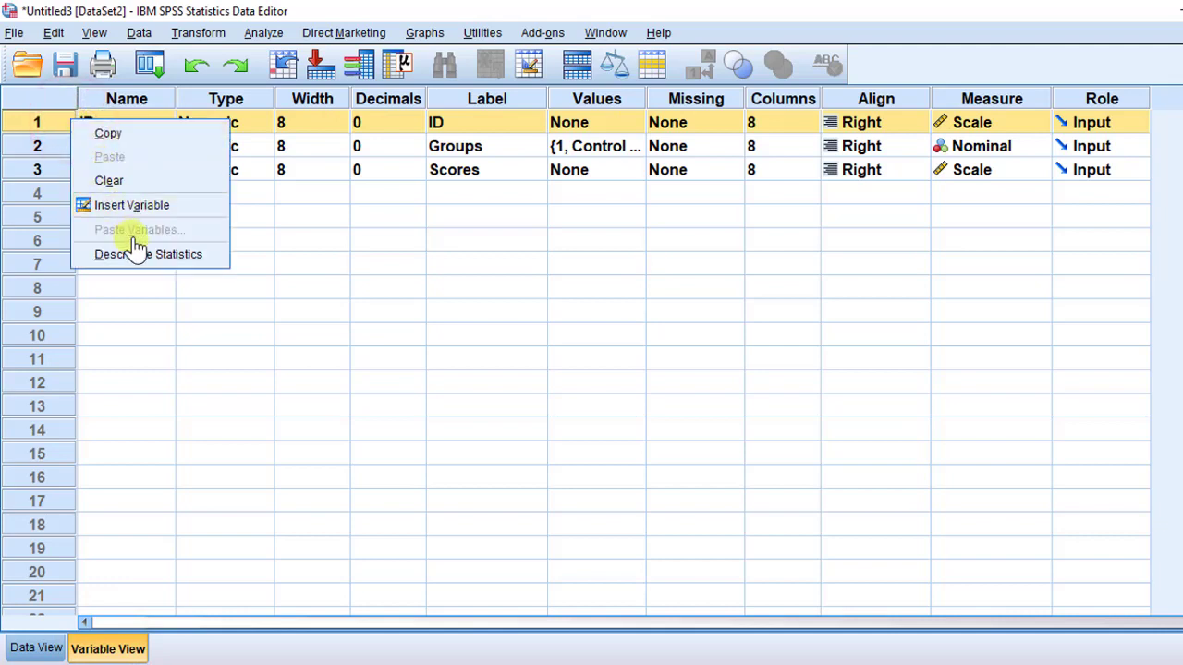
click(124, 182)
click(35, 648)
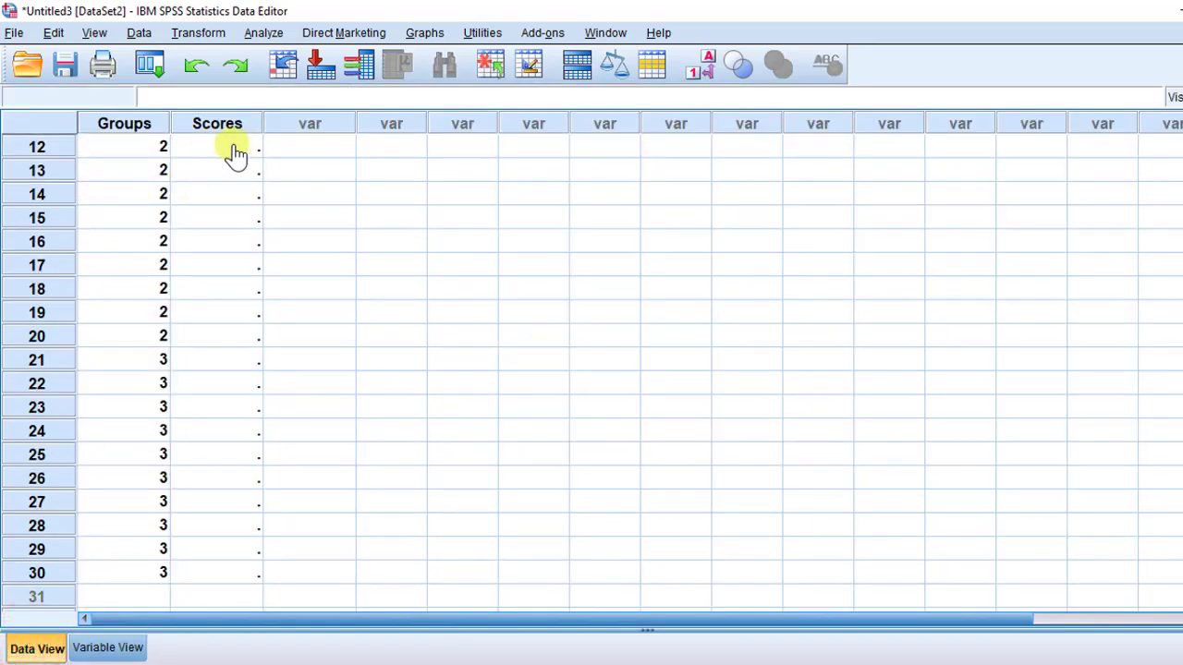
- Switch to the Prompt and recast.sav dataset and copy the ControlGroup values of cases 1 to 10
scroll(232, 195, up, 4)
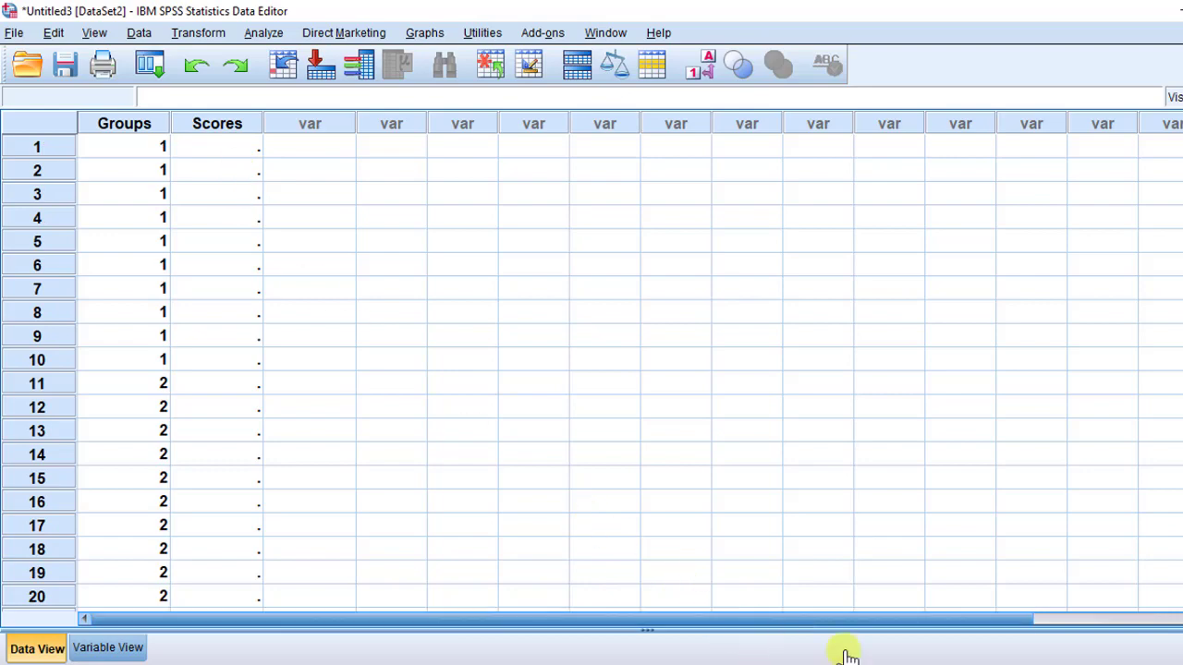
mouse_move(681, 655)
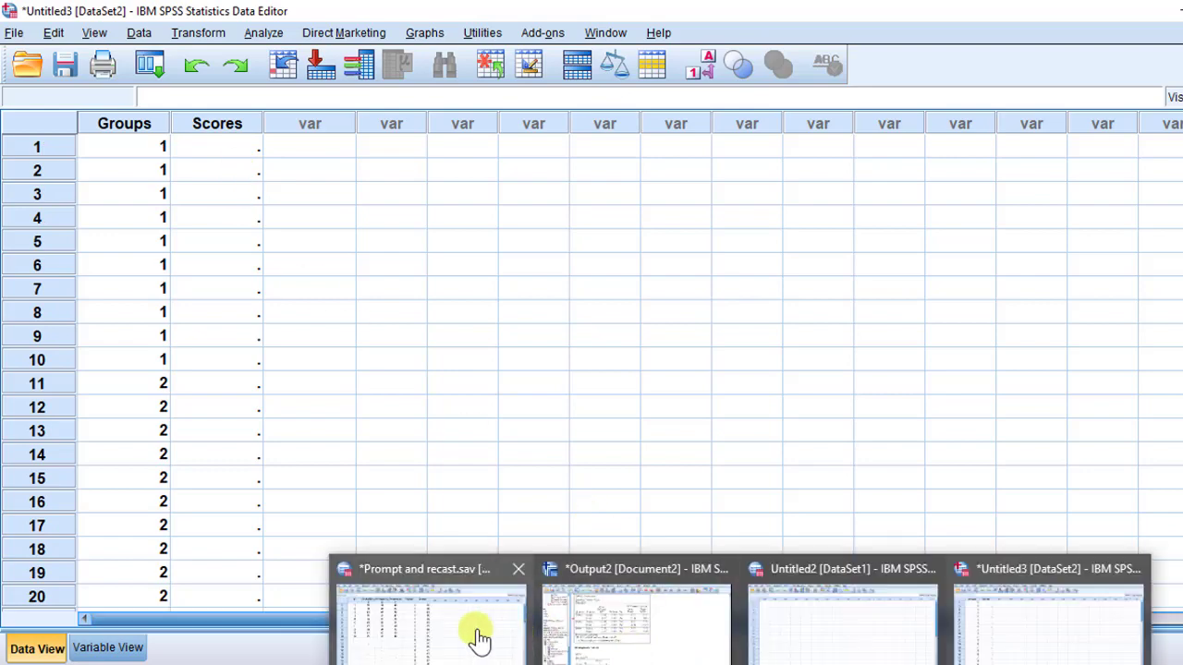
click(401, 633)
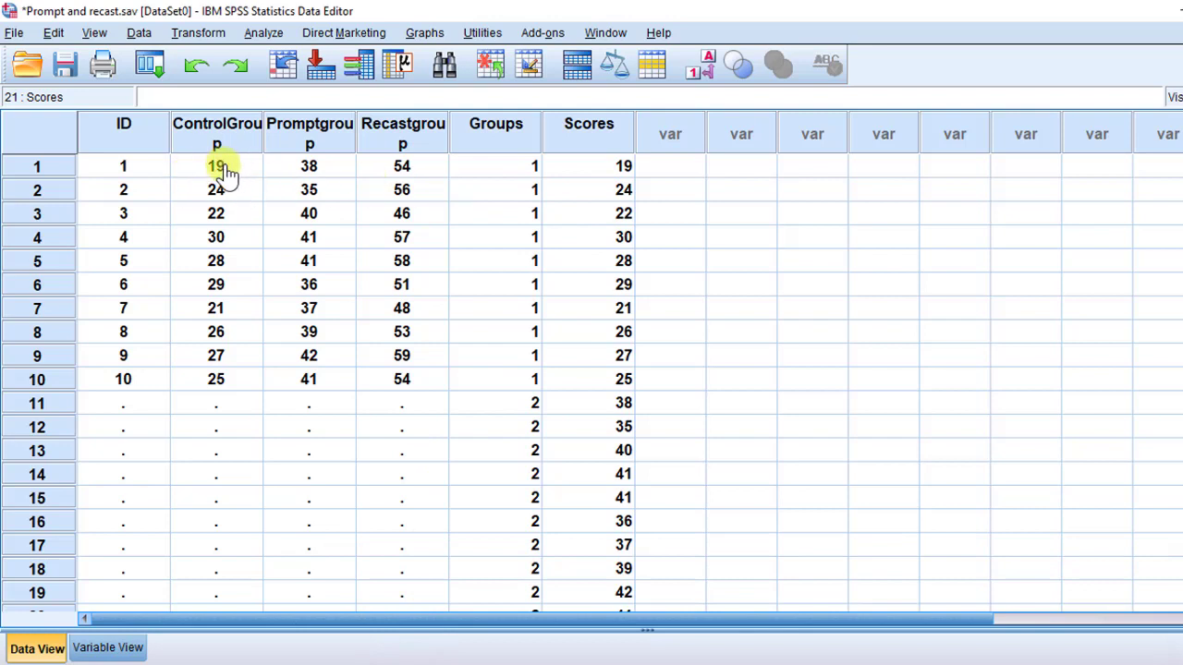
drag(224, 172, 216, 386)
right_click(214, 379)
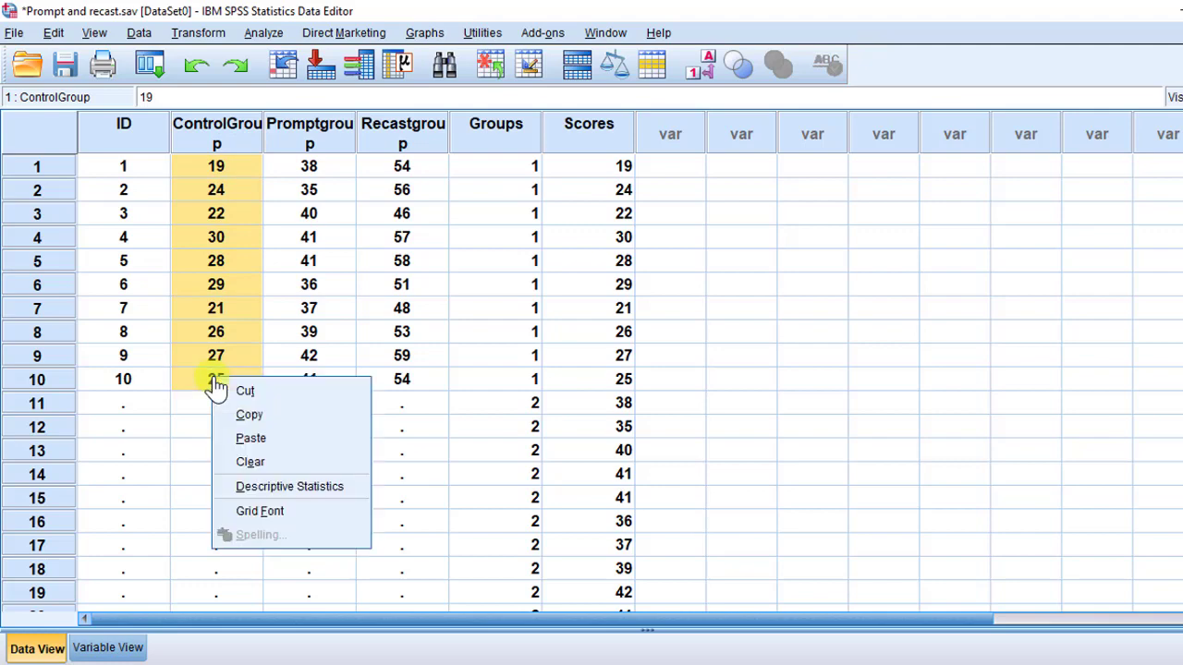
click(257, 417)
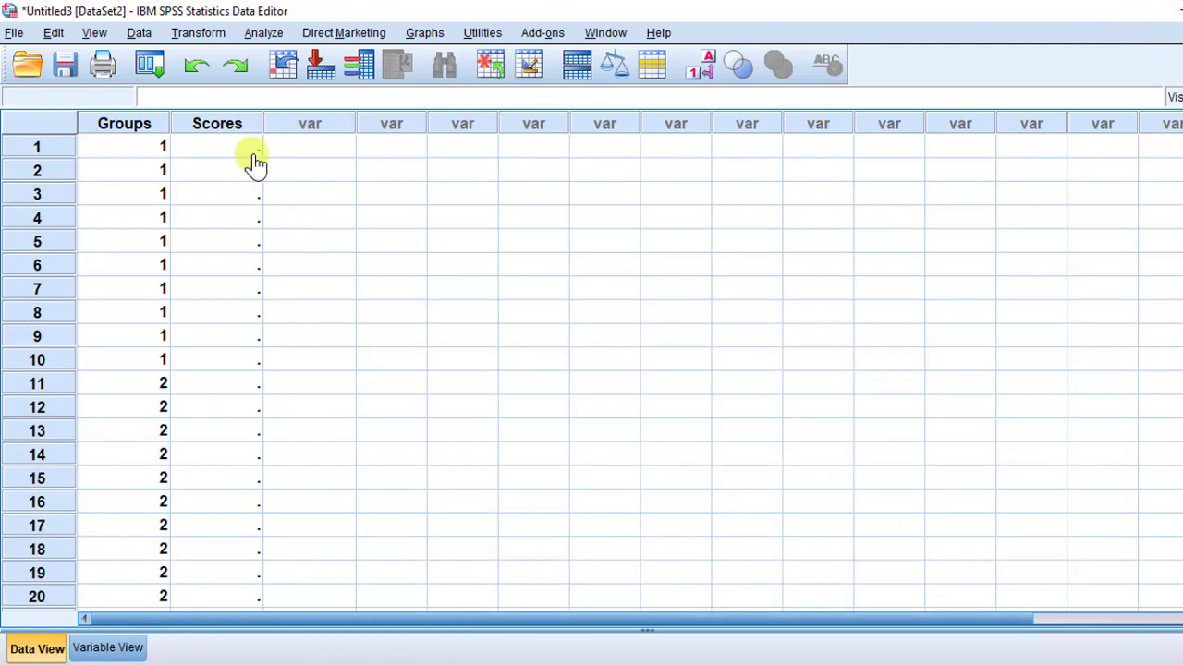
- Paste the copied control group values into the Scores column of Untitled3 for cases 1 to 10
click(248, 150)
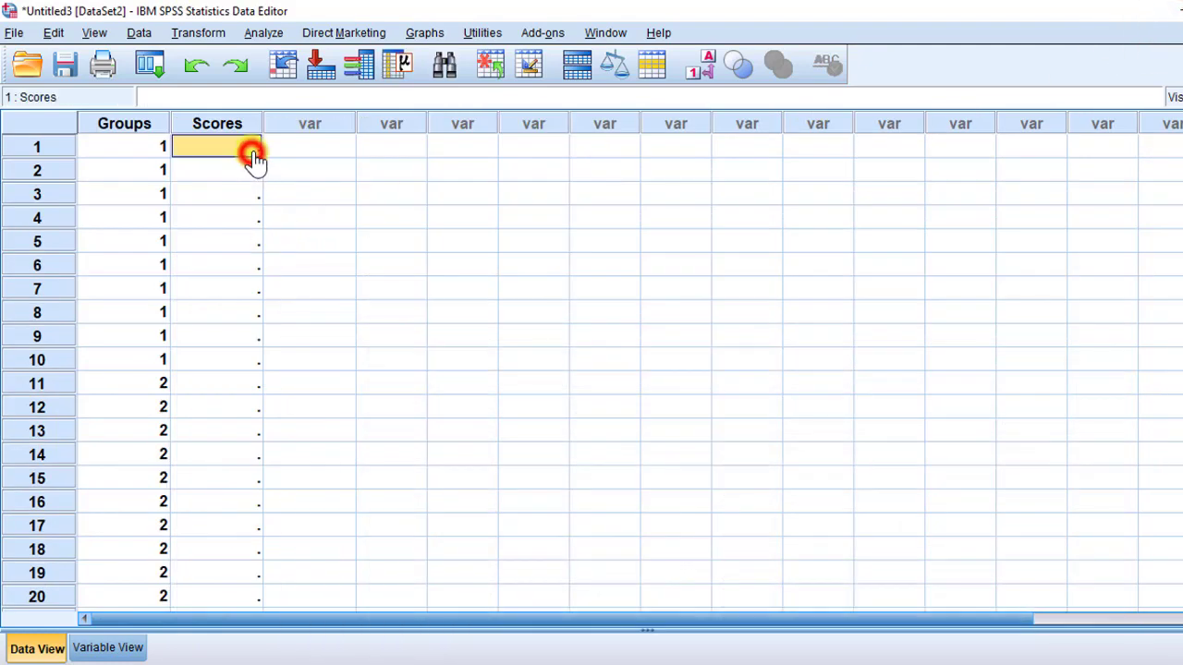
drag(247, 150, 222, 365)
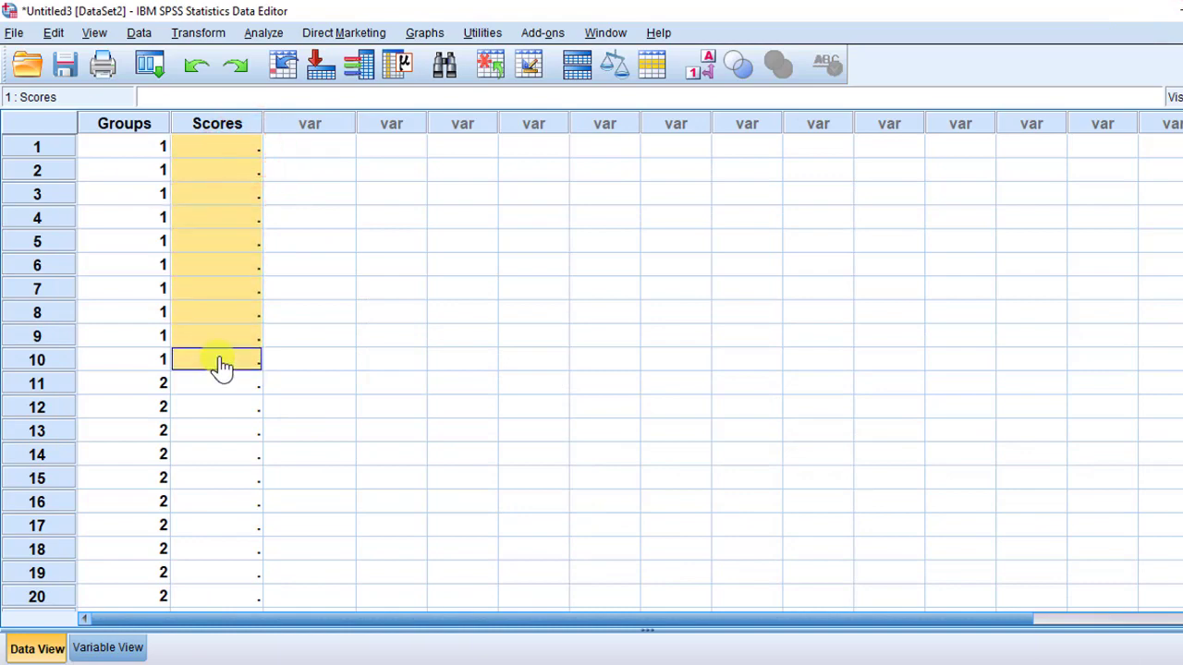
key(ctrl+v)
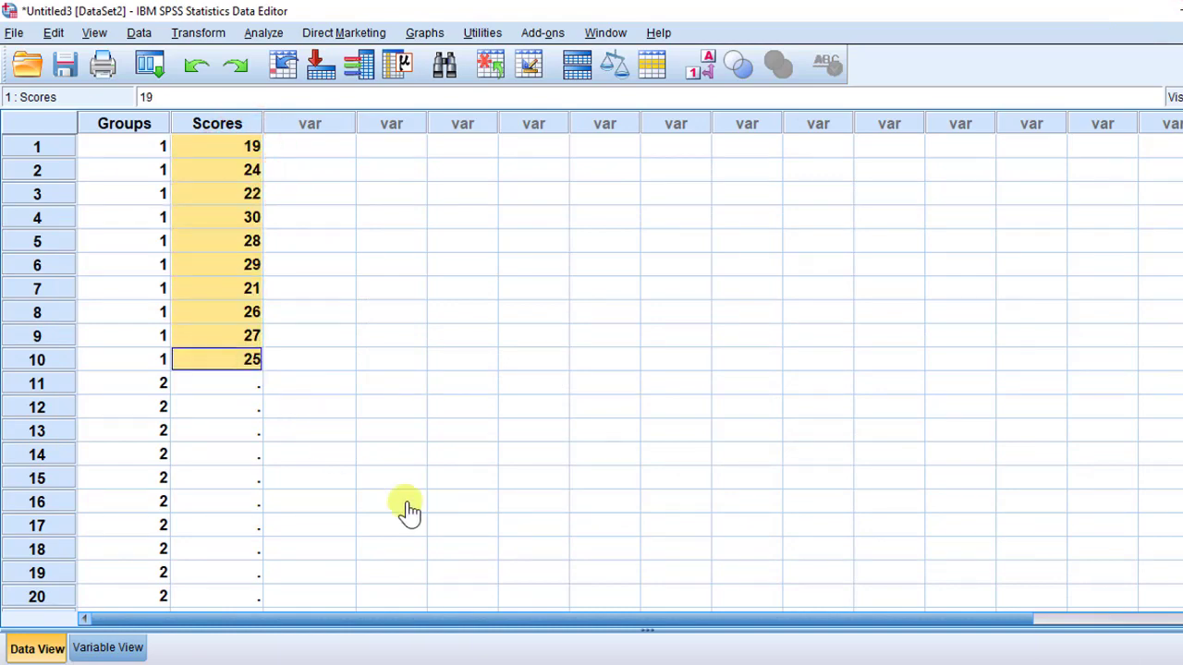
- Switch to the Prompt and recast.sav dataset and copy the Promptgroup values of cases 1 to 10
mouse_move(740, 661)
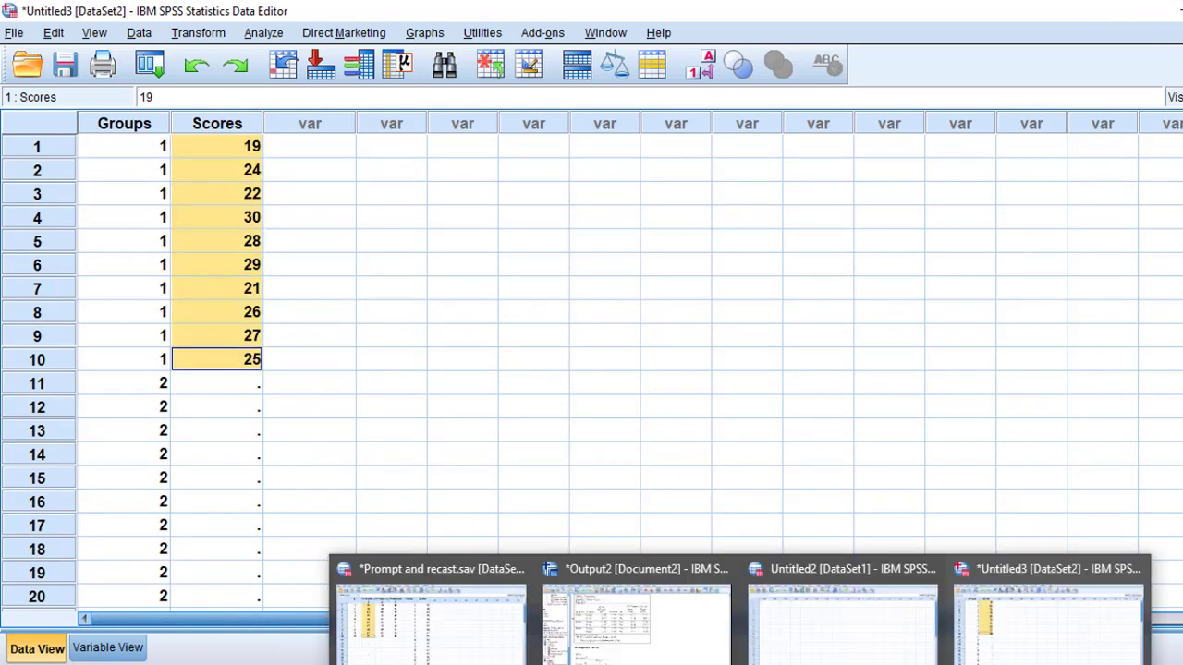
click(446, 652)
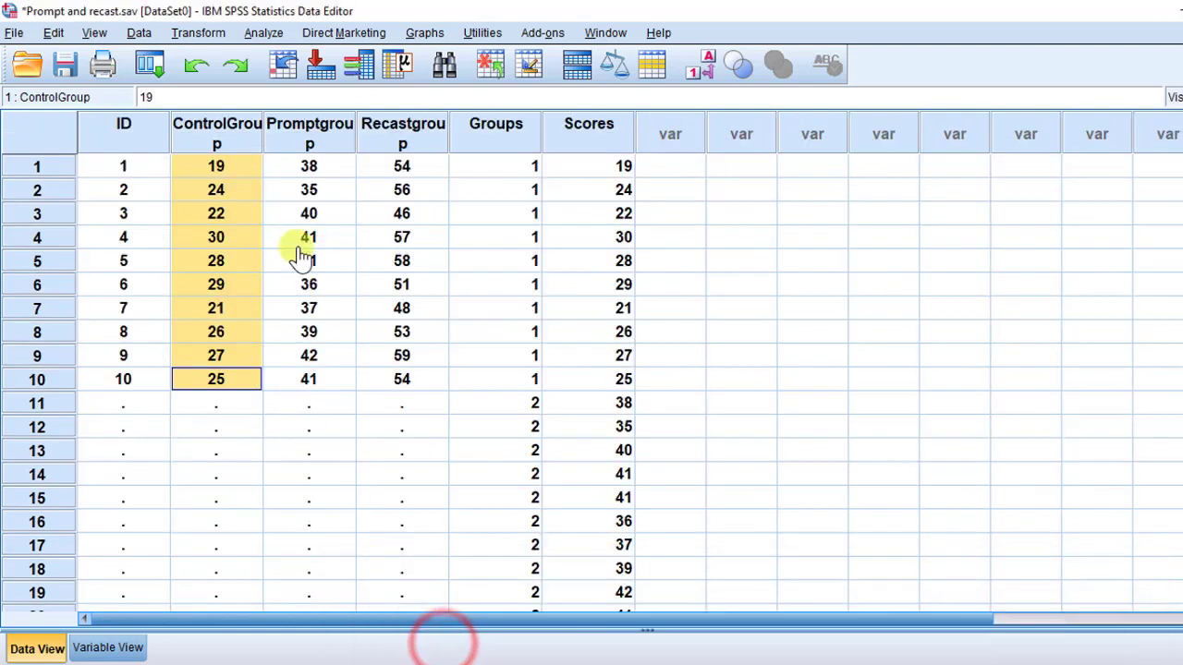
drag(313, 168, 315, 381)
right_click(314, 381)
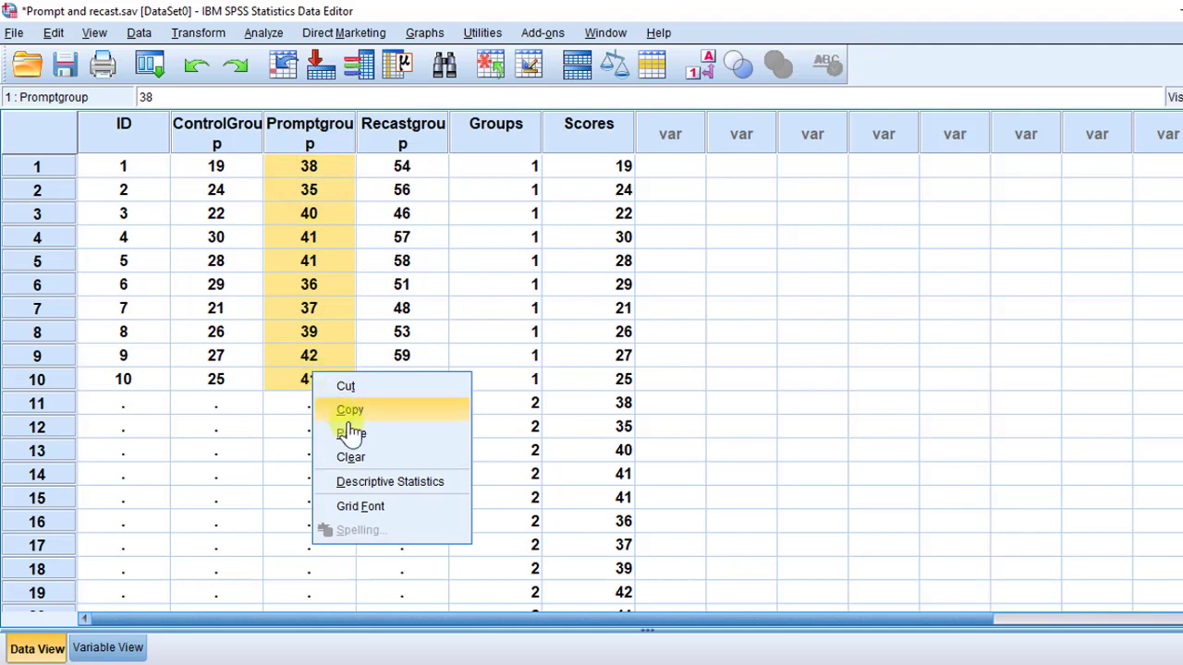
click(345, 412)
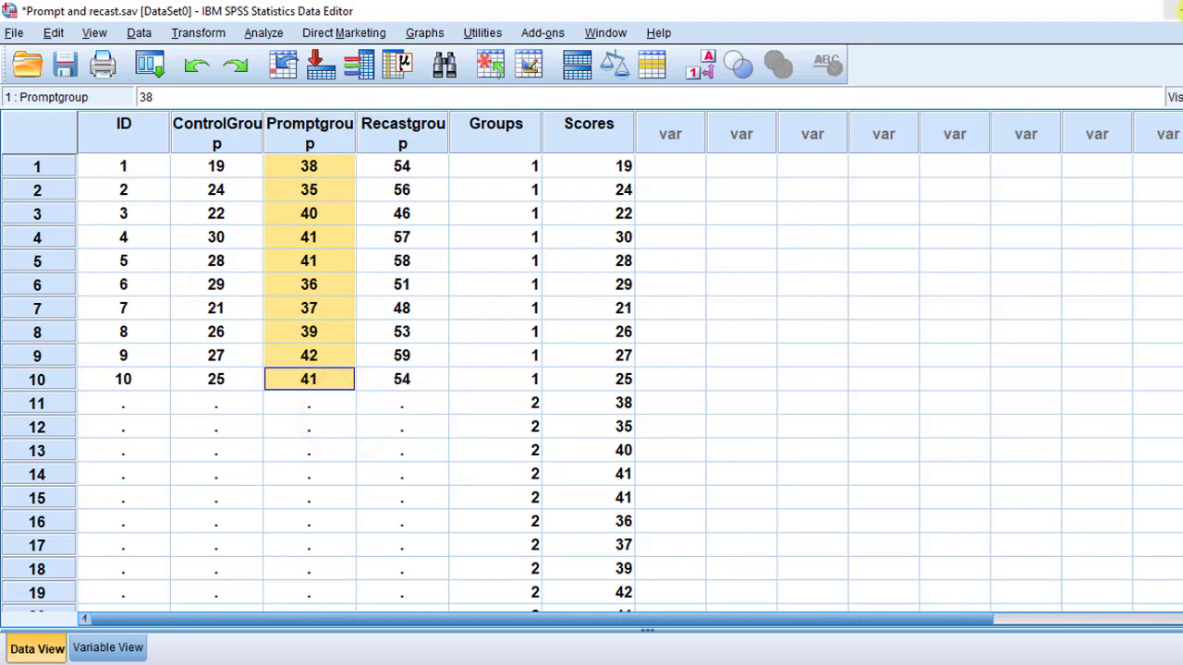
- Return to Untitled3 and paste the copied prompt group values into the Scores column for cases 11 to 20
click(1172, 15)
drag(260, 388, 242, 585)
key(ctrl+v)
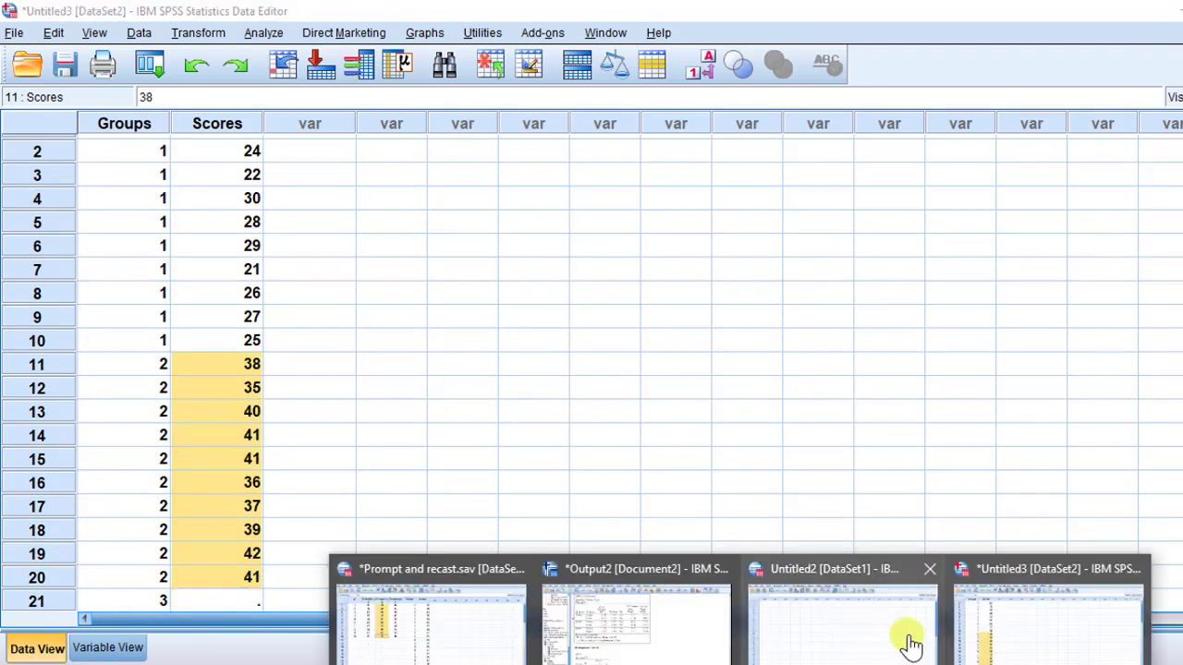
- Switch to the Prompt and recast.sav dataset and copy the Recastgroup values of cases 1 to 10
mouse_move(637, 633)
mouse_move(410, 639)
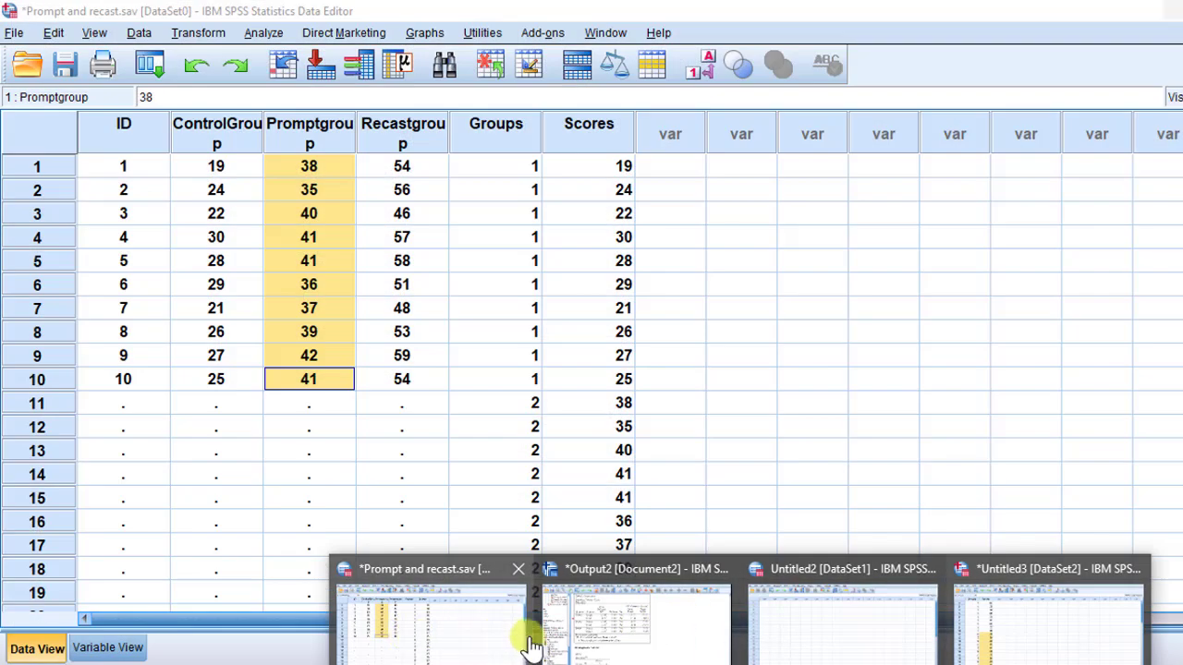
click(473, 645)
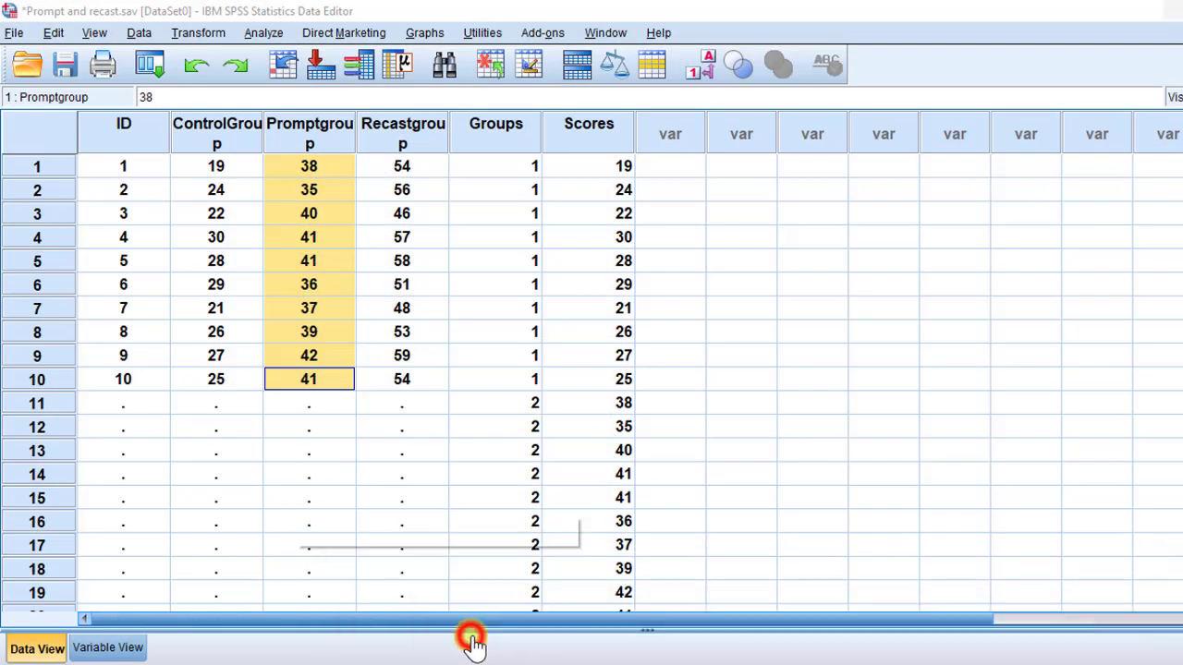
drag(407, 176, 398, 378)
right_click(401, 384)
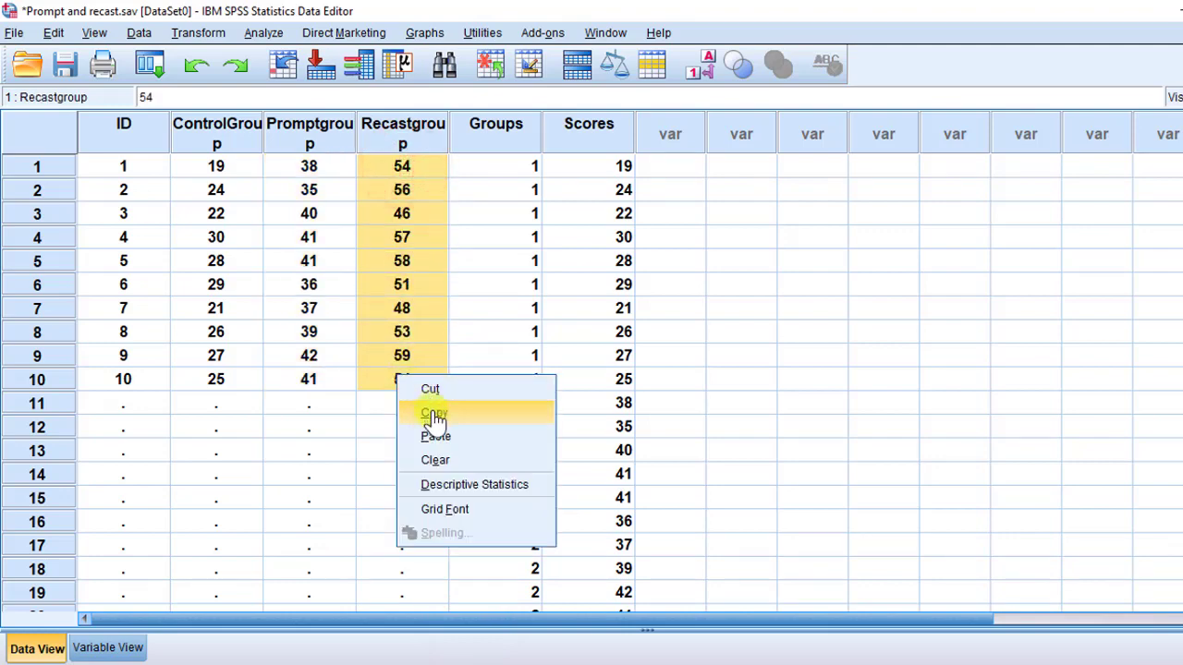
click(431, 411)
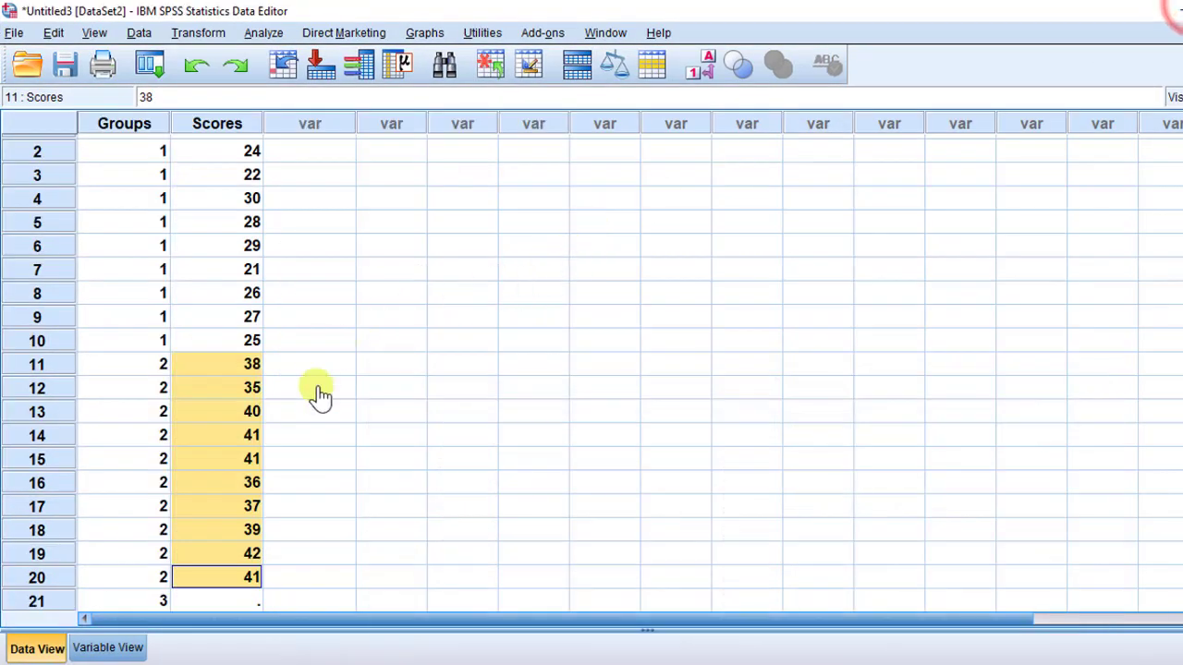
- Paste the copied recast group values into the Scores column of Untitled3 for cases 21 to 30
scroll(305, 434, down, 3)
click(242, 361)
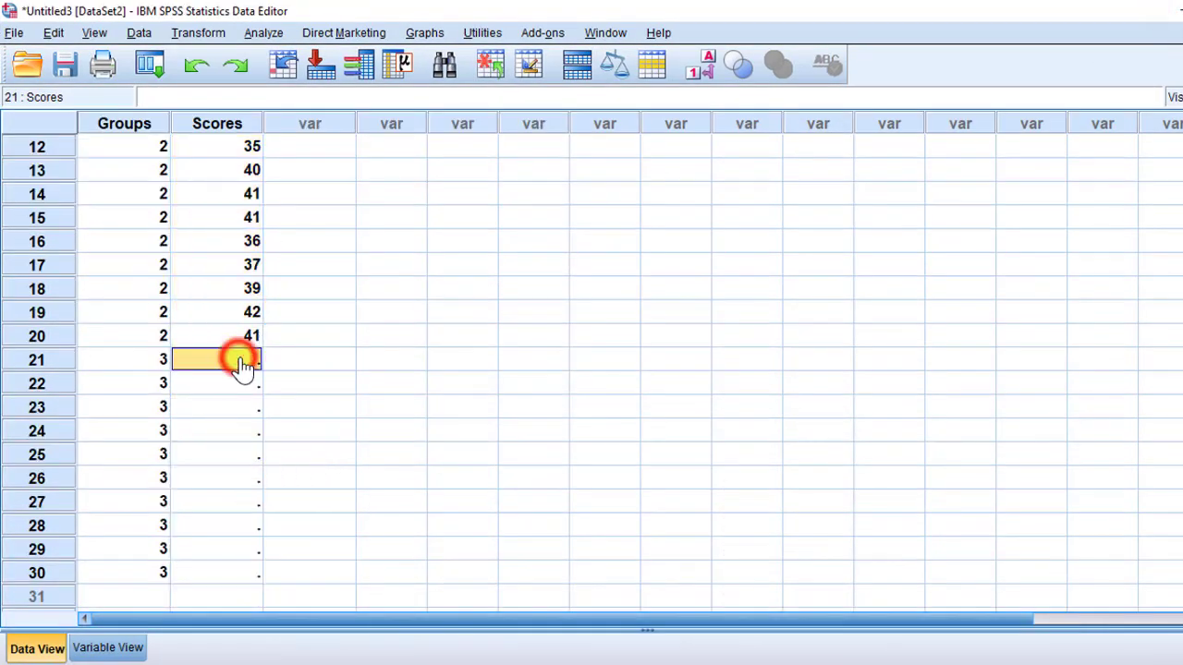
key(ctrl+v)
scroll(267, 399, down, 3)
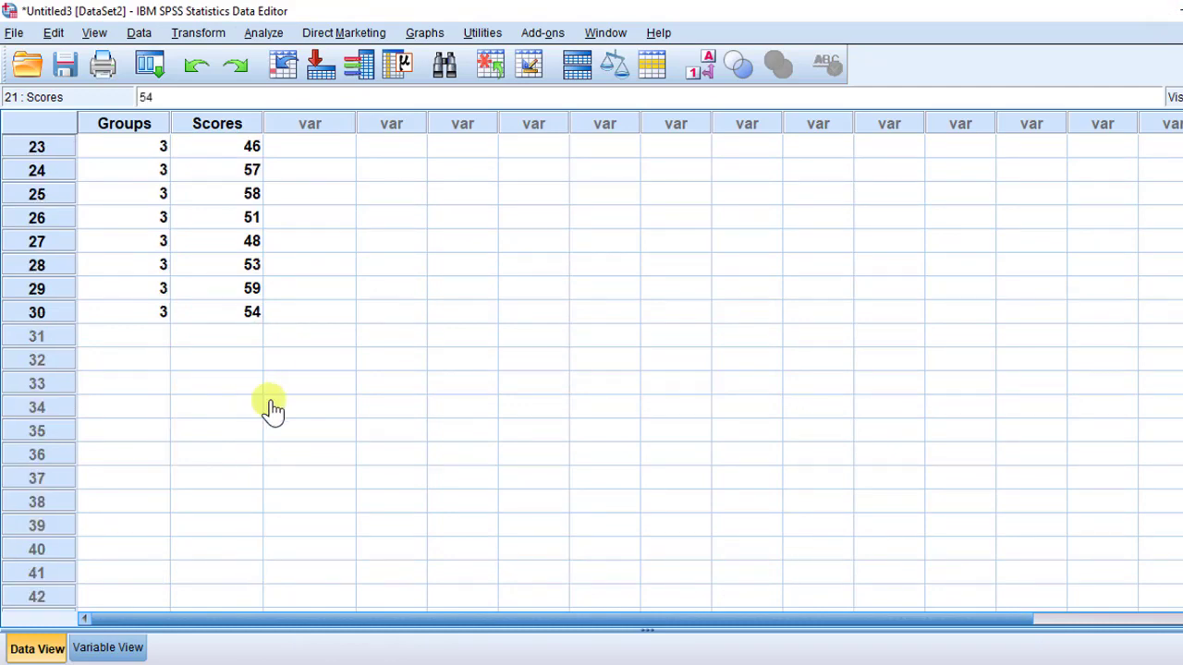
scroll(231, 305, up, 7)
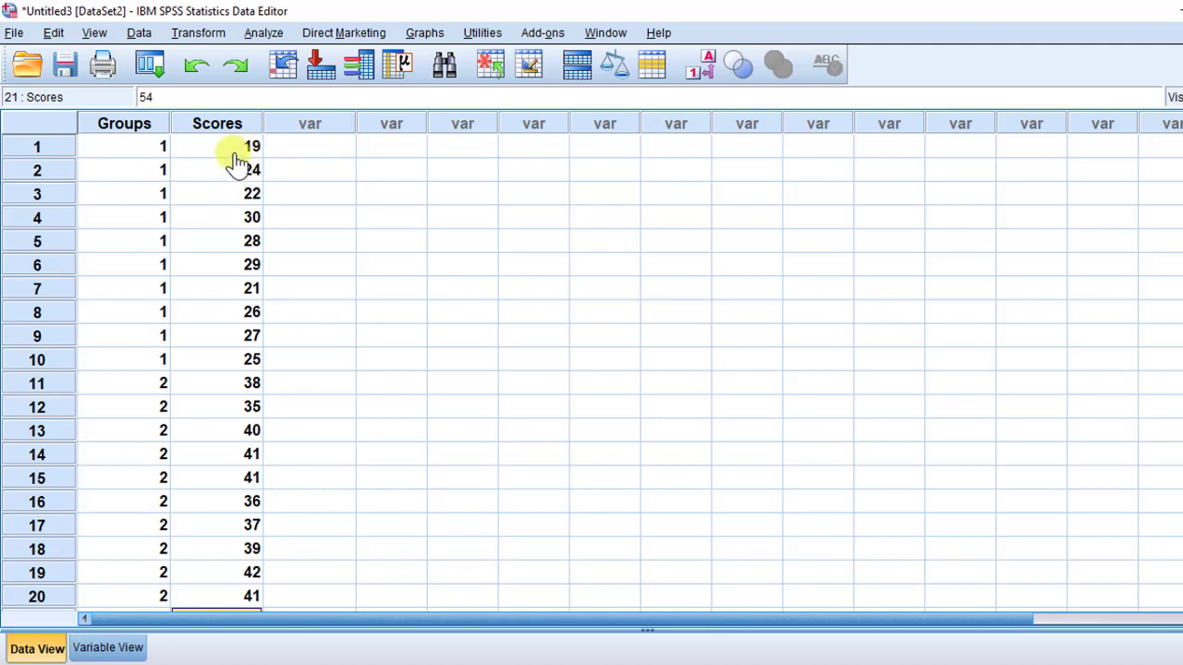
- Set up an Explore analysis with Scores as the dependent variable and Groups as the factor
click(264, 35)
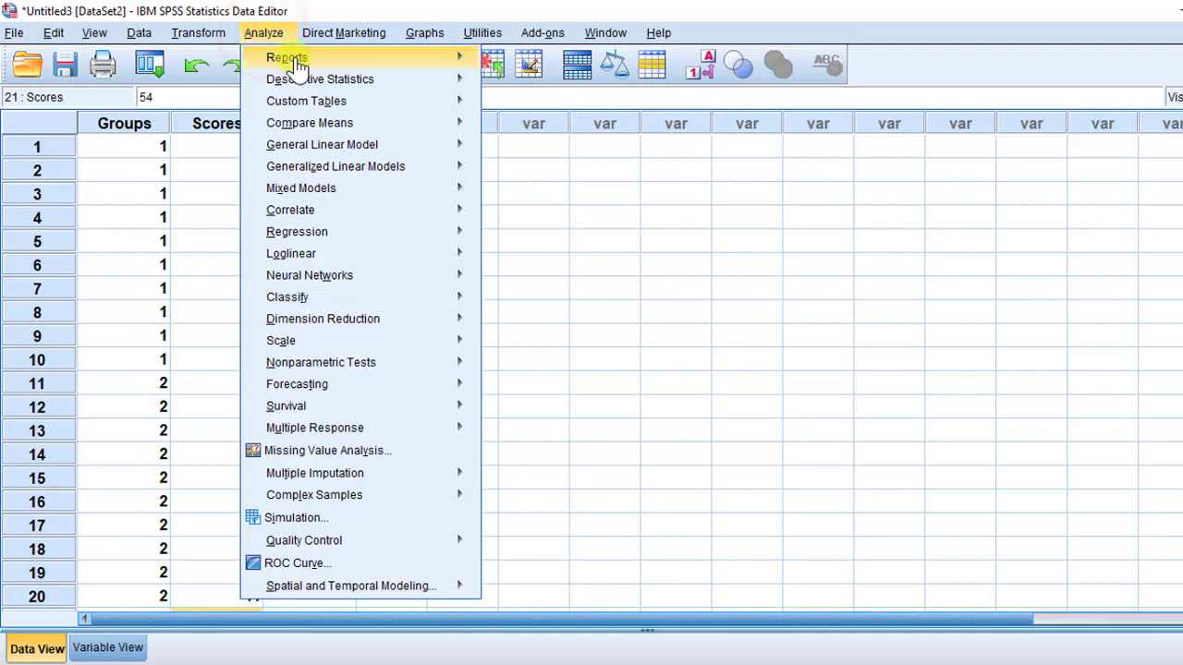
mouse_move(324, 83)
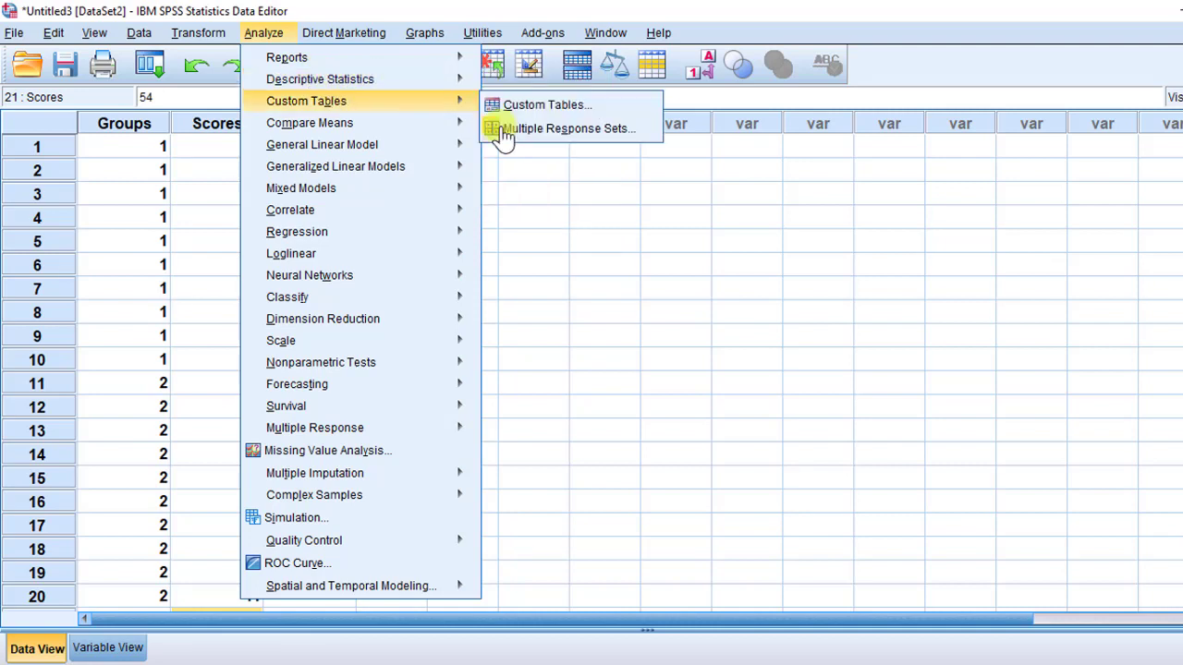
mouse_move(457, 81)
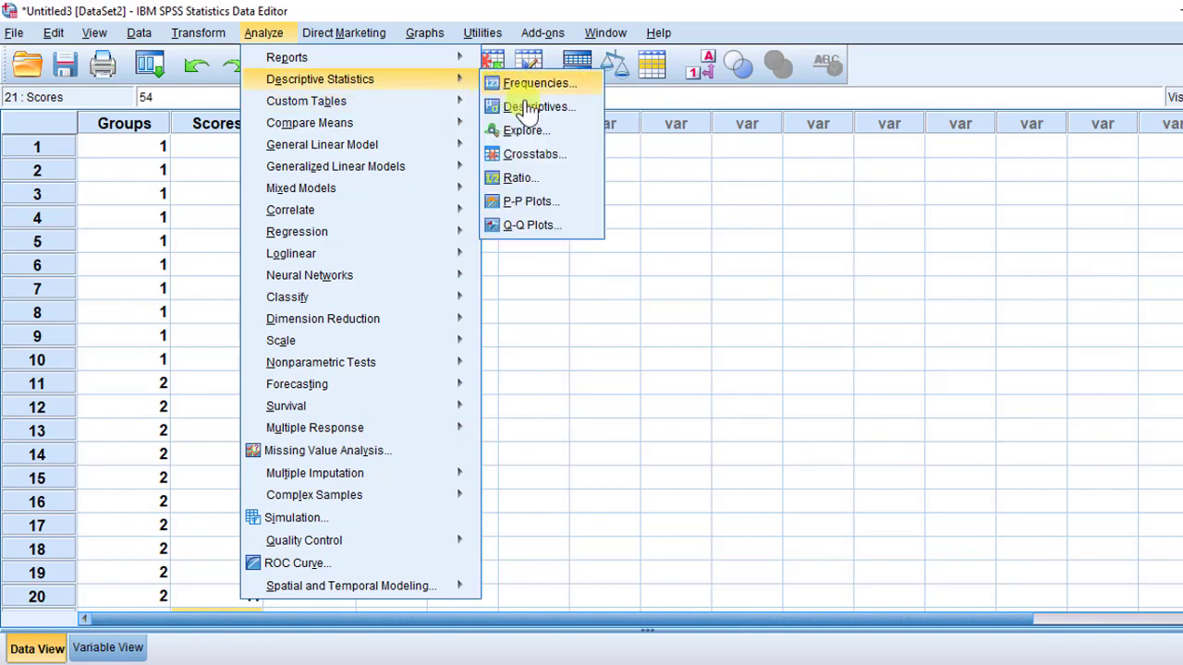
click(527, 132)
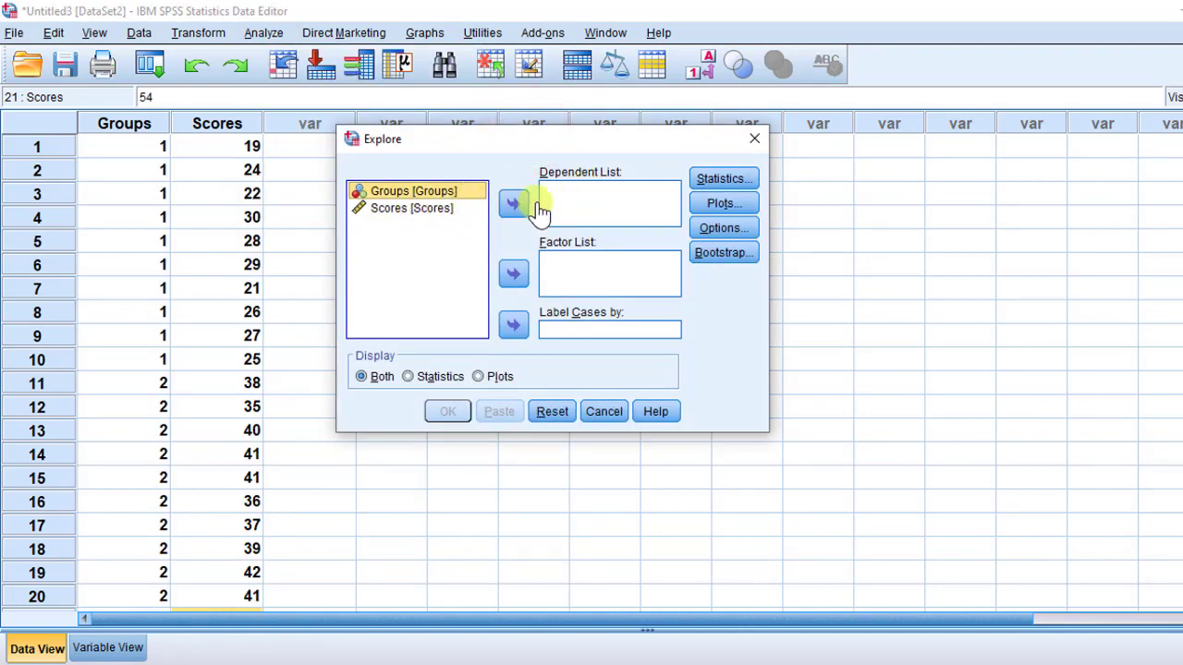
click(448, 210)
click(513, 203)
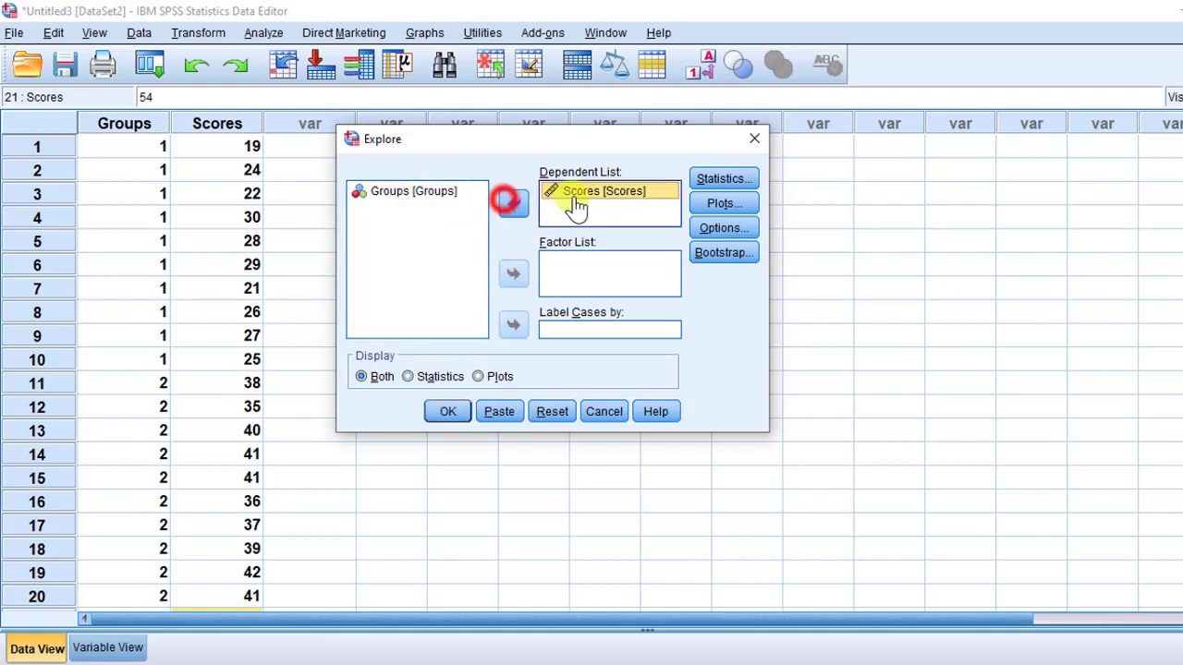
click(431, 194)
click(513, 275)
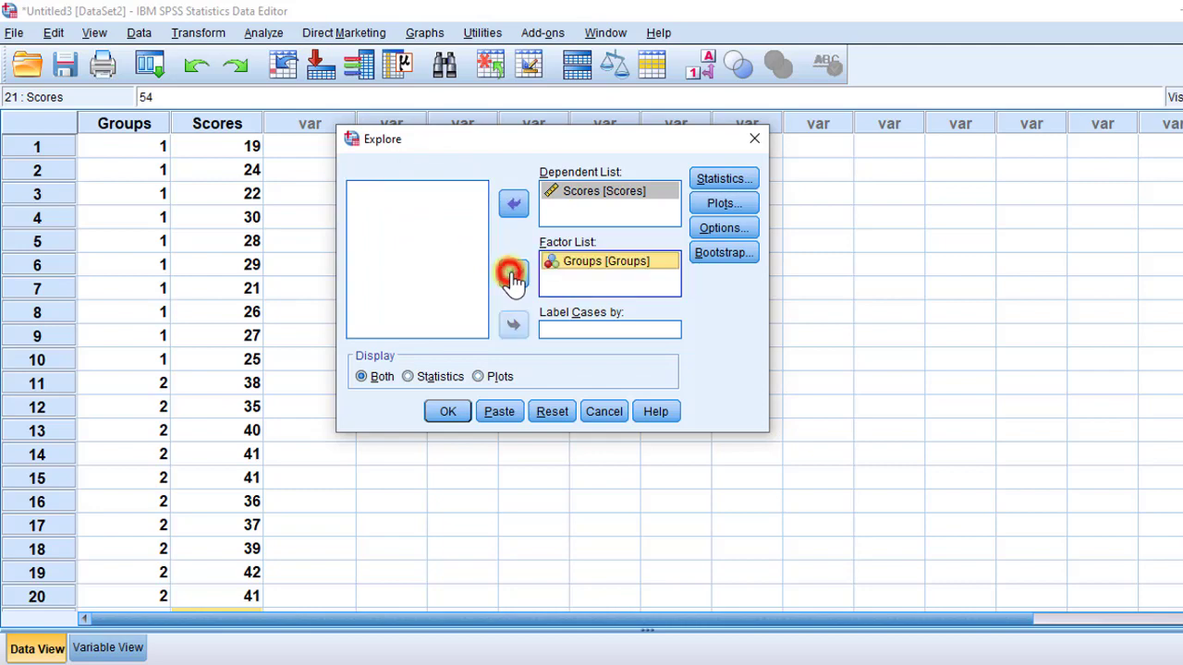
- Replace the stem-and-leaf plot with a histogram, include normality plots with tests, and run the Explore analysis
click(723, 180)
click(768, 261)
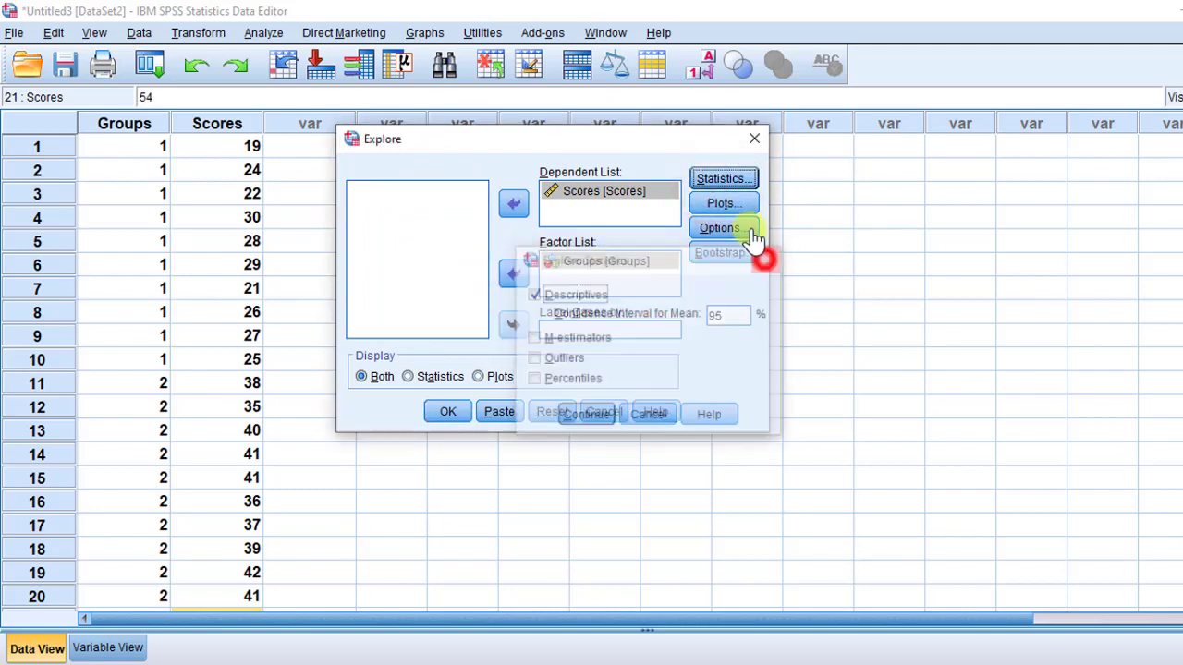
click(721, 204)
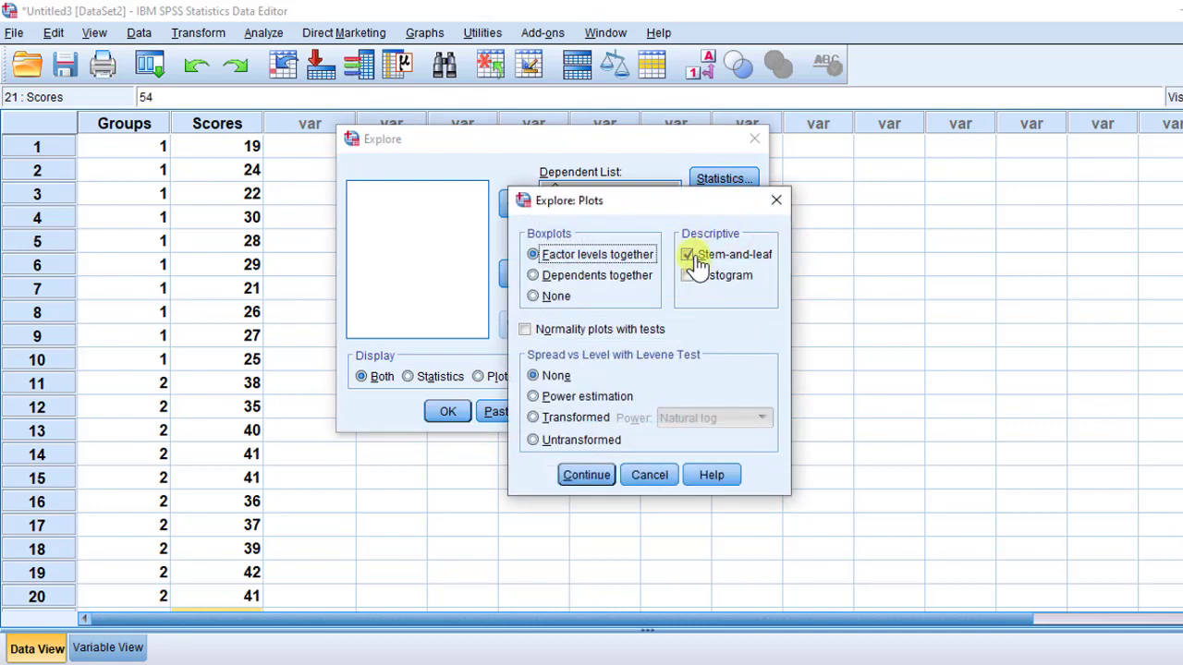
click(694, 256)
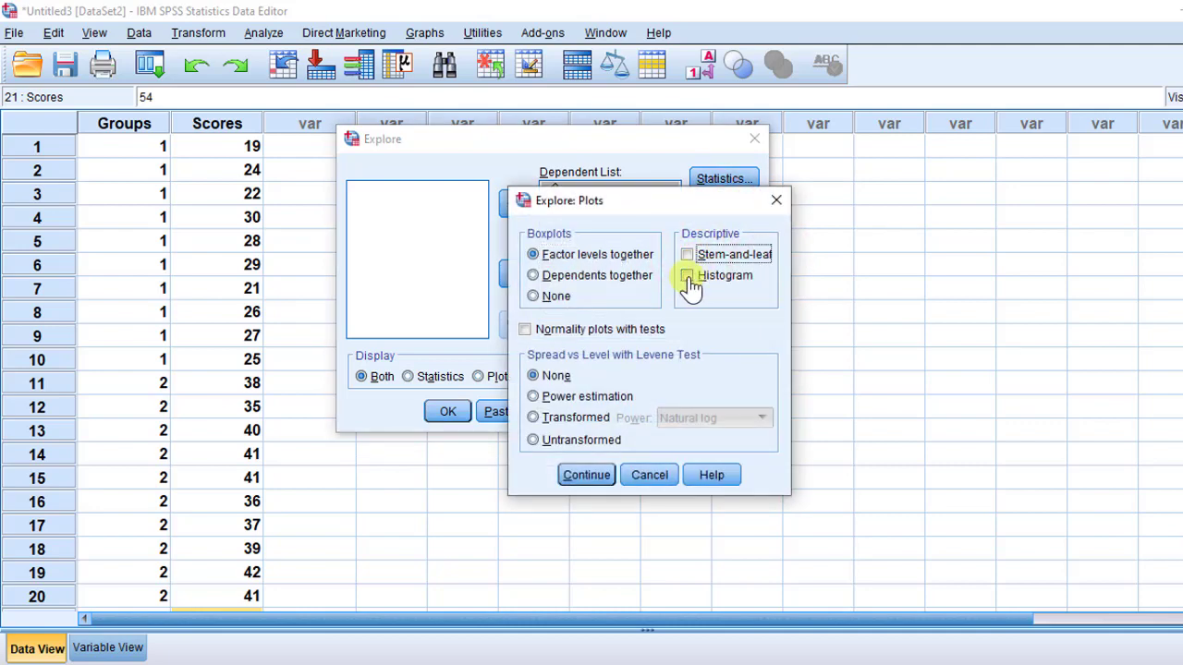
click(689, 278)
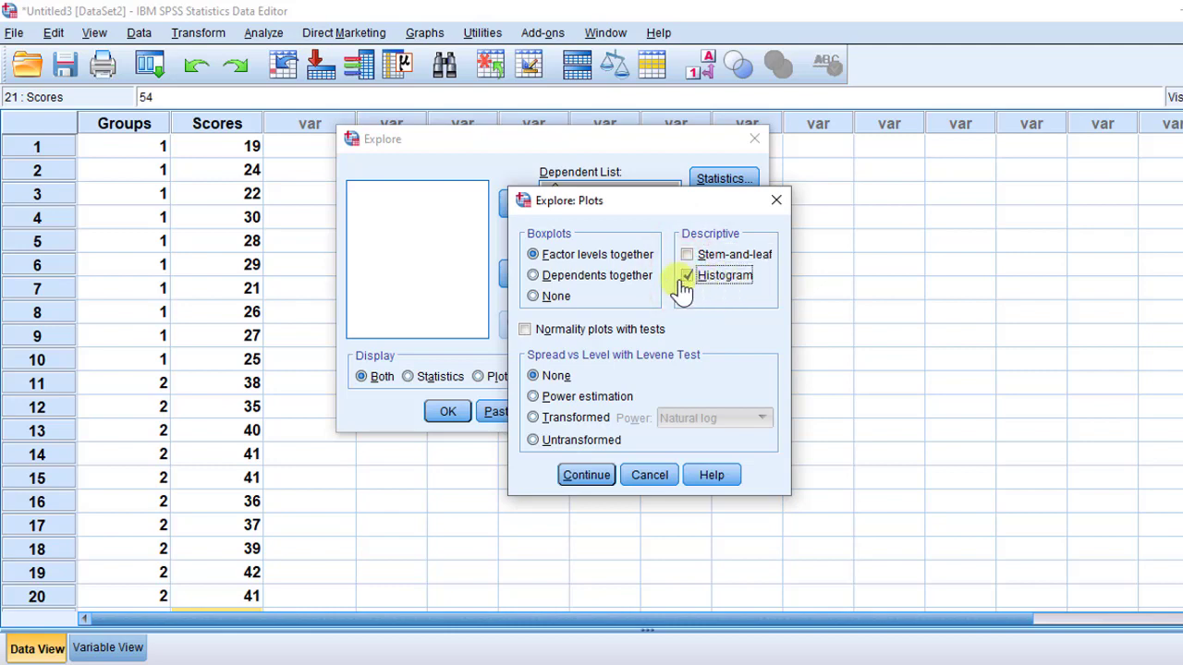
click(527, 330)
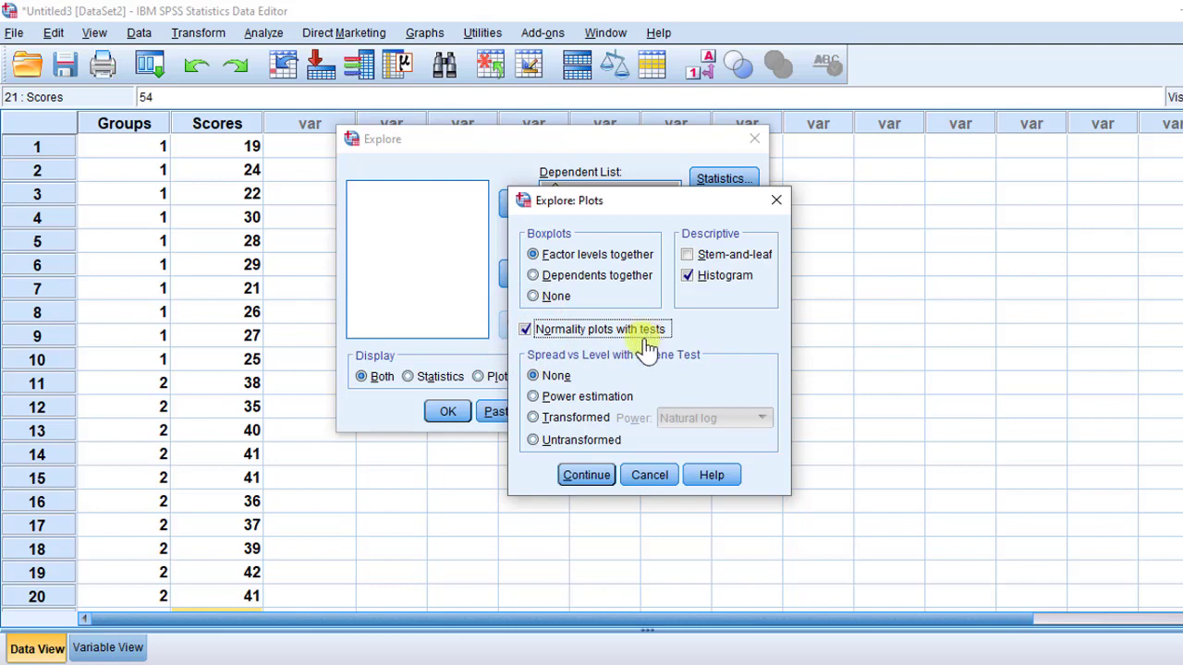
click(585, 475)
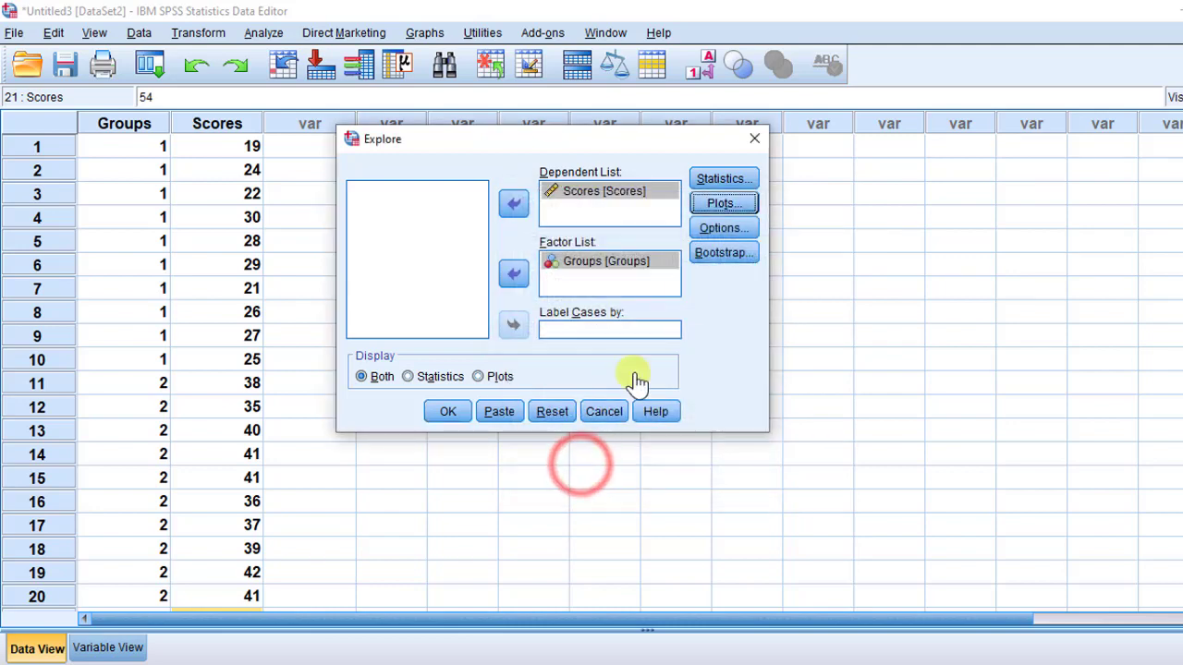
click(447, 411)
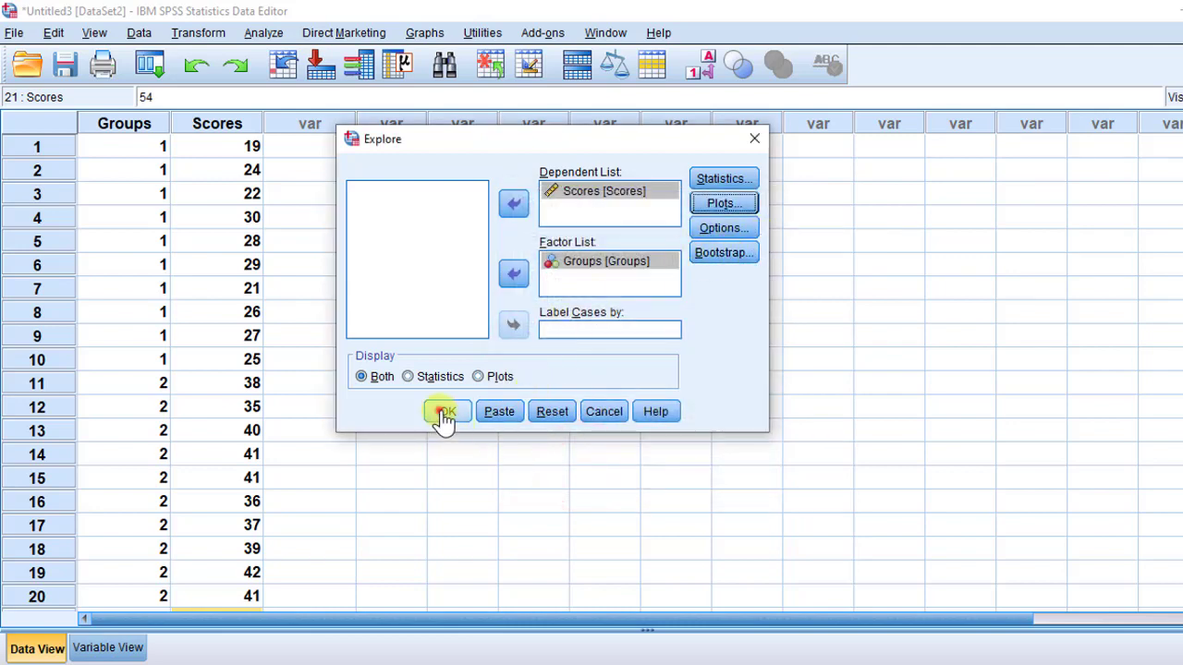
- Examine the Explore output for Scores by group: normality tests, histograms, Q-Q plots and boxplots
scroll(435, 418, down, 5)
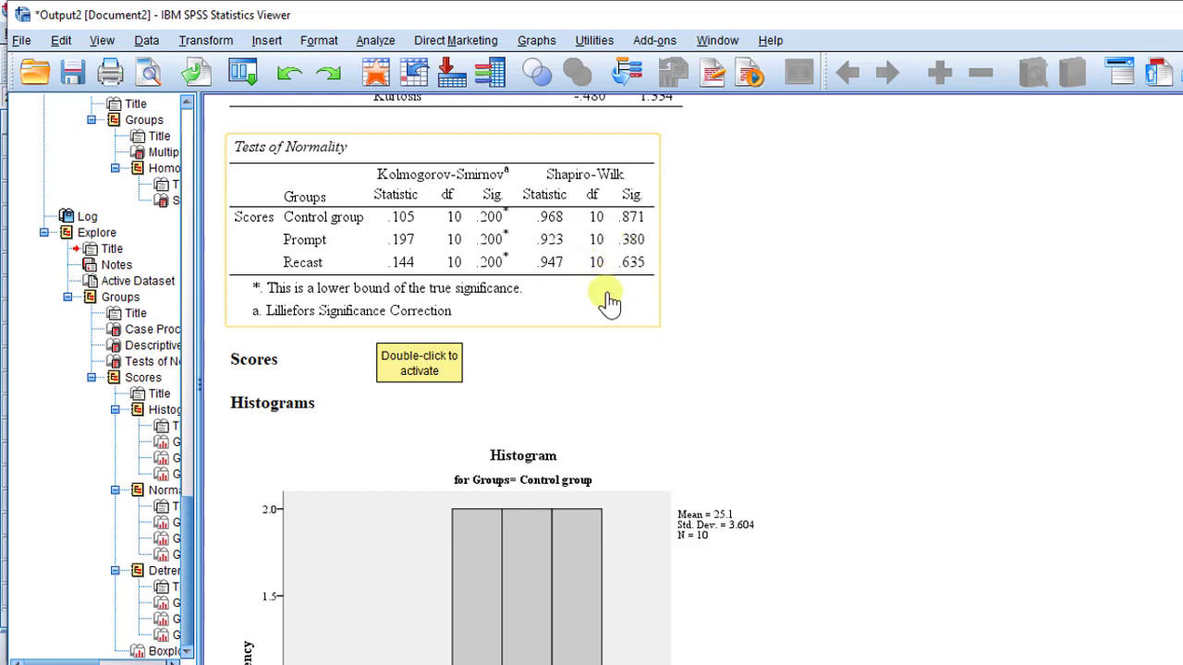
scroll(542, 383, down, 10)
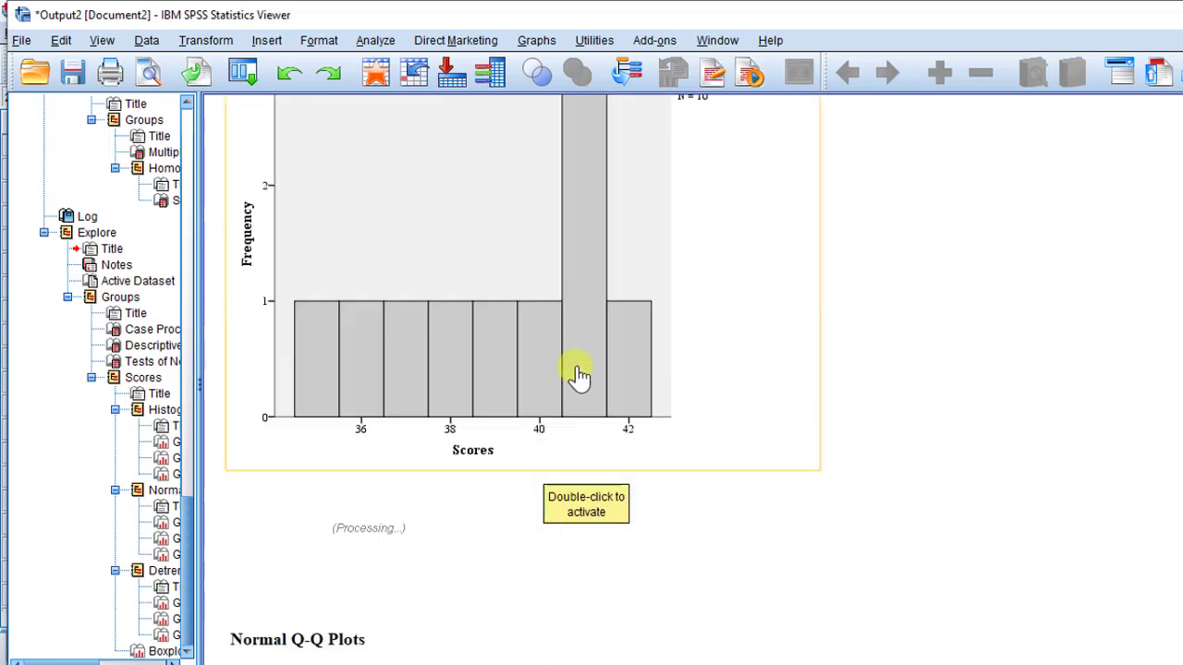
scroll(573, 375, down, 6)
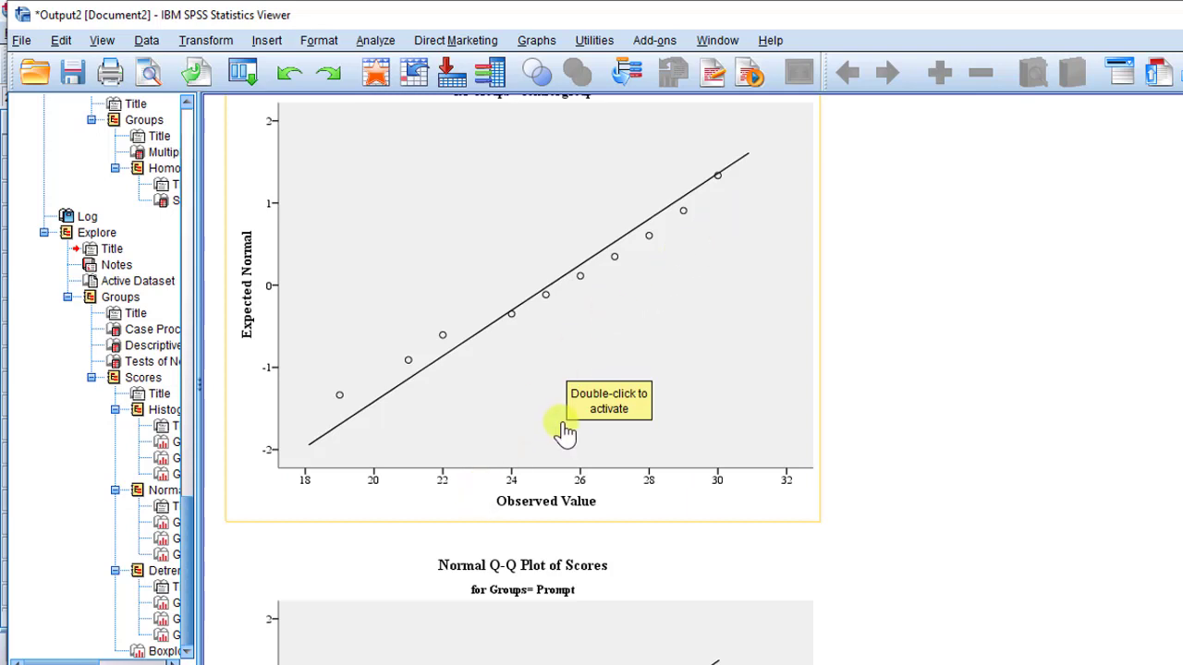
scroll(545, 434, up, 5)
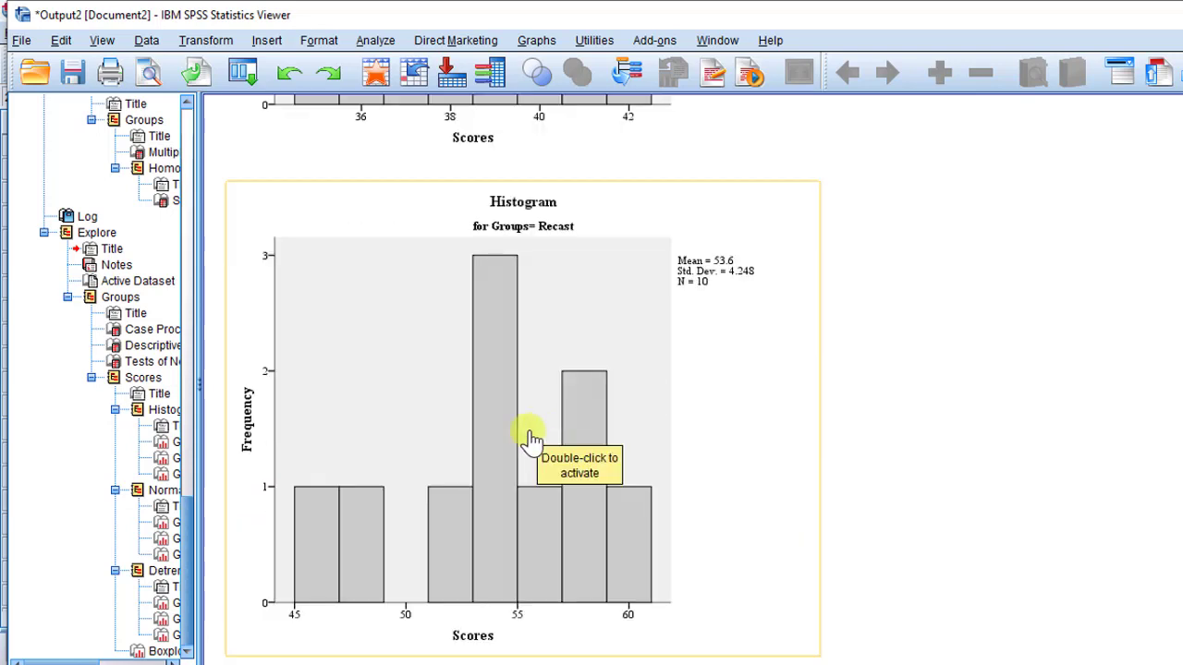
scroll(530, 438, down, 5)
scroll(554, 351, down, 3)
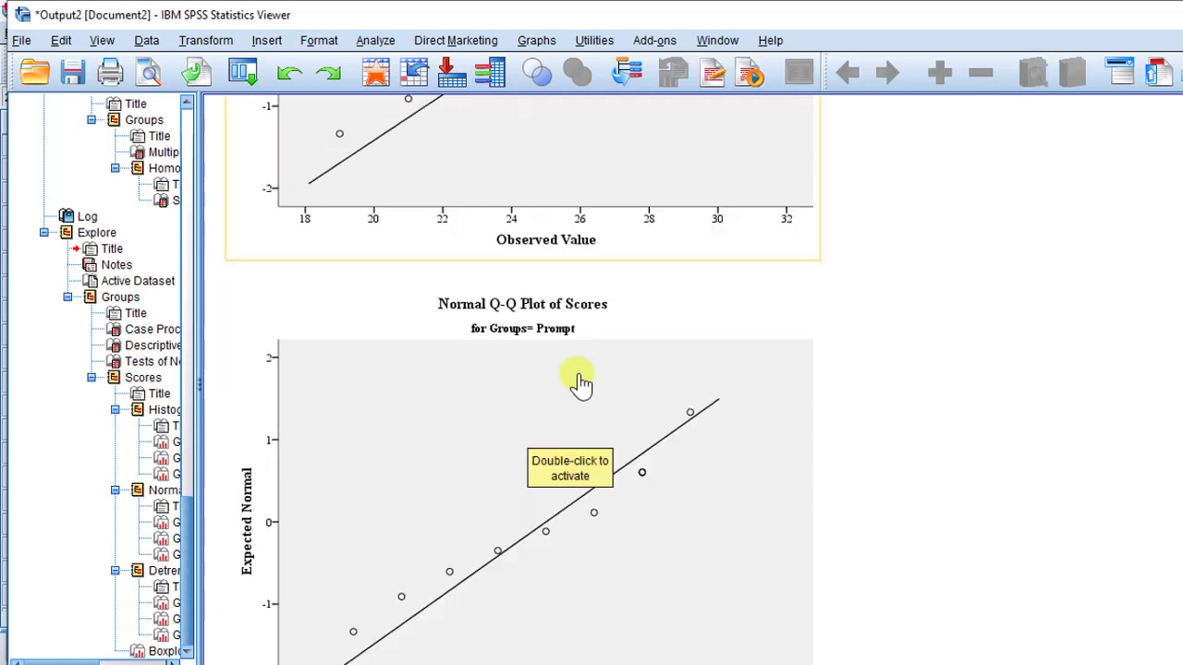
scroll(580, 384, down, 12)
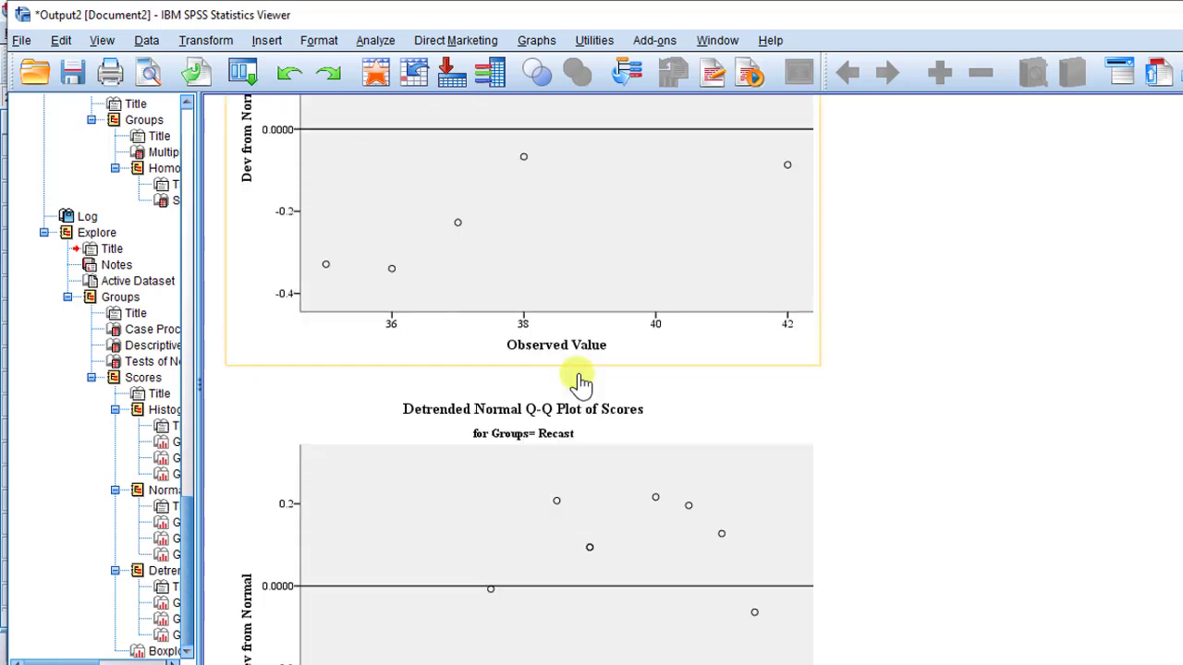
scroll(581, 383, down, 10)
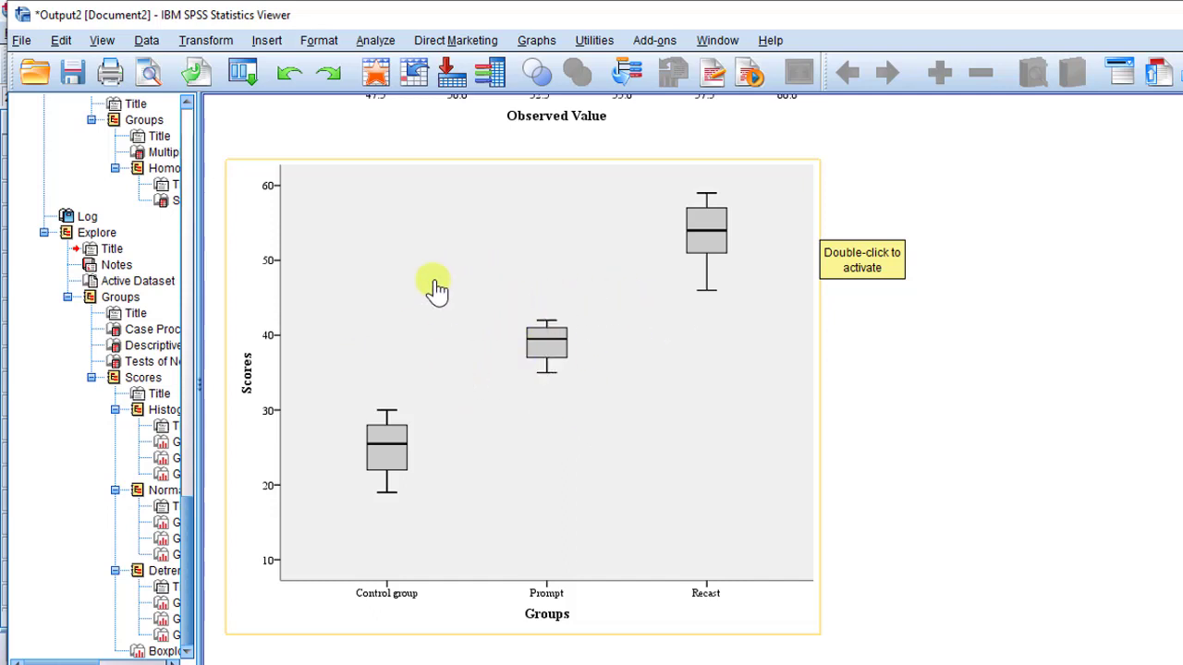
- Switch back to the Untitled3 dataset and reopen the Explore setup for Scores by Groups
mouse_move(712, 656)
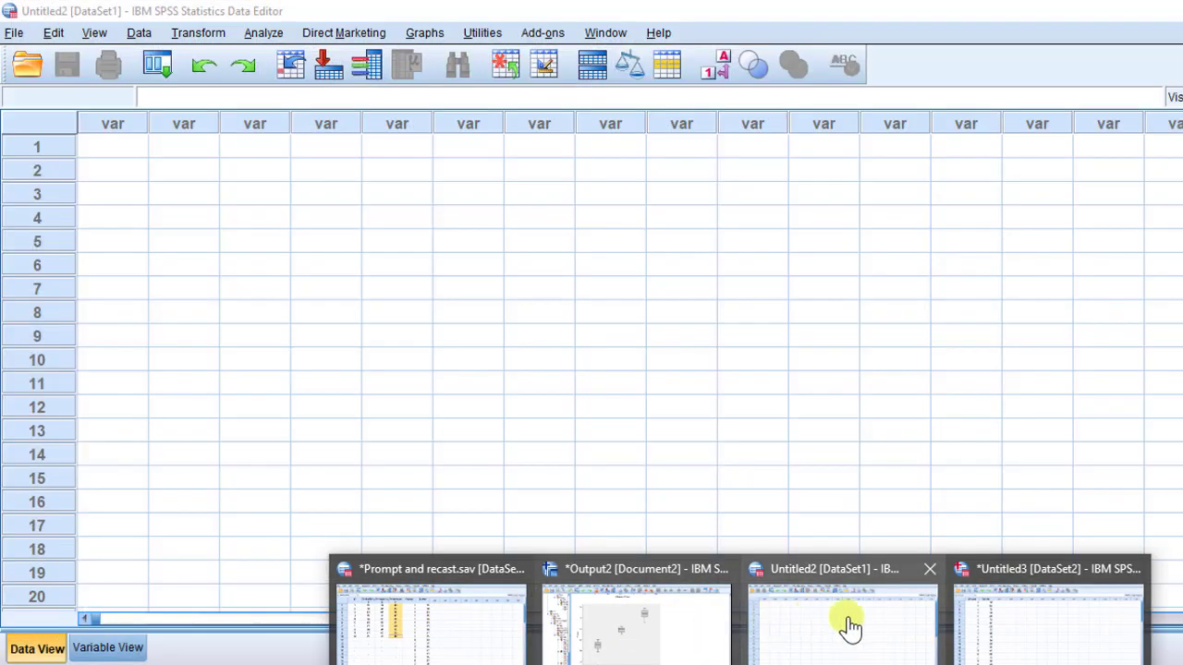
click(1049, 624)
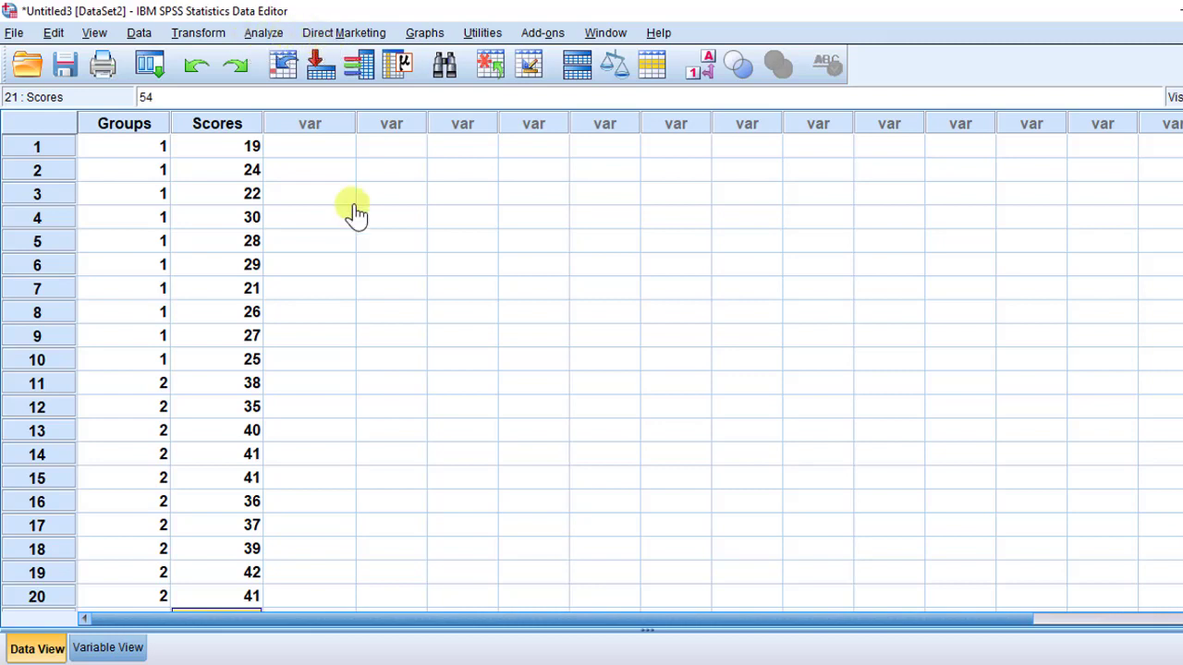
click(263, 41)
mouse_move(367, 90)
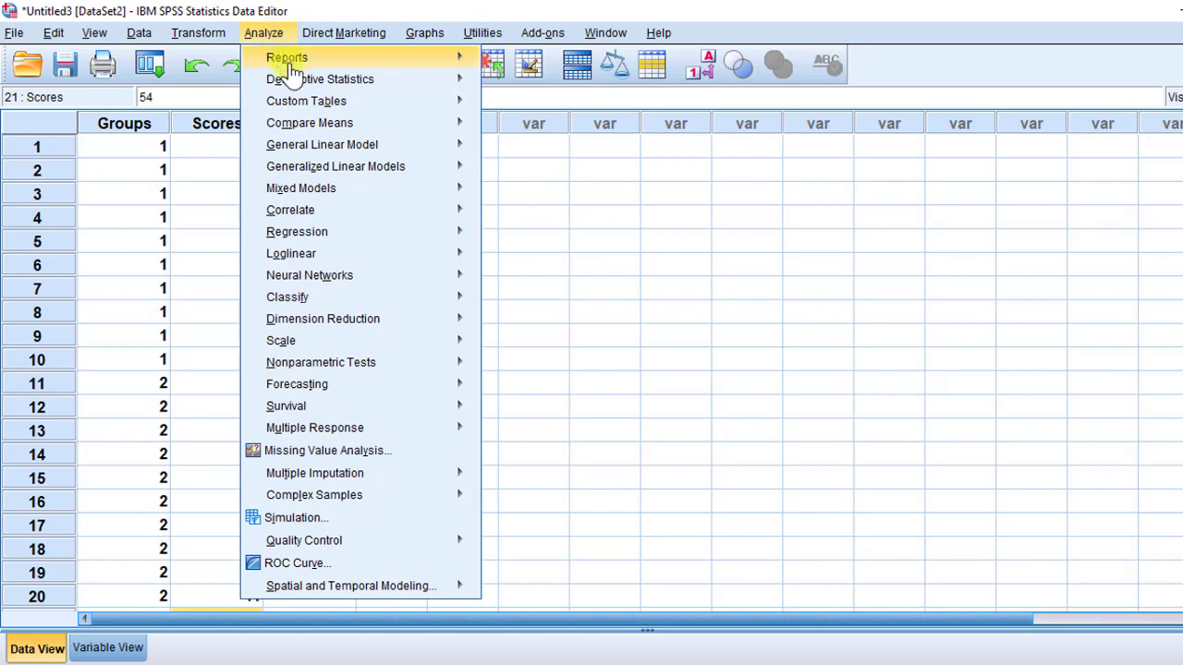
mouse_move(313, 81)
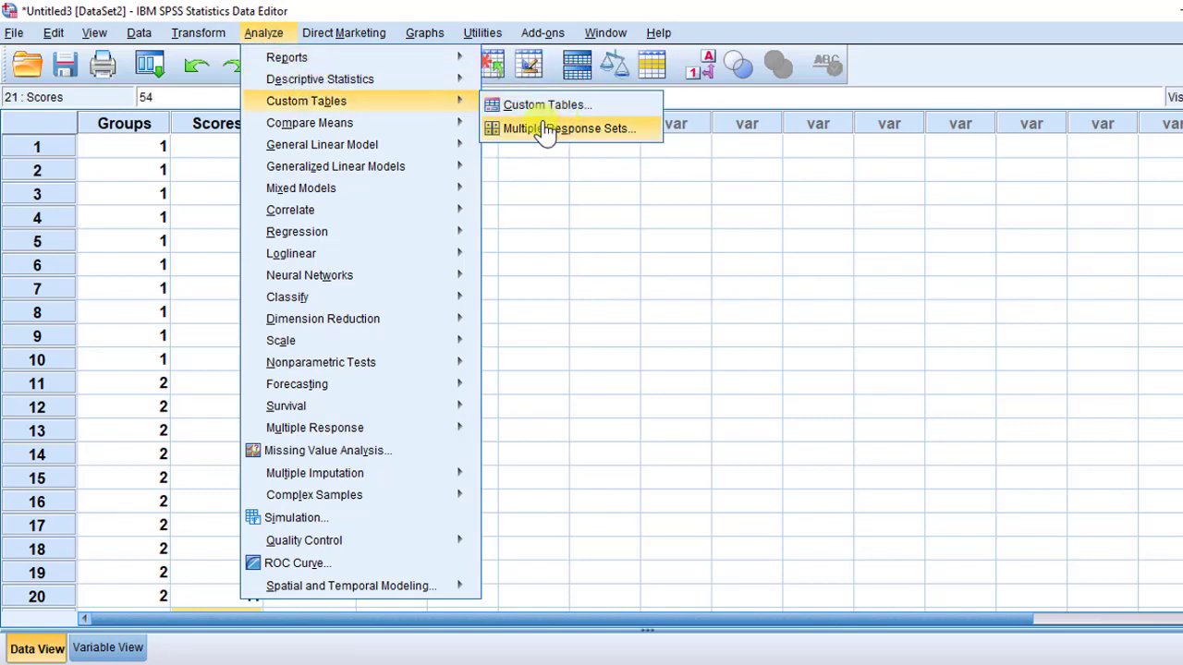
click(515, 130)
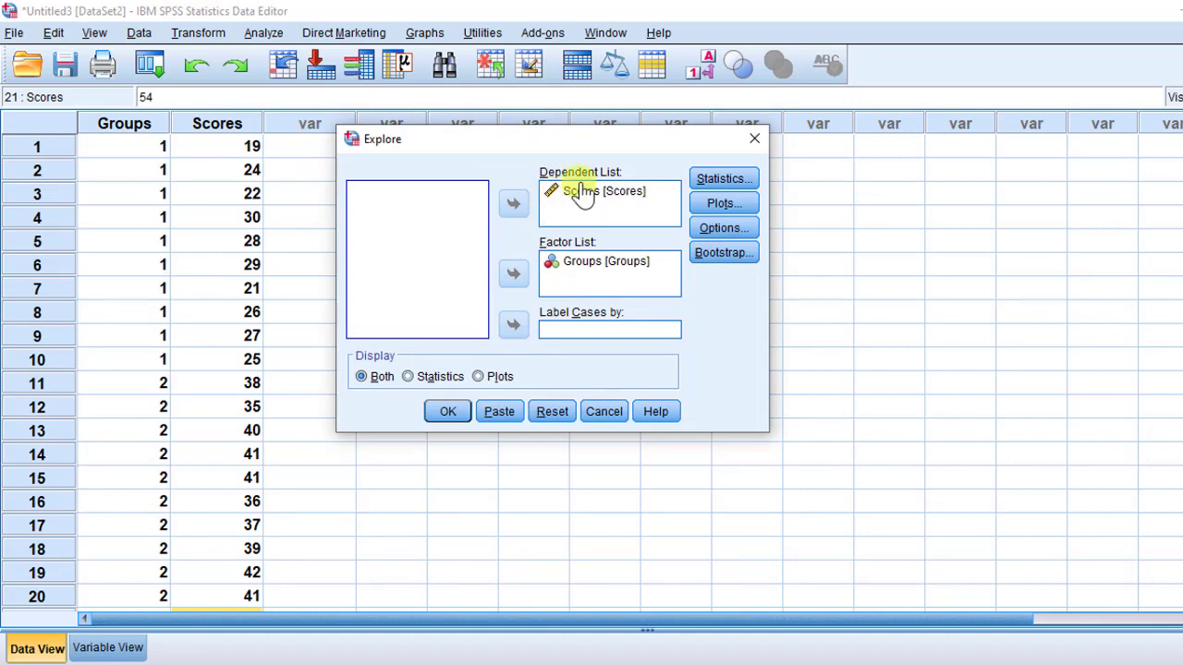
- Turn off the normality plots and histogram, choose Power estimation for the Levene test, and run the Explore analysis
click(723, 204)
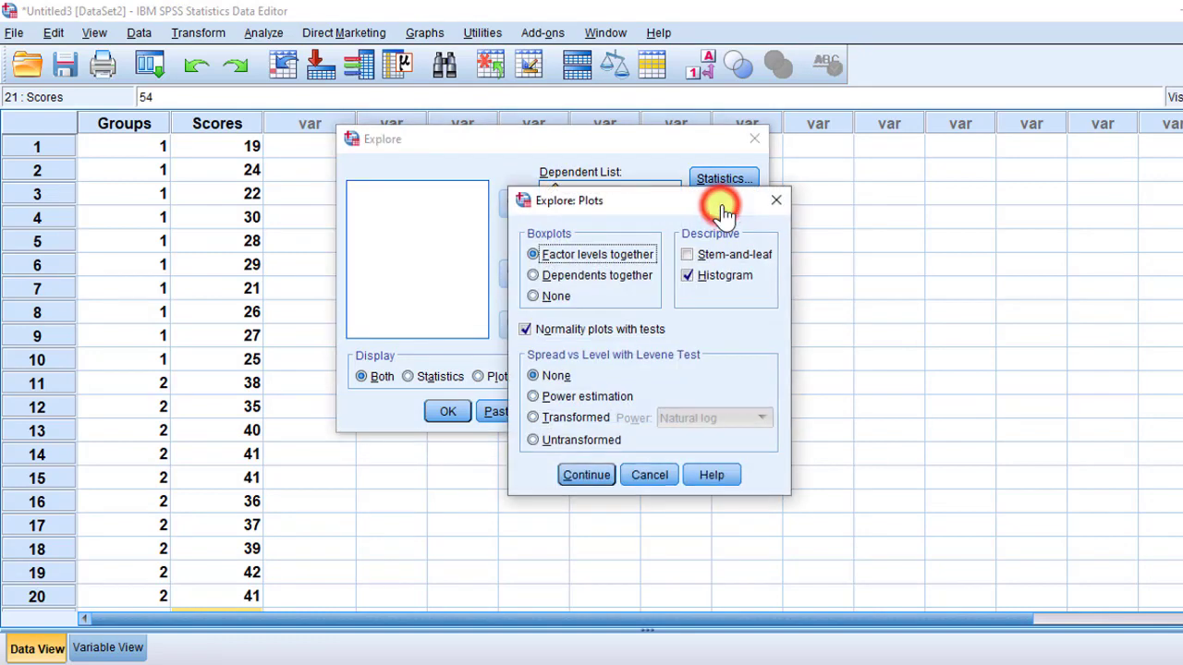
click(536, 331)
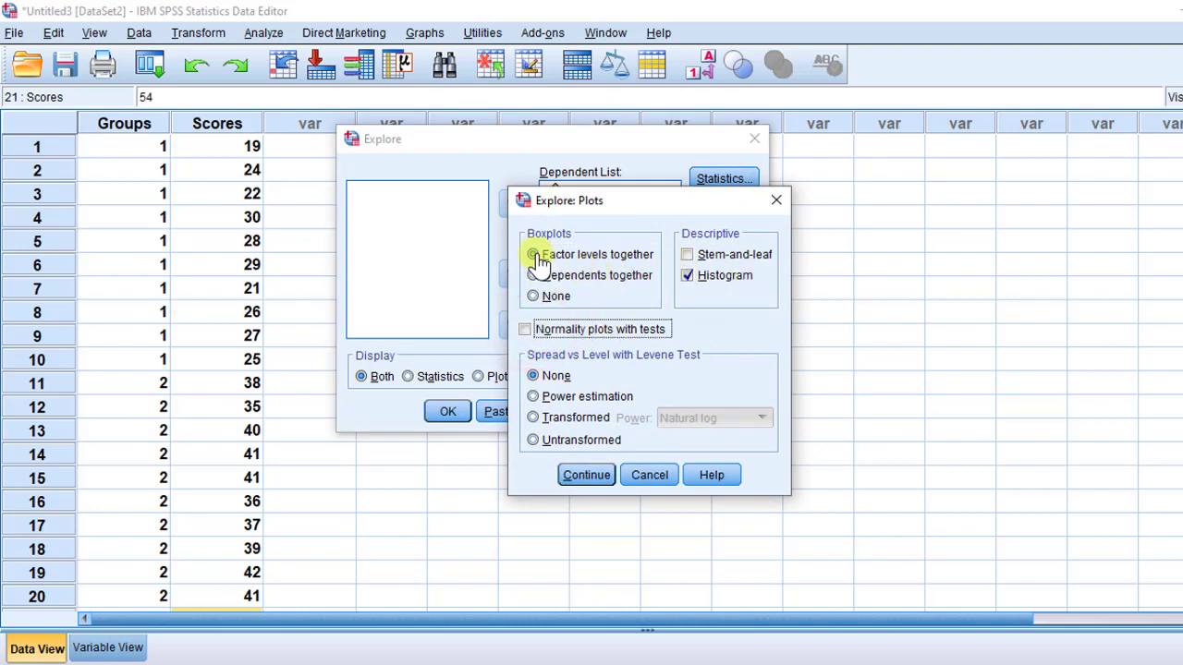
click(536, 399)
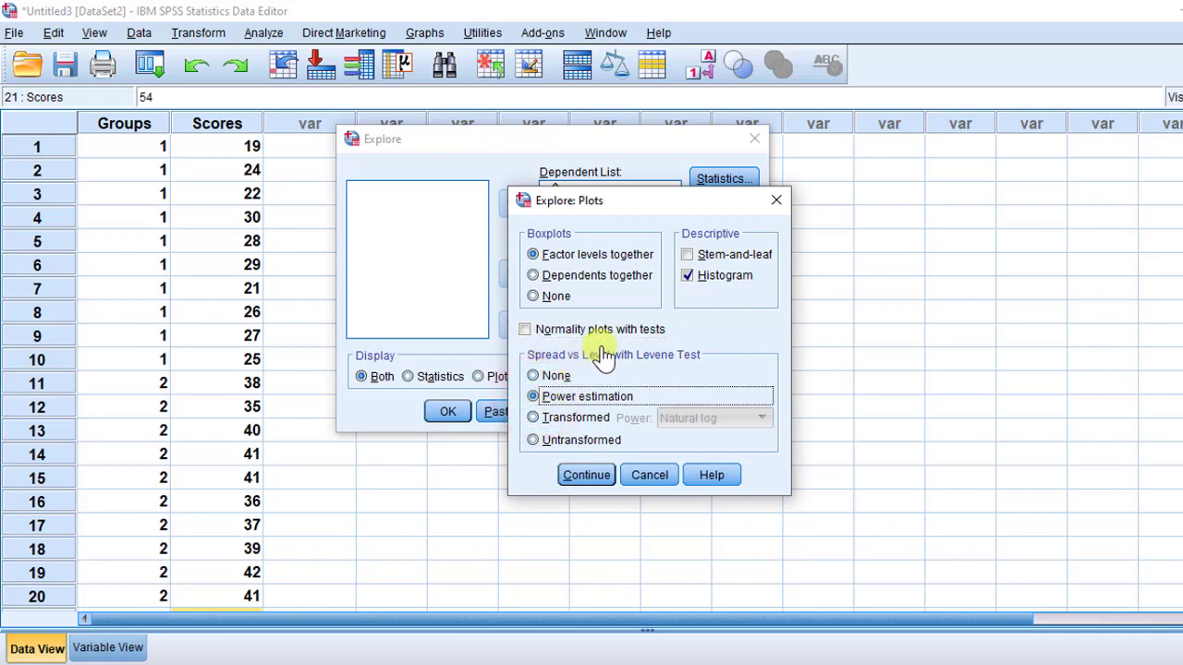
click(689, 276)
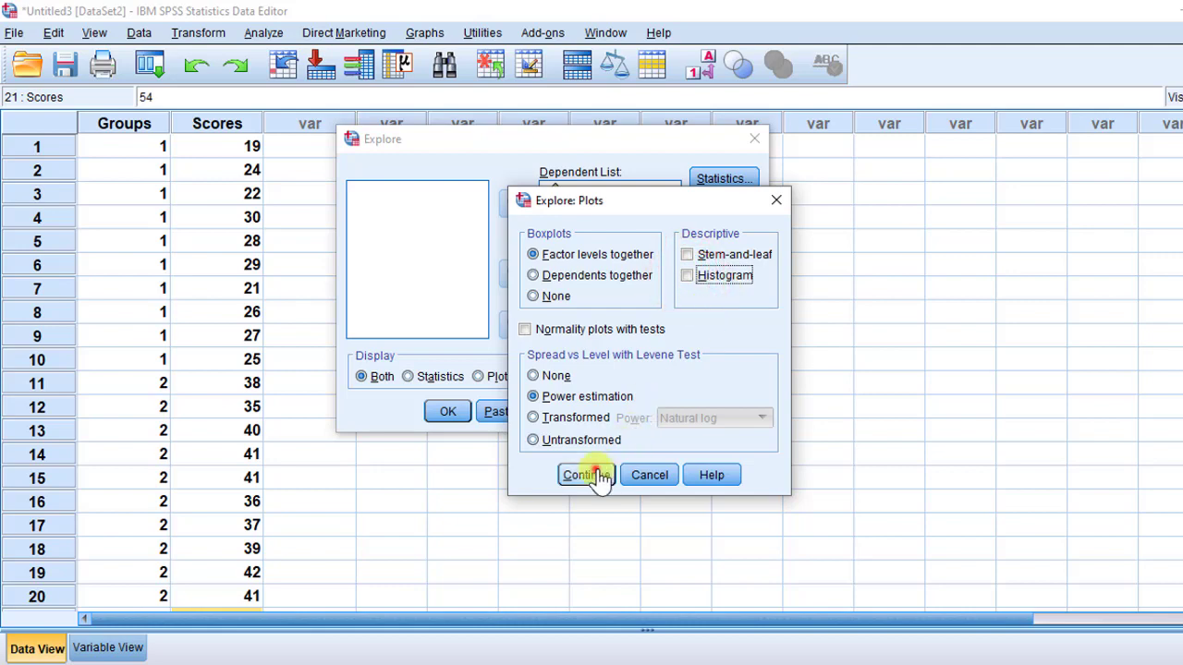
click(584, 475)
click(449, 411)
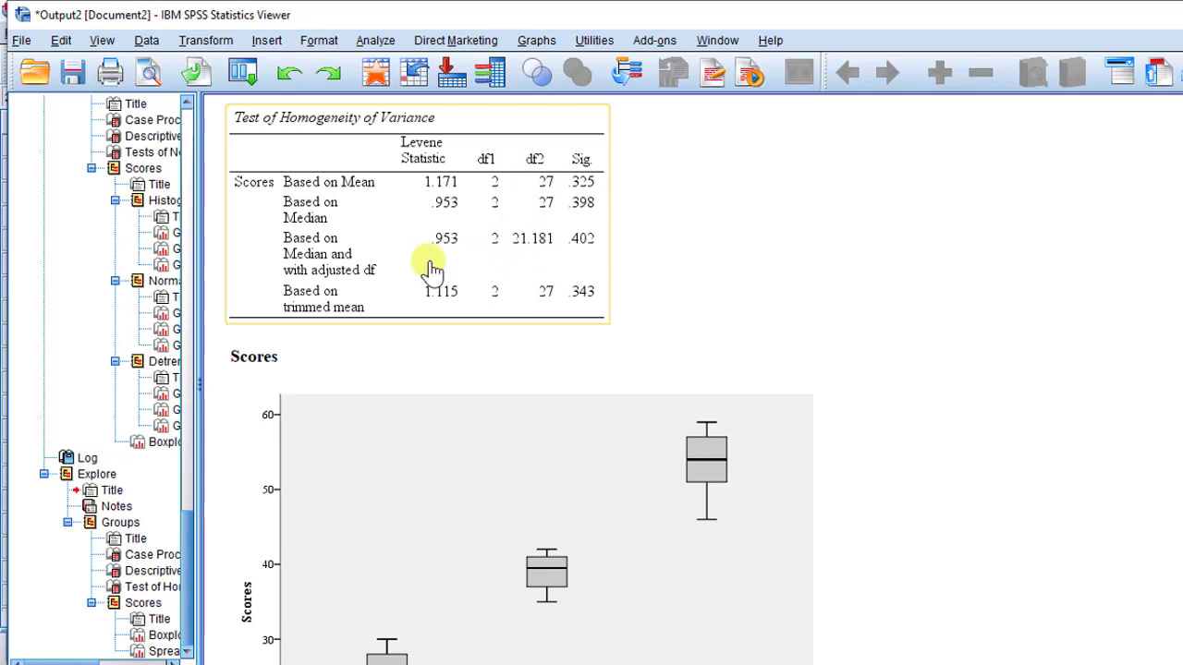
- Examine the Test of Homogeneity of Variance for Scores and the plots below it
scroll(425, 267, down, 3)
scroll(425, 267, up, 3)
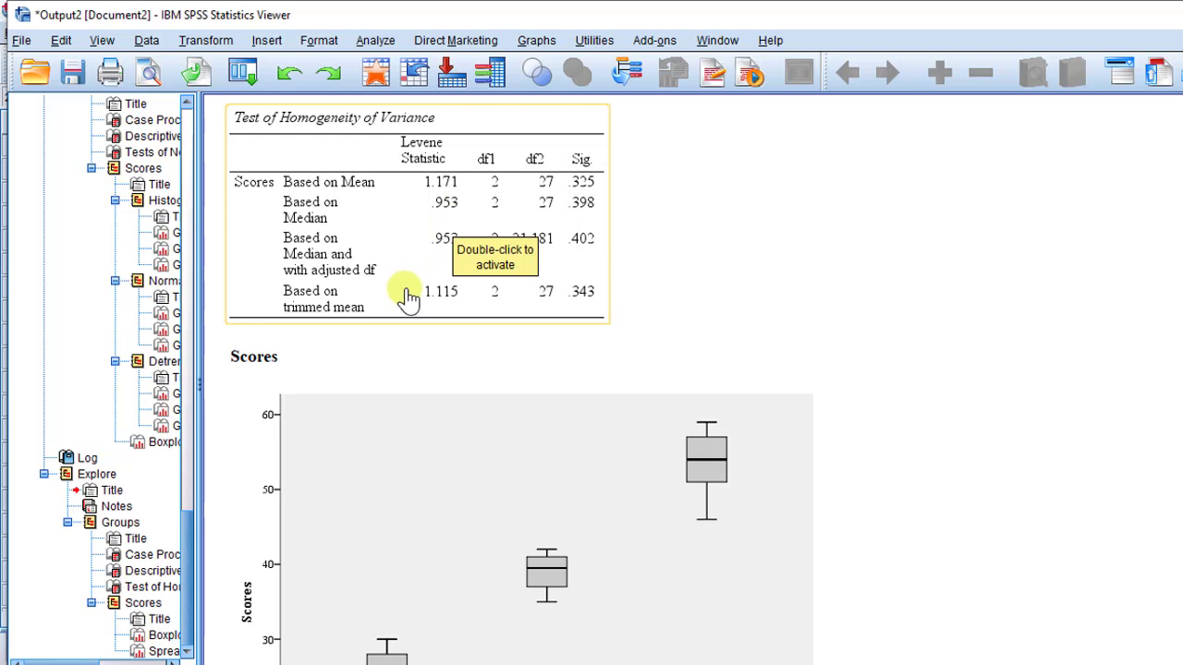
scroll(406, 294, down, 8)
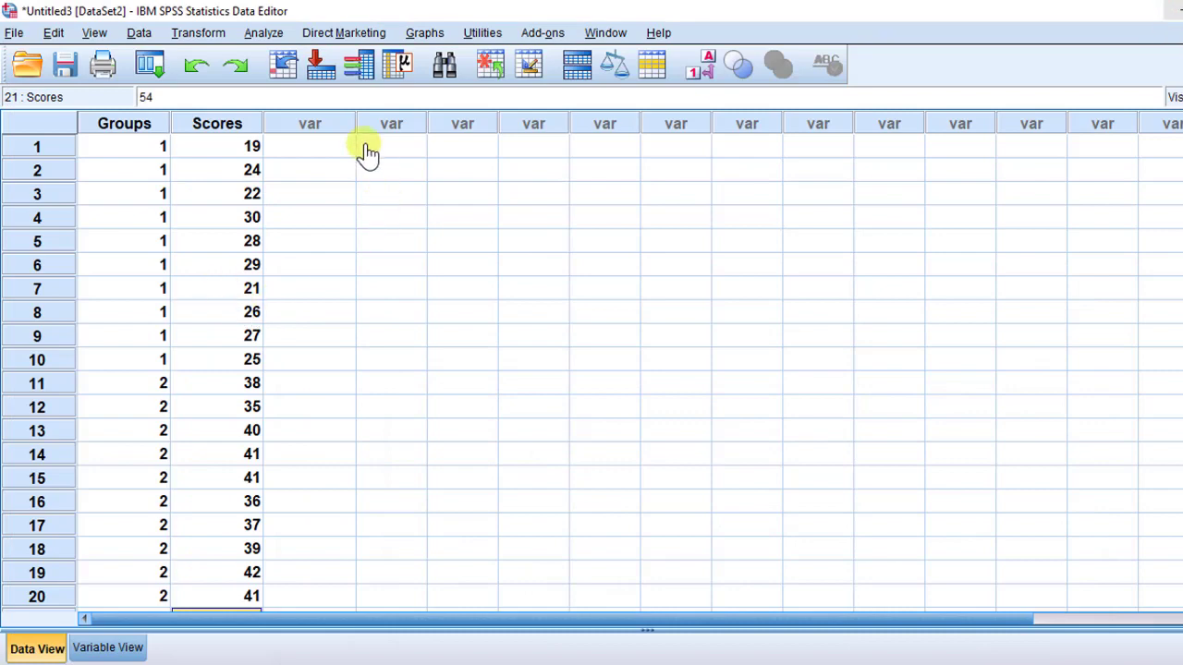
- Set up a General Linear Model Univariate analysis in Untitled3 with Scores as the dependent variable and Groups as the fixed factor
click(272, 41)
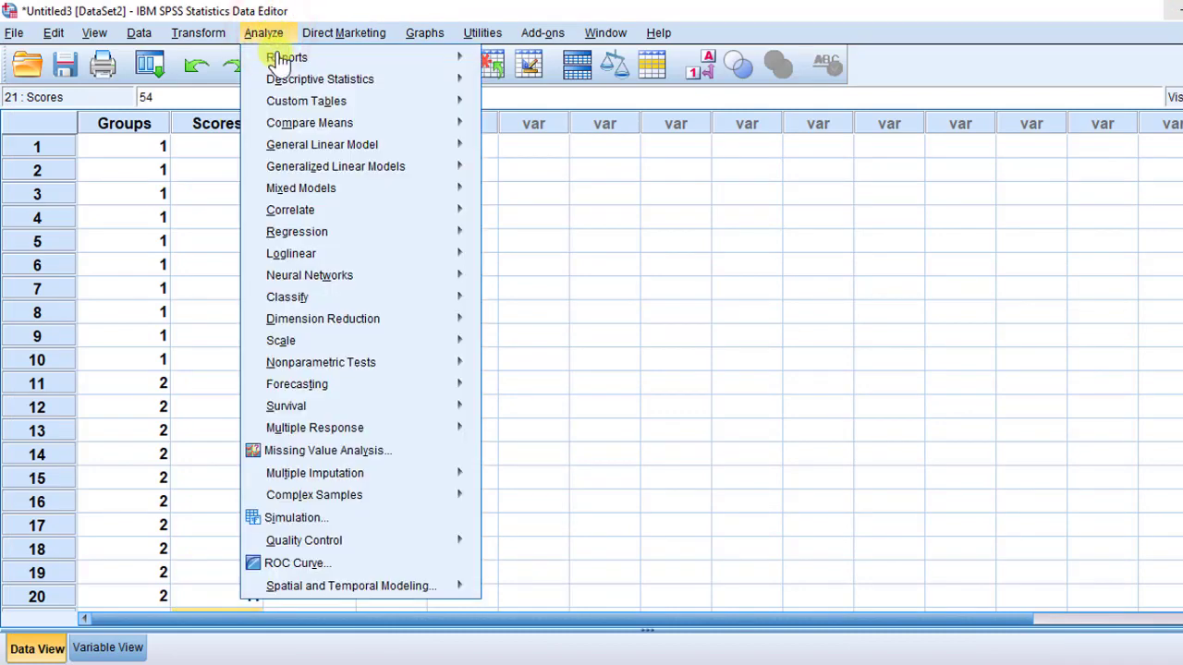
mouse_move(378, 151)
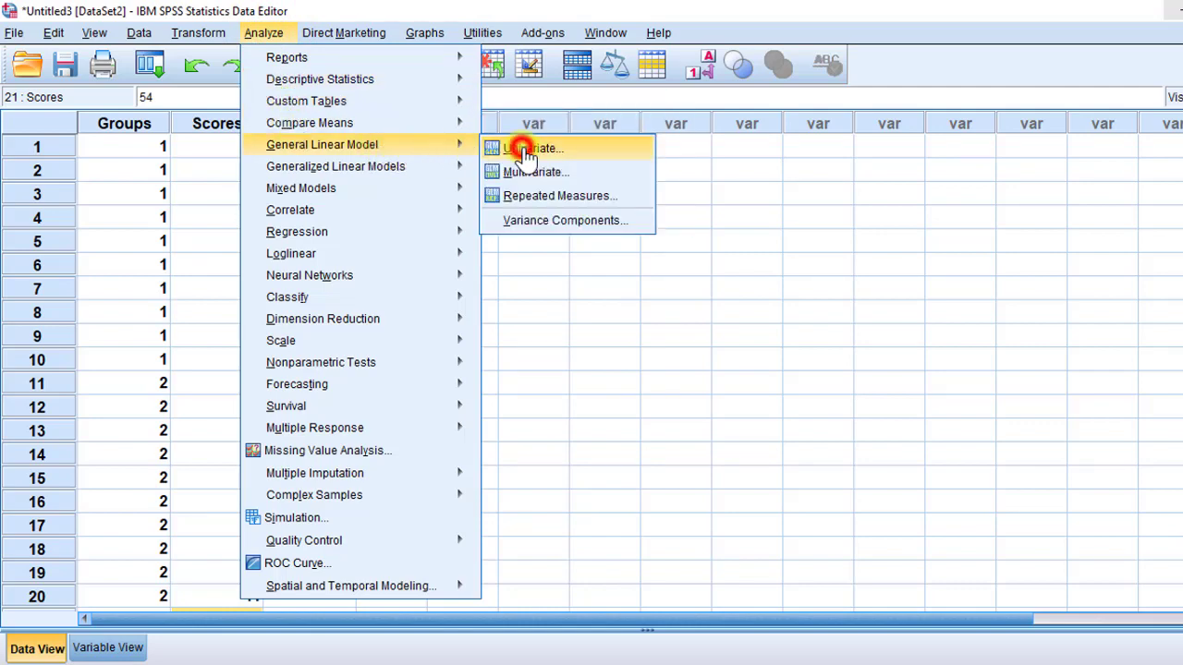
click(525, 151)
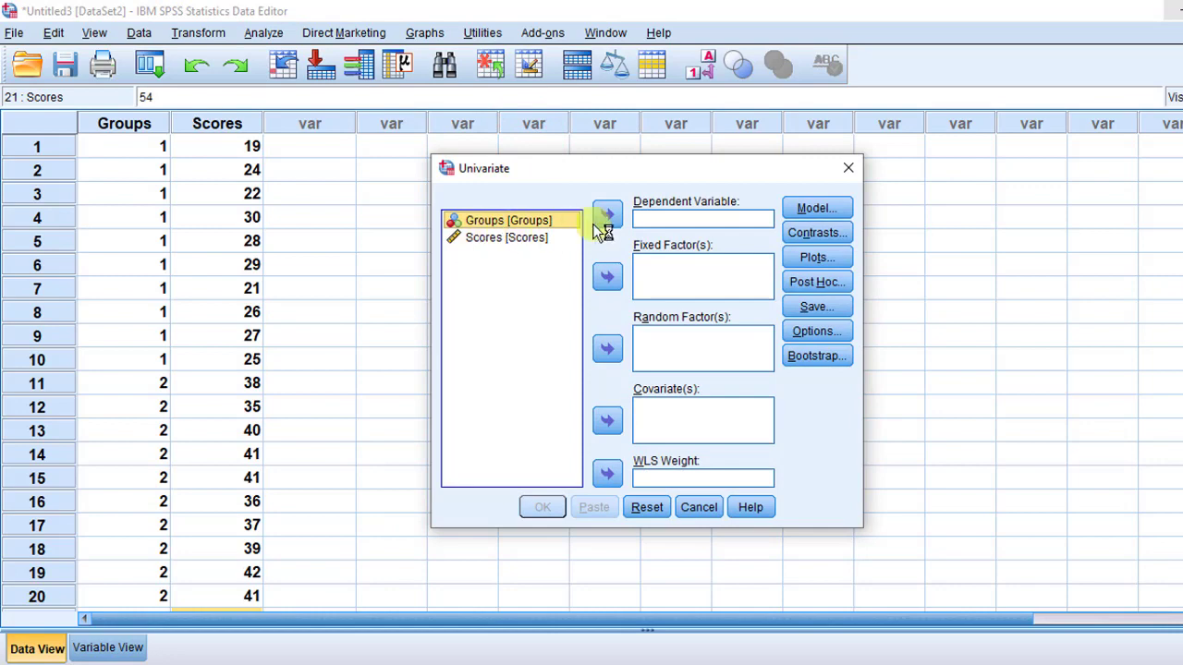
click(511, 238)
click(606, 213)
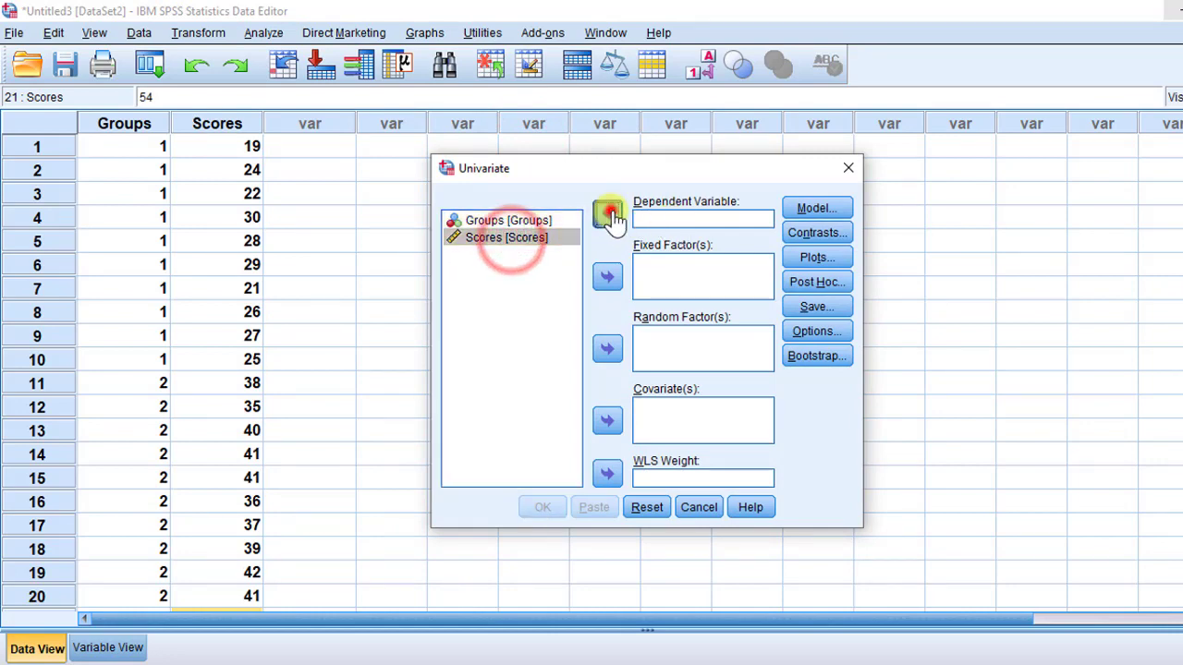
click(518, 227)
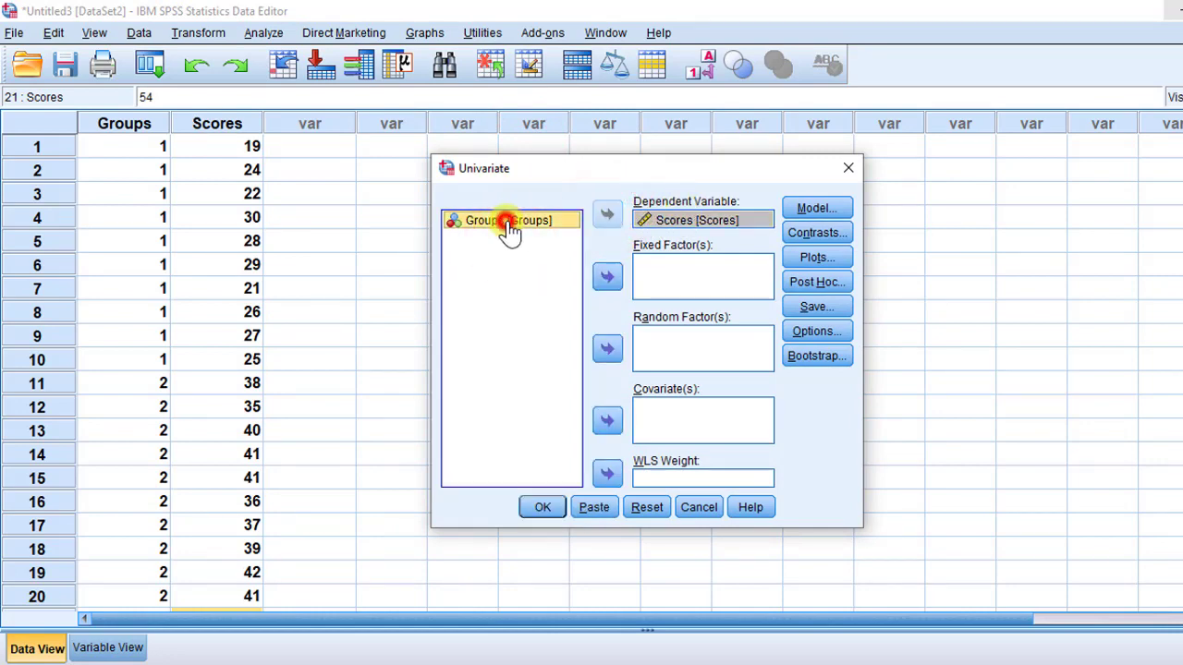
click(609, 279)
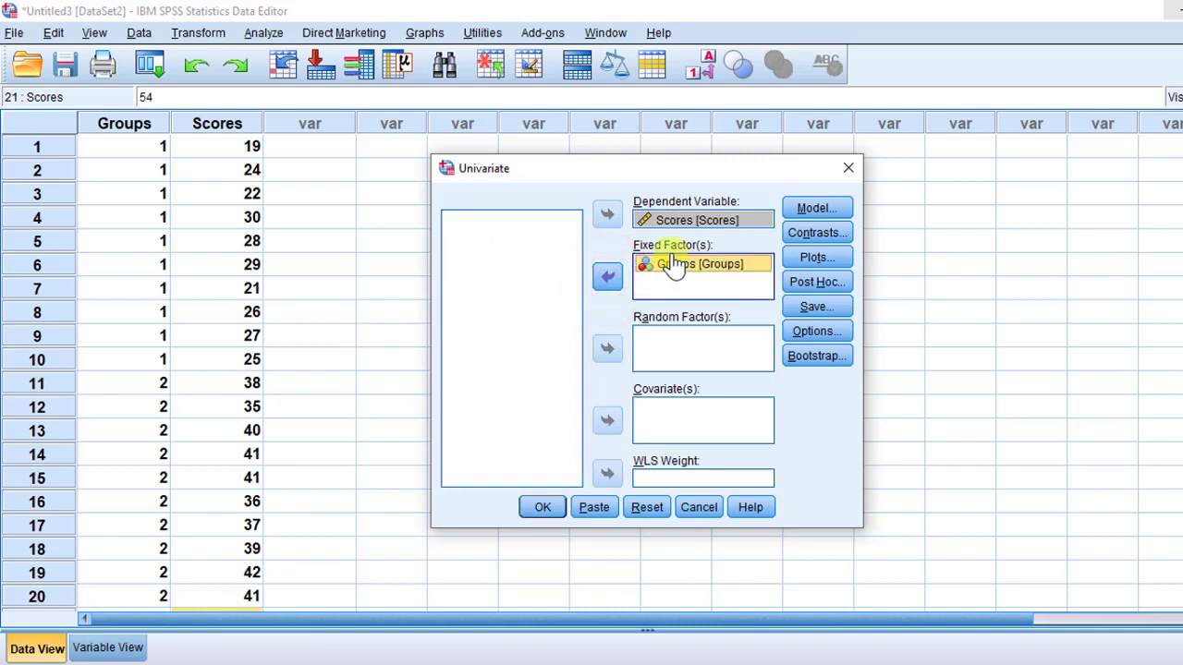
- Request Tukey post hoc tests for the Groups factor
click(818, 283)
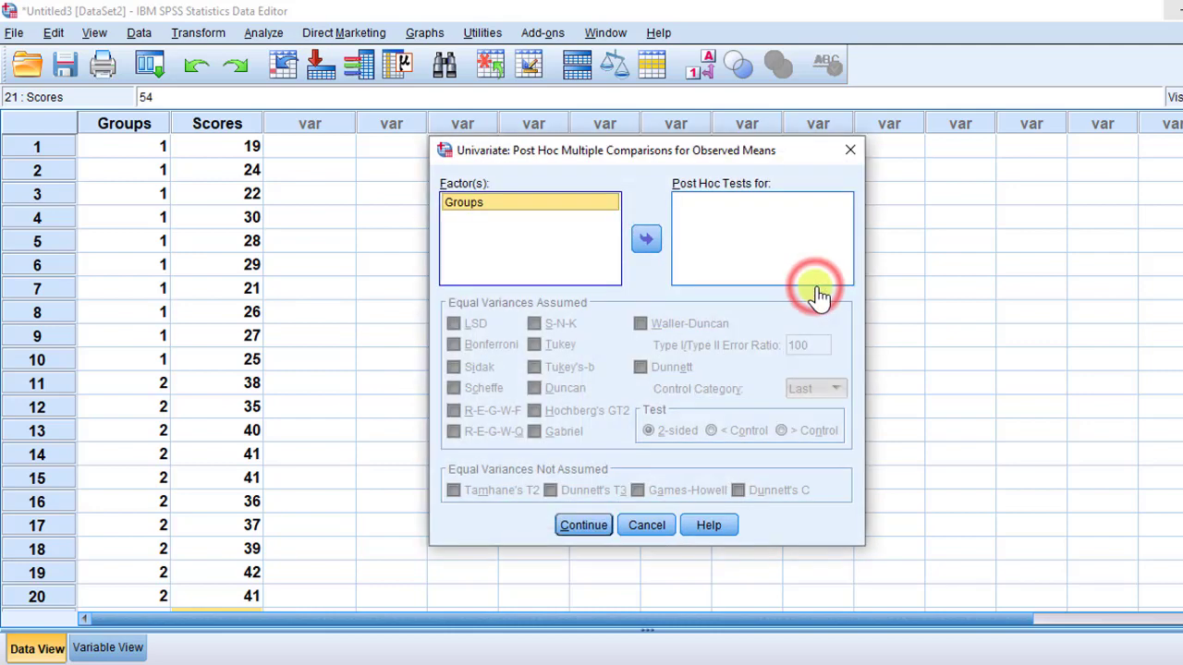
click(646, 240)
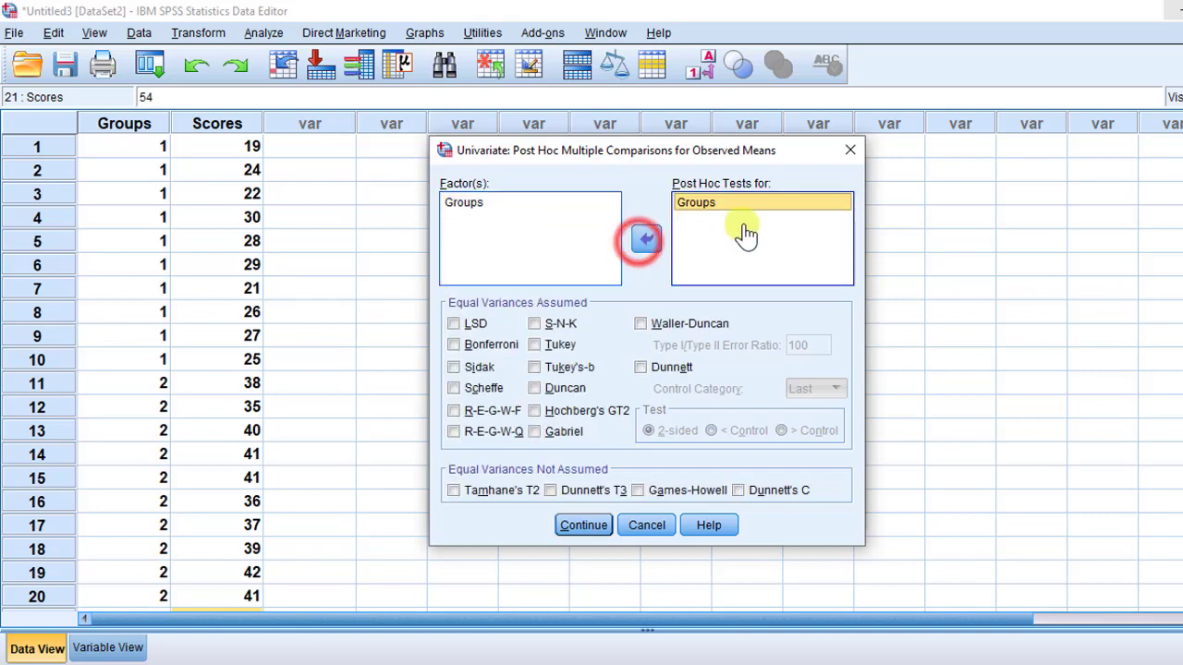
click(539, 344)
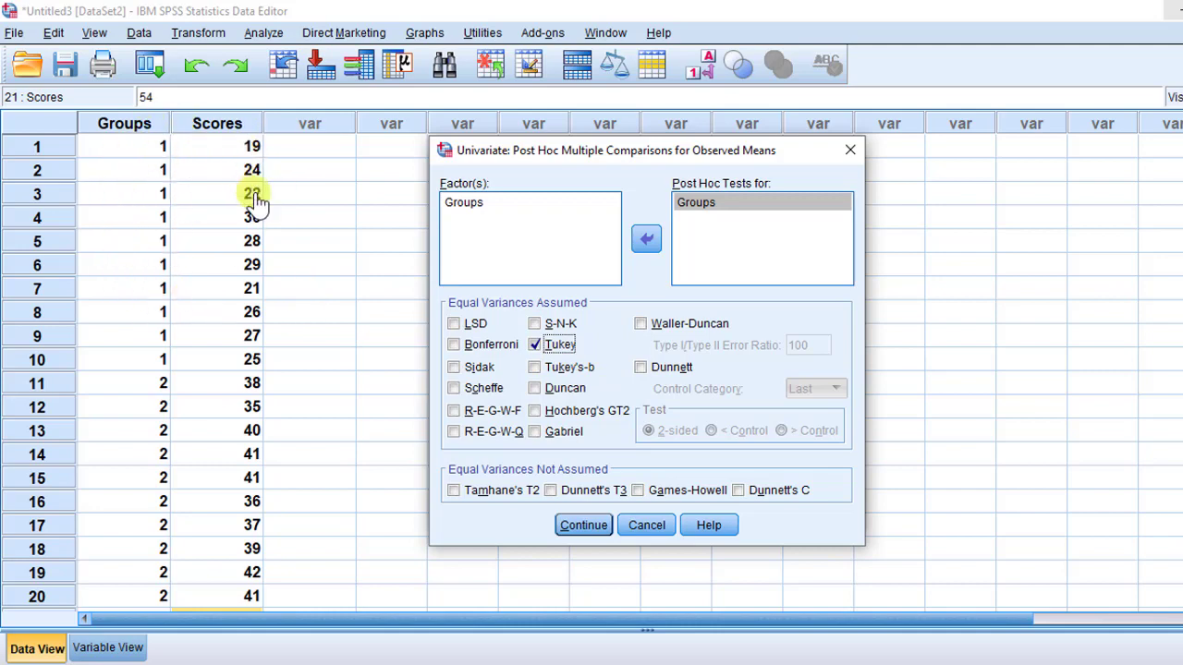
click(586, 525)
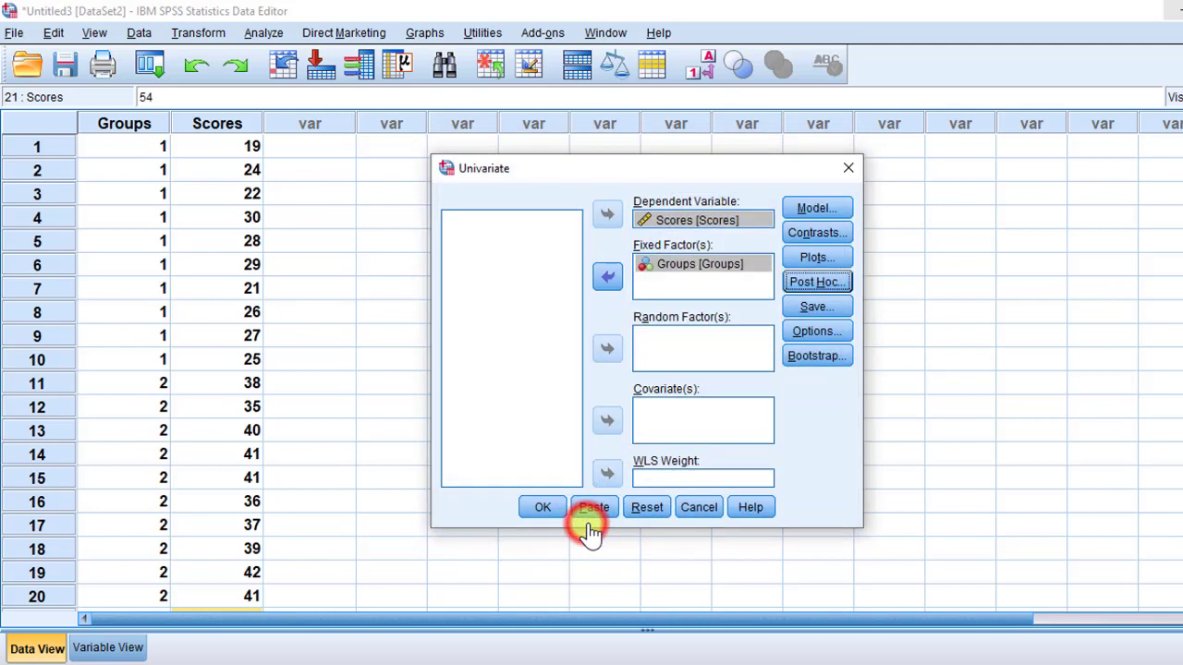
- Review the Model, Contrasts, Profile Plots and Save settings of the Univariate analysis
click(825, 209)
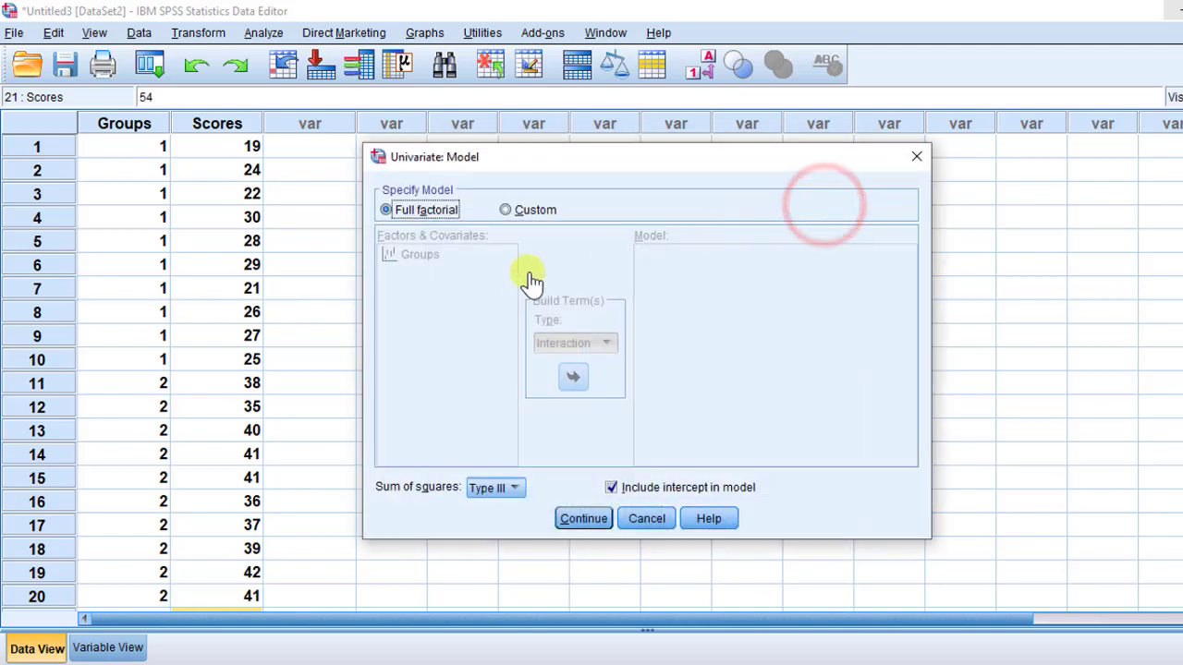
click(914, 158)
click(817, 232)
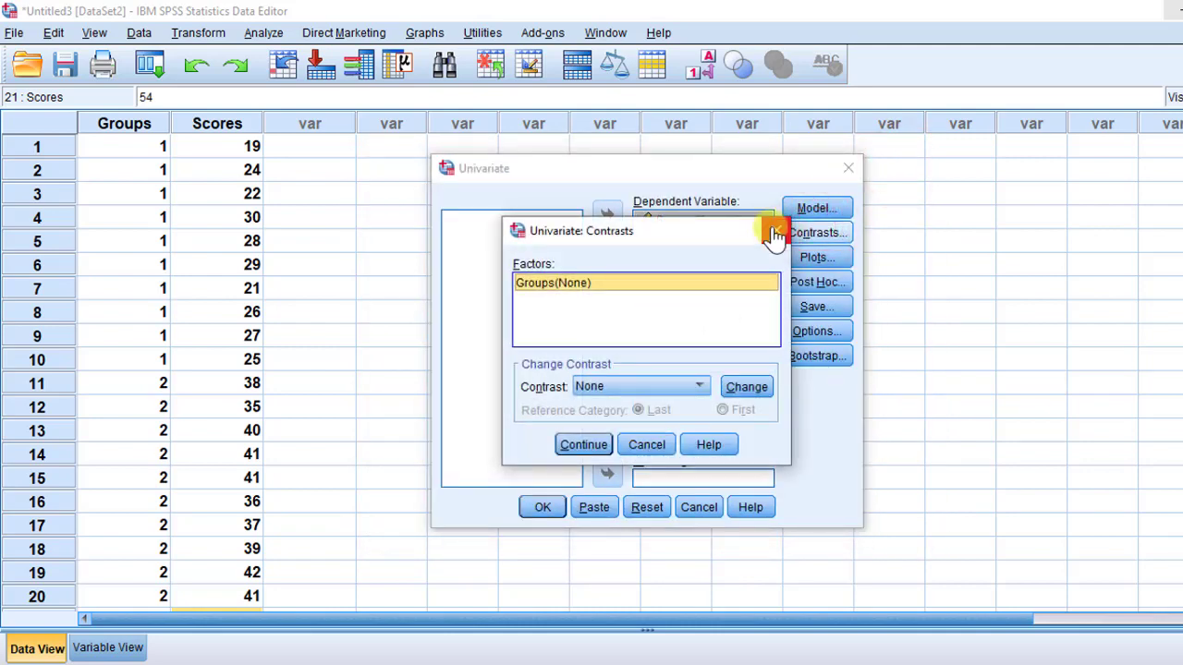
click(775, 234)
click(814, 257)
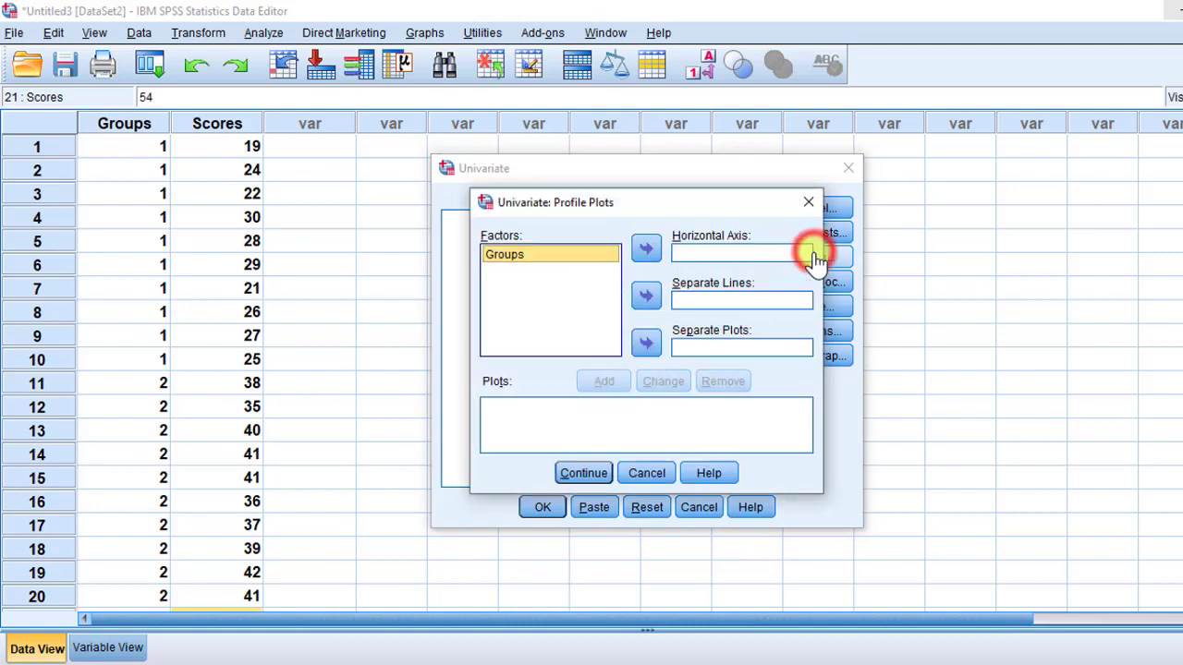
click(802, 207)
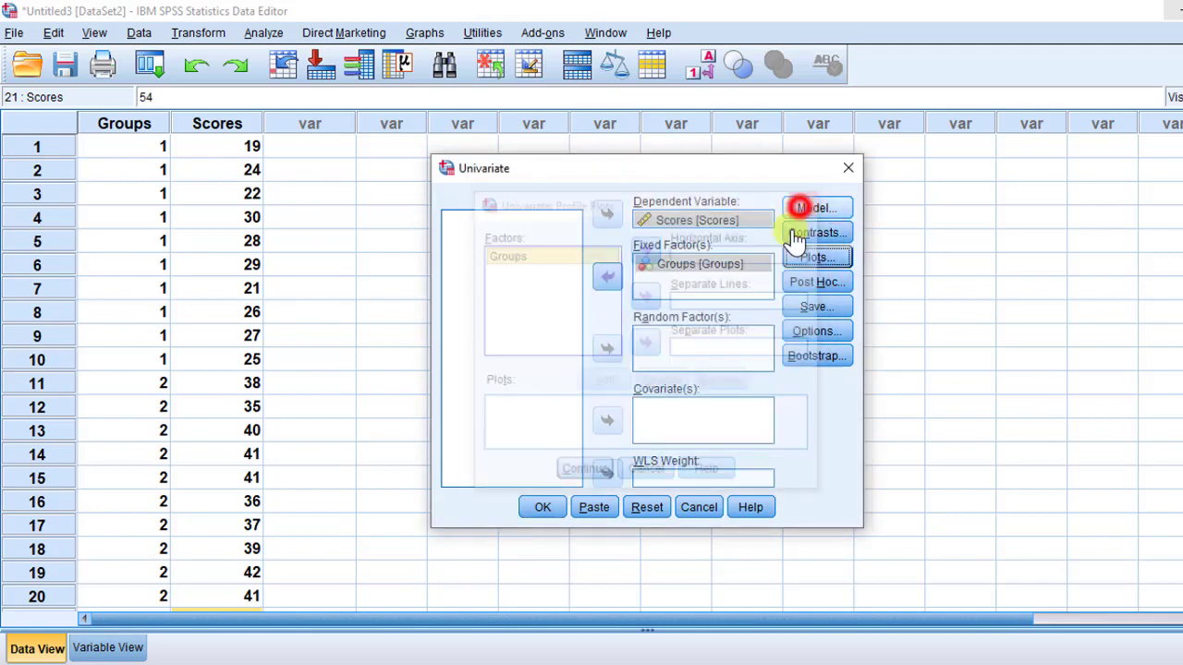
click(814, 306)
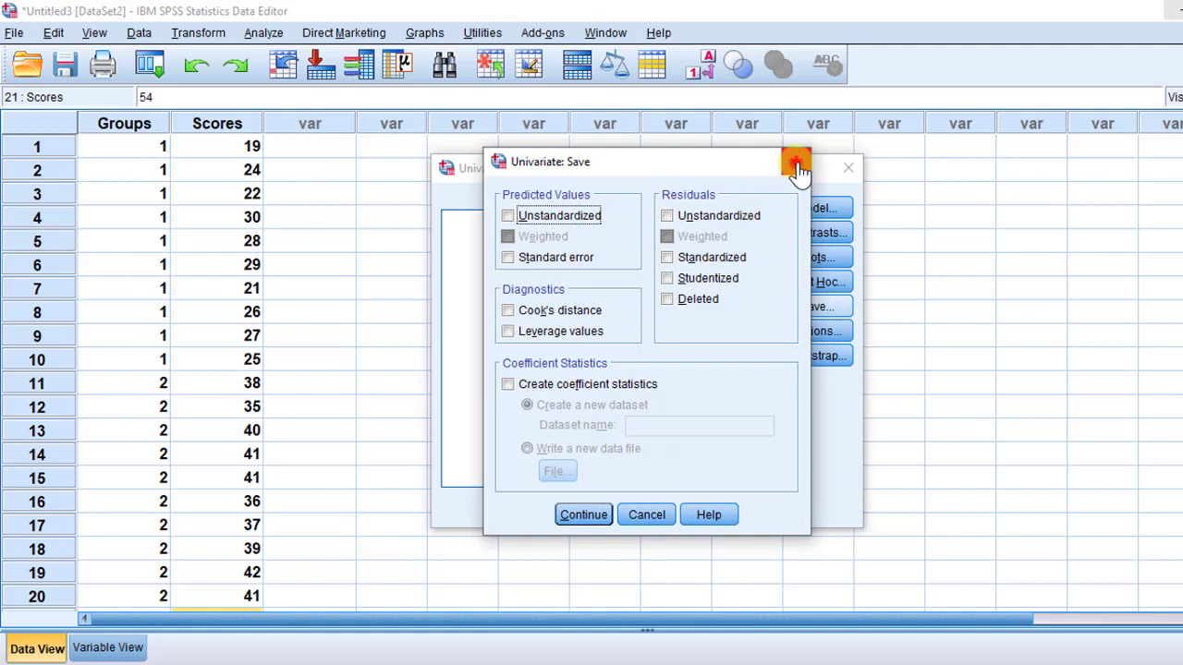
click(796, 166)
- Set the Univariate options to display estimated marginal means for (OVERALL) and Groups
click(819, 335)
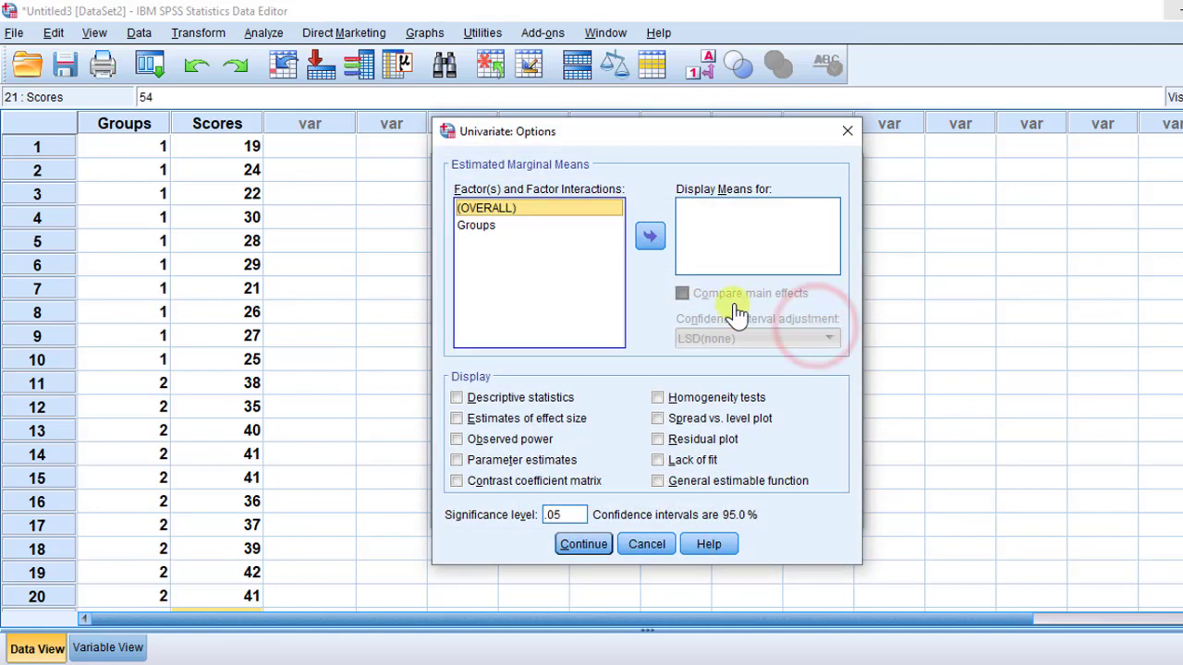
shift+click(477, 226)
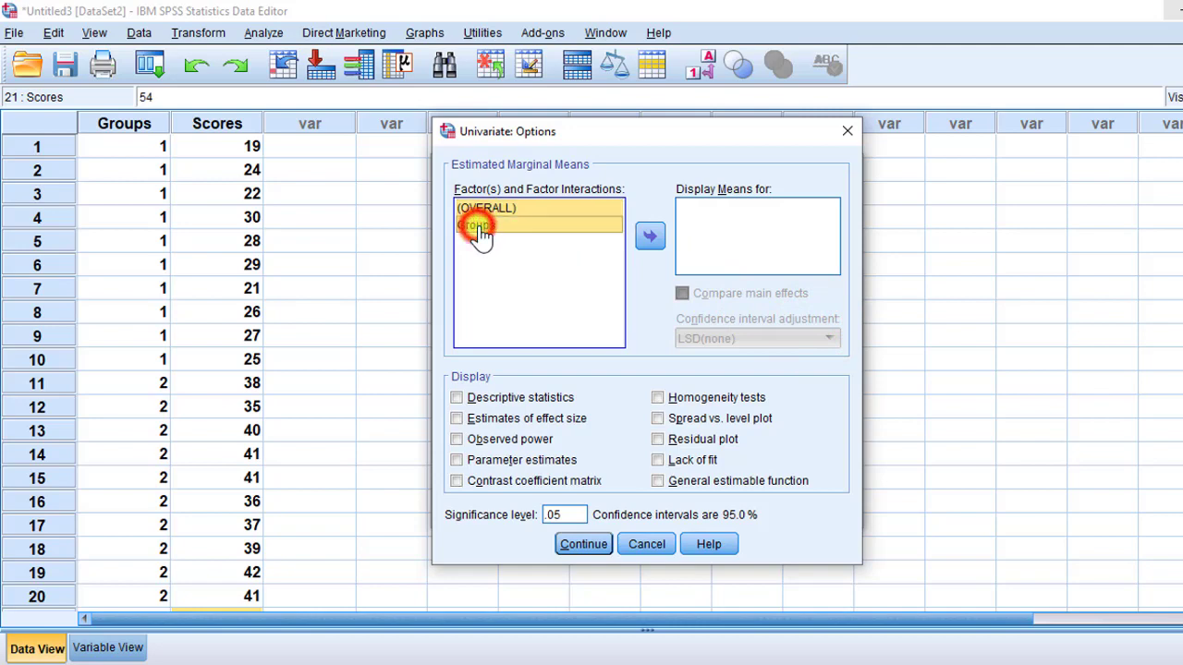
click(649, 236)
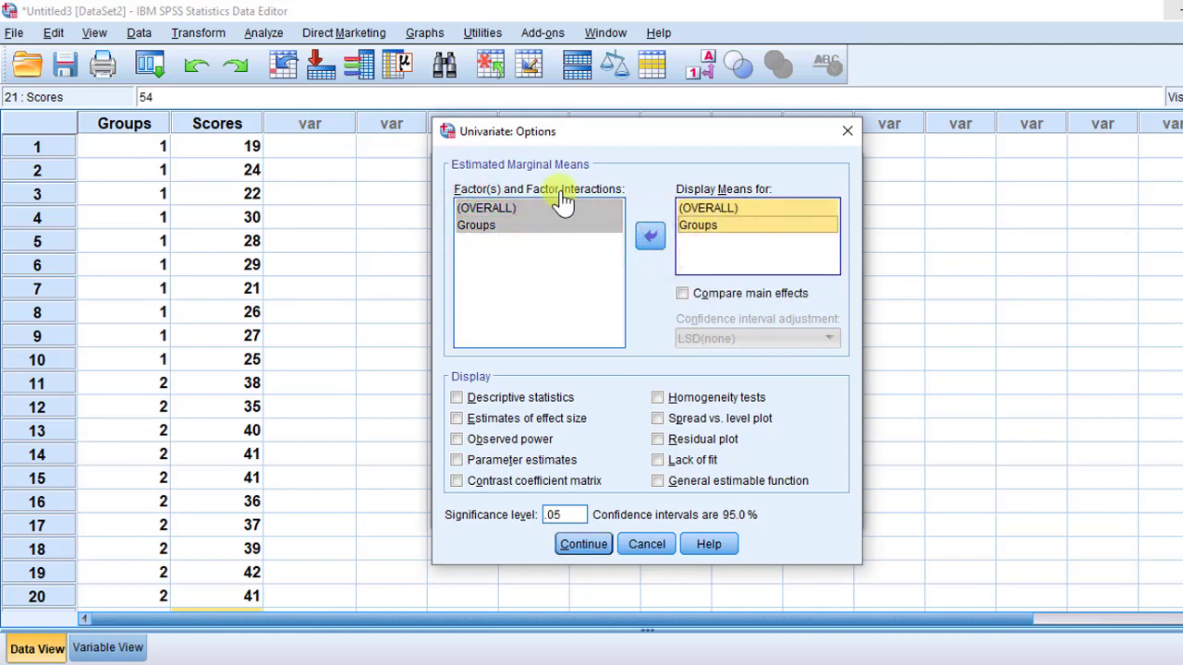
click(682, 294)
click(721, 336)
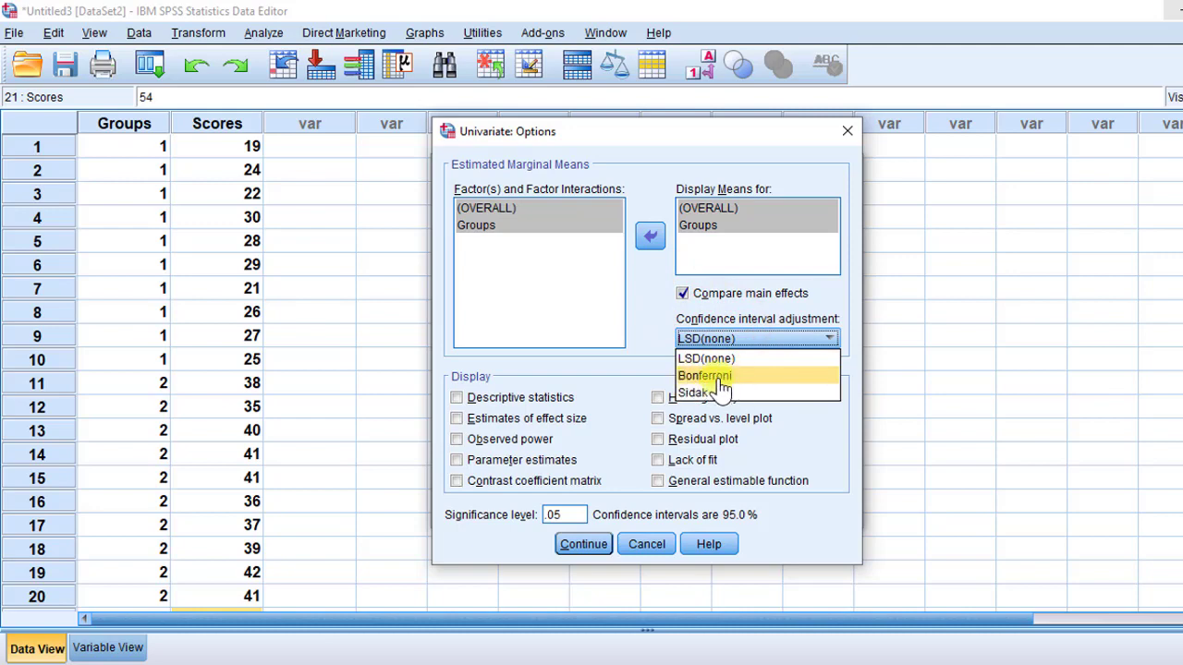
click(684, 296)
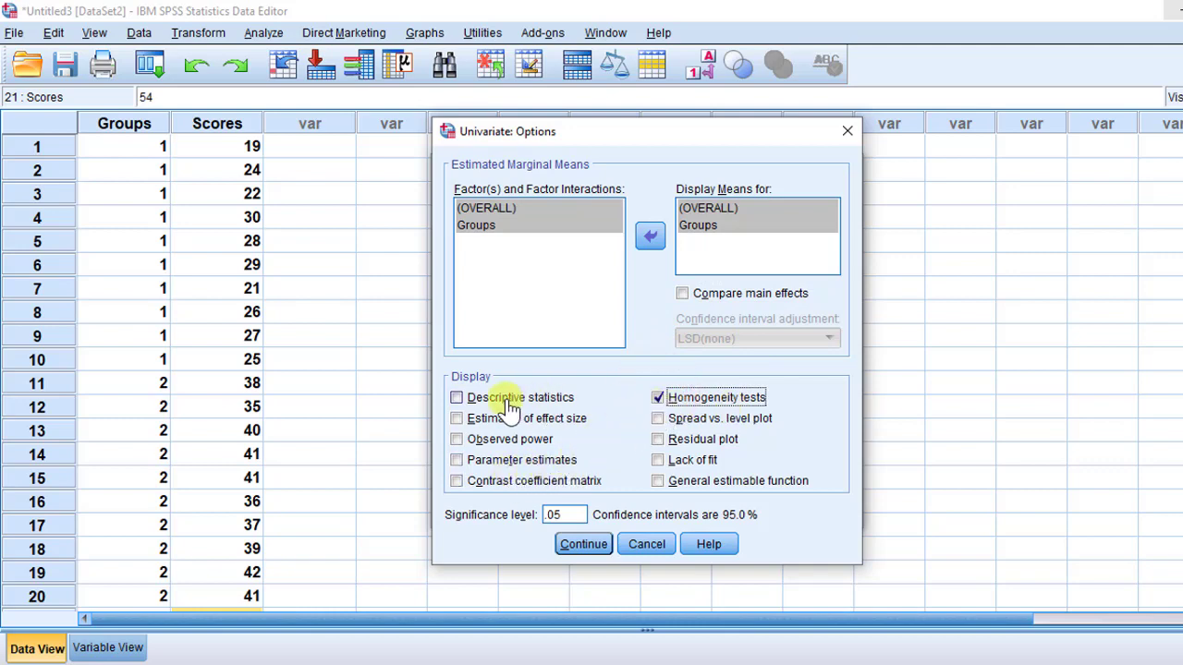
click(459, 399)
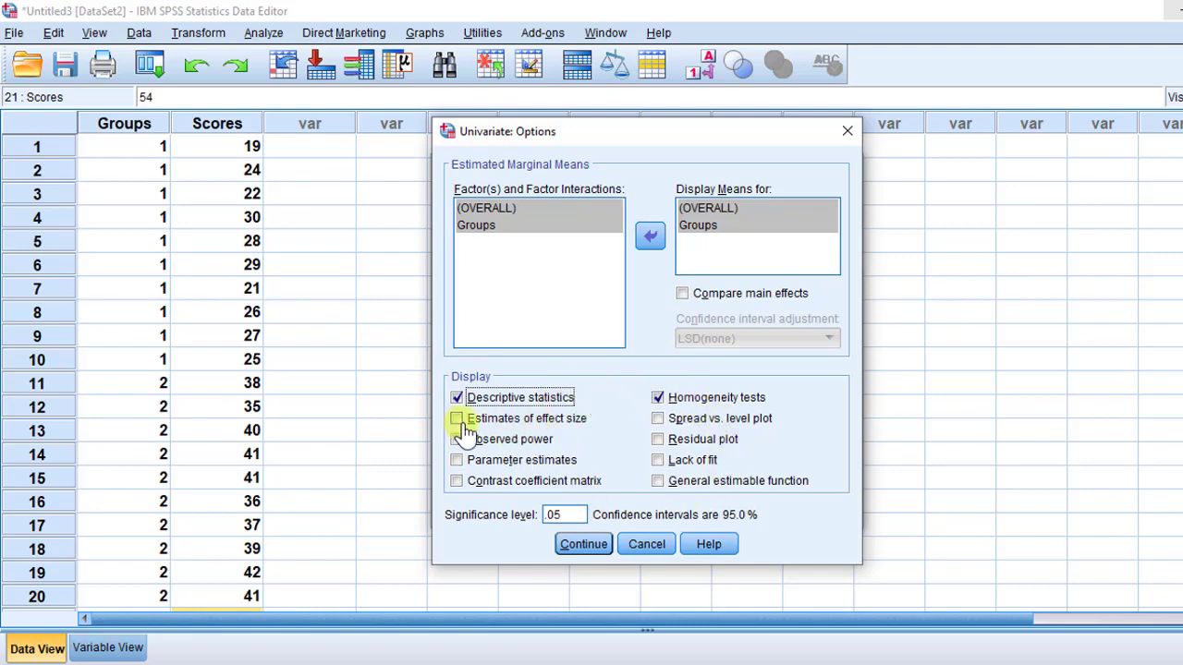
click(657, 398)
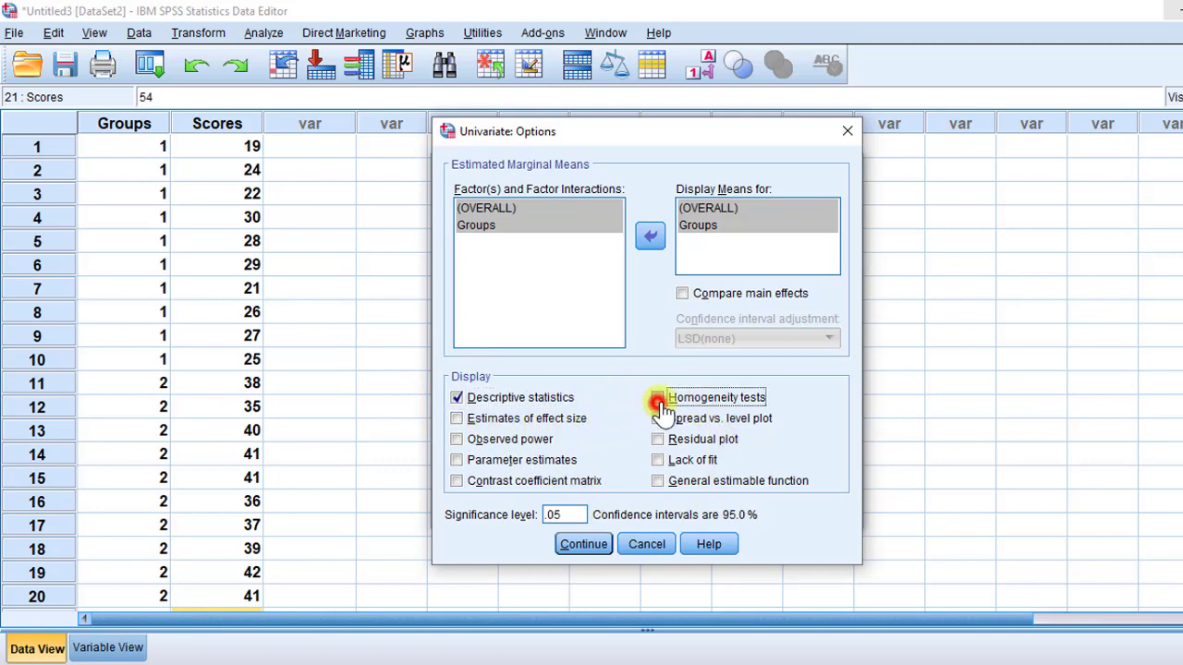
click(457, 398)
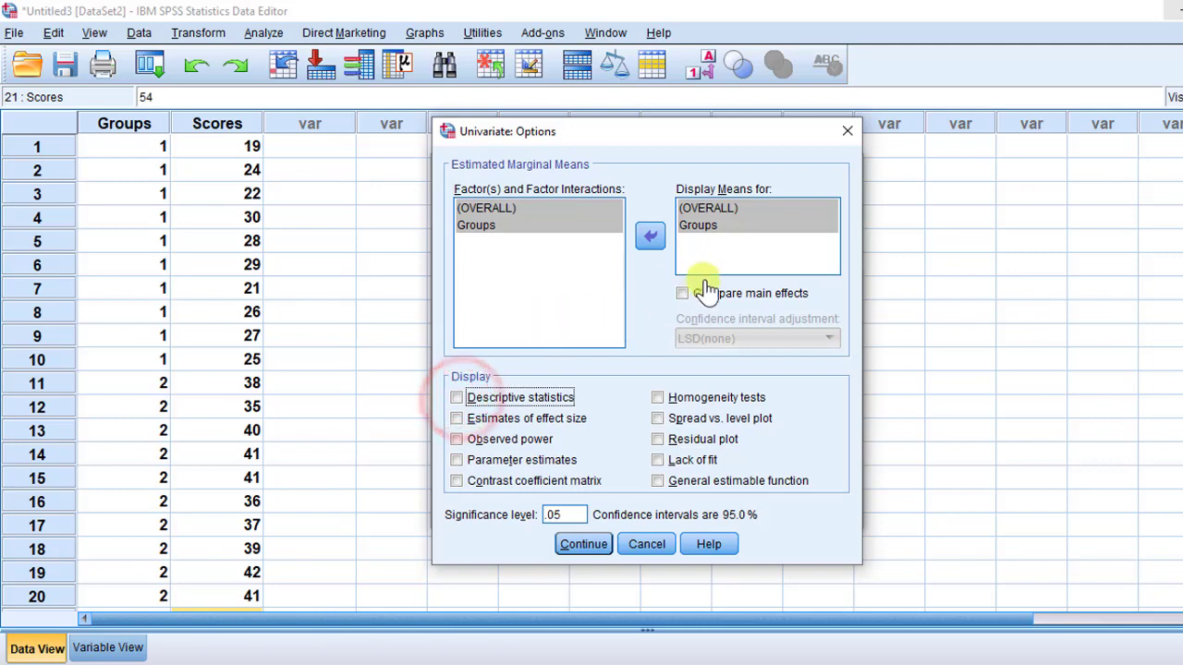
- Run the Univariate analysis with the chosen options and examine its between-subjects effects, estimated marginal means and Tukey post hoc tables
click(586, 544)
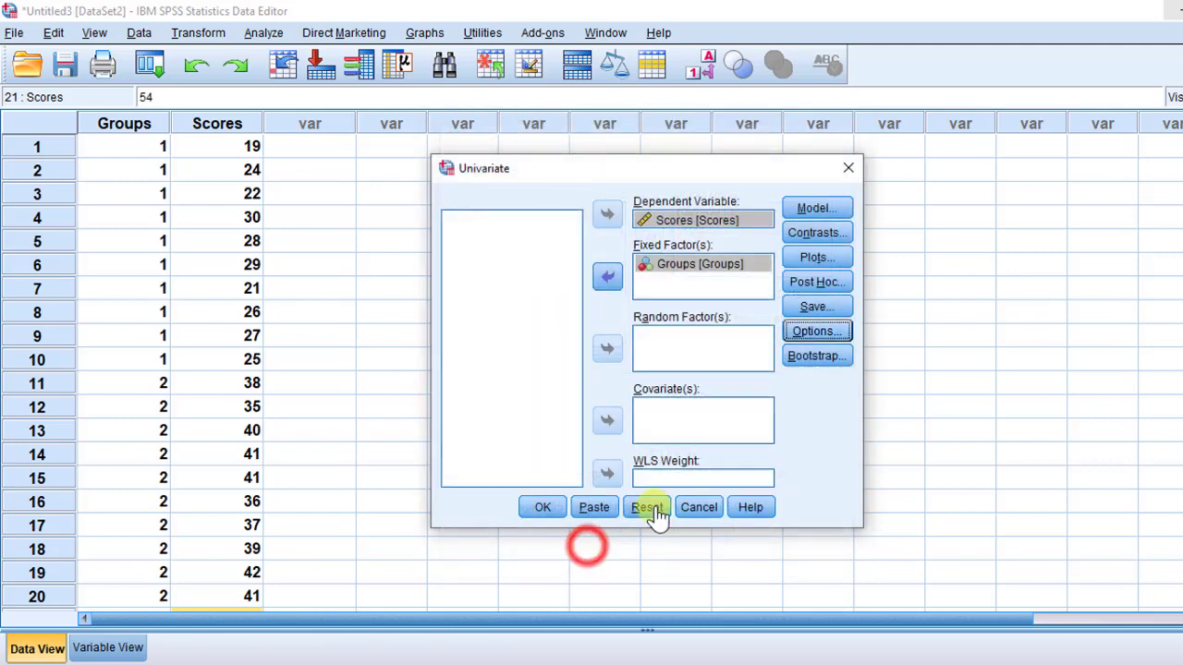
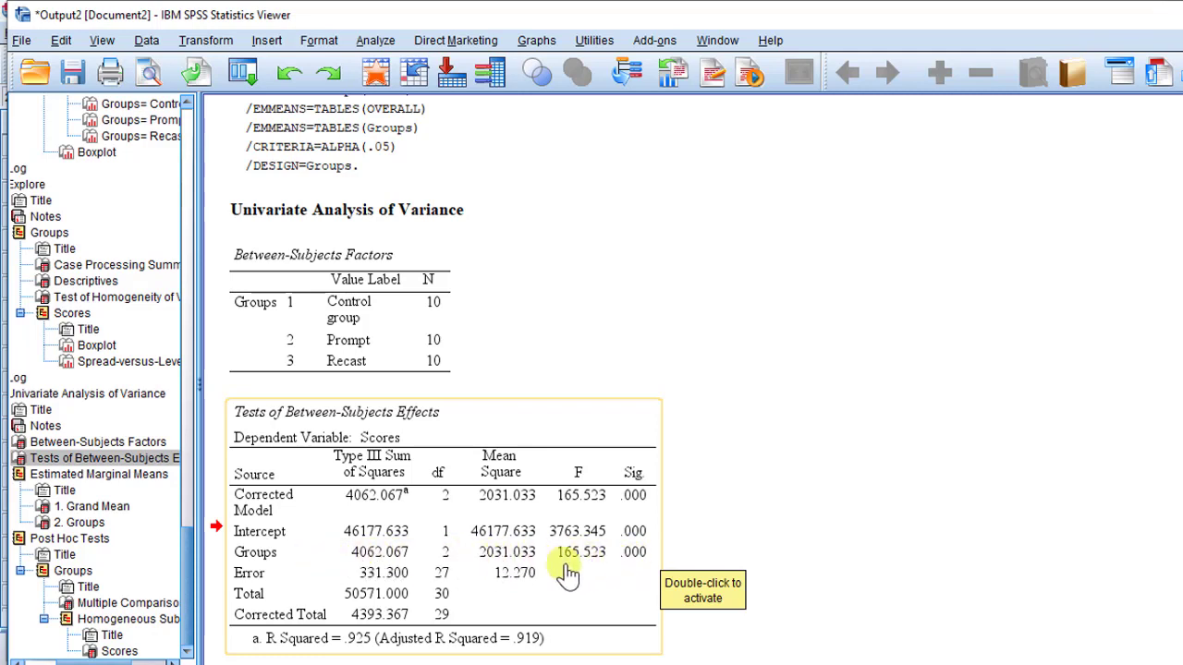
scroll(545, 569, down, 10)
scroll(490, 527, up, 1)
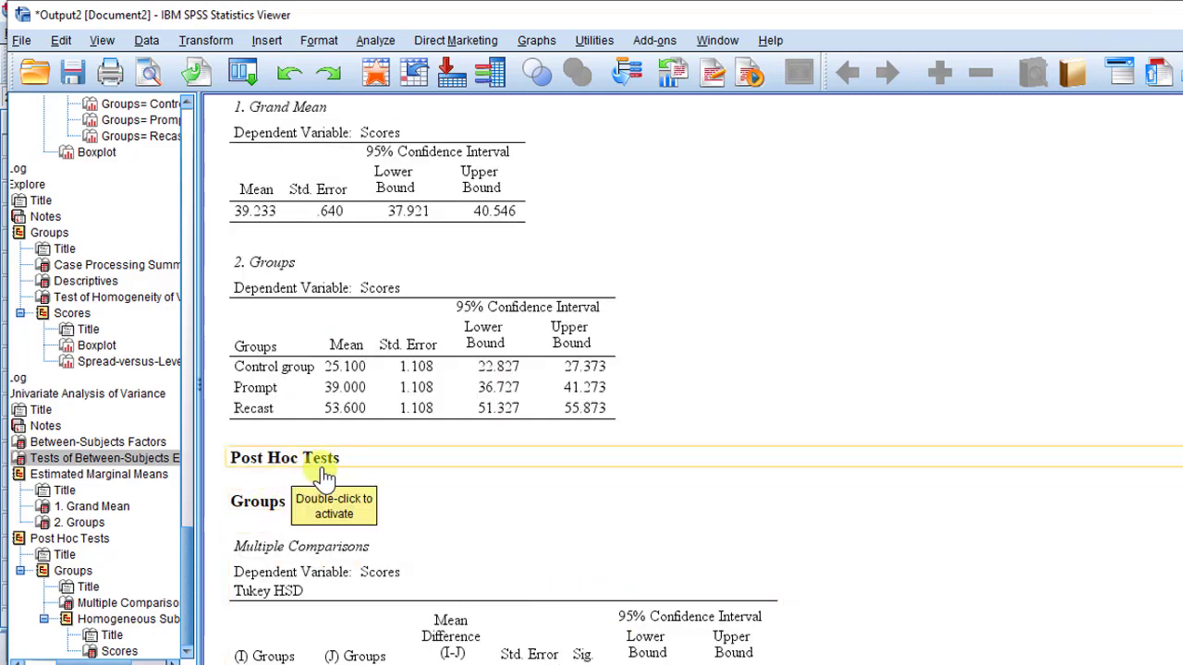
scroll(305, 555, down, 5)
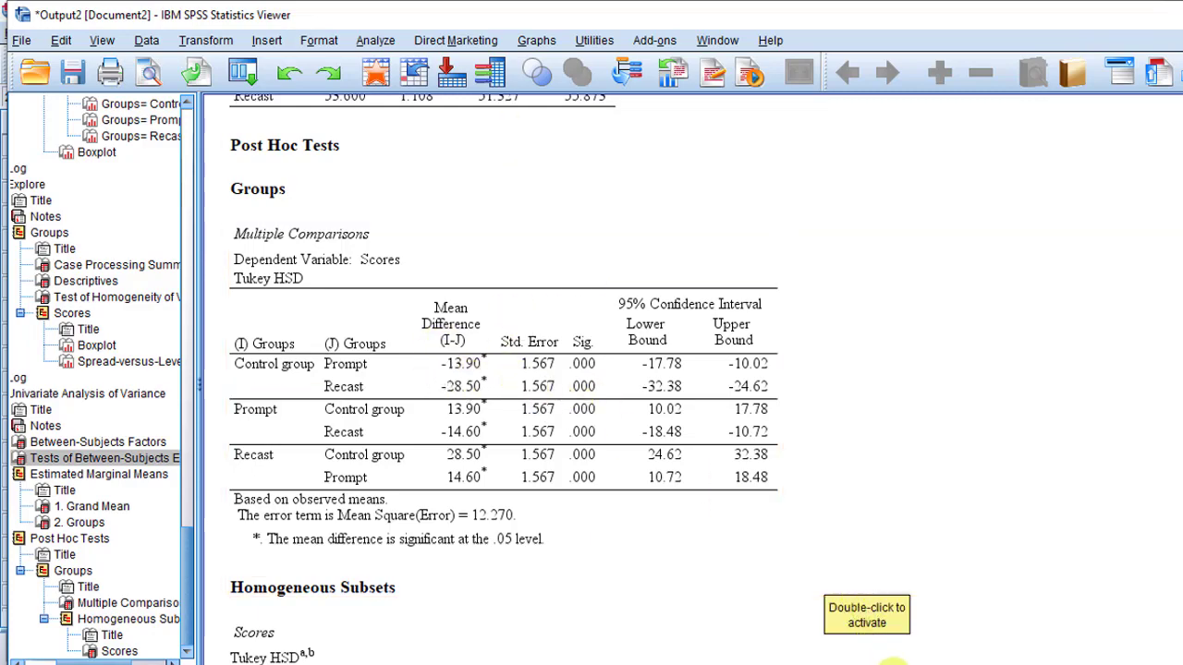
- Switch to the Word article on prompt and recast effectiveness and read the ANOVA results reported with Table 2
mouse_move(906, 664)
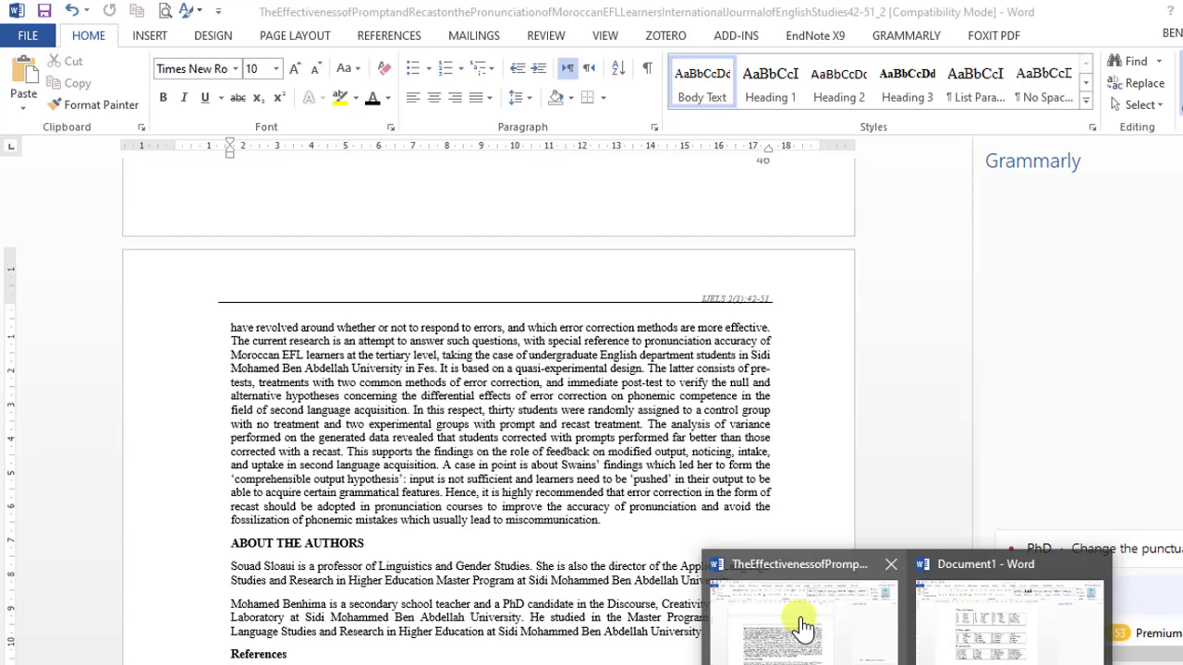
click(802, 628)
scroll(795, 624, up, 15)
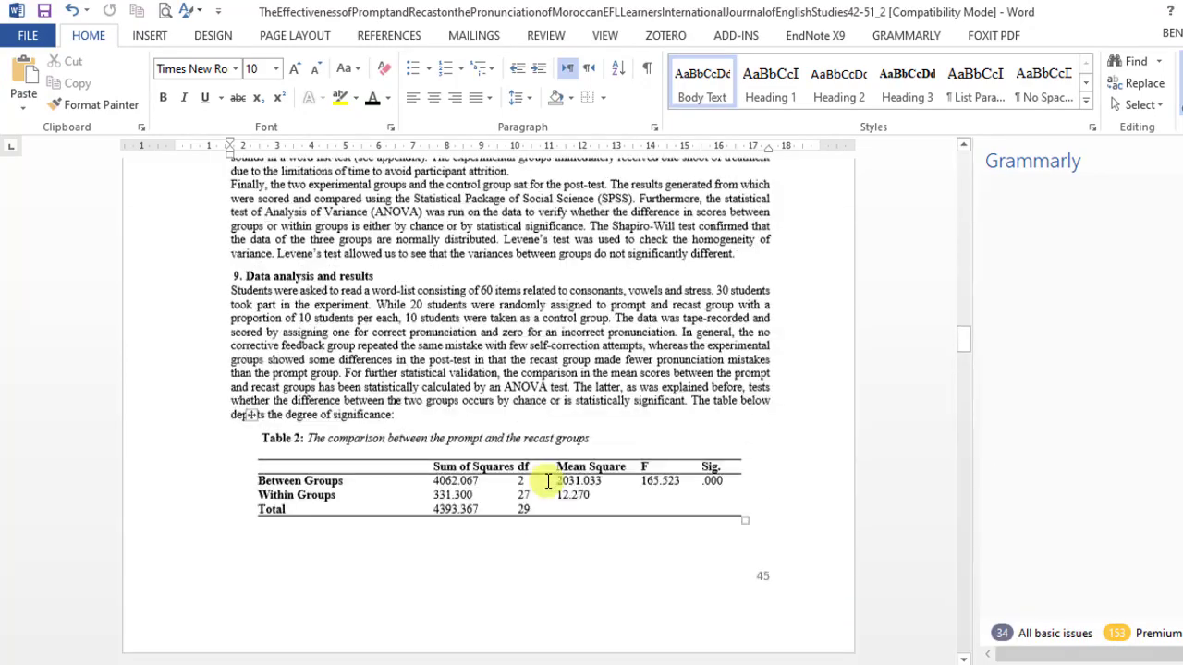
scroll(545, 480, up, 3)
scroll(471, 472, down, 6)
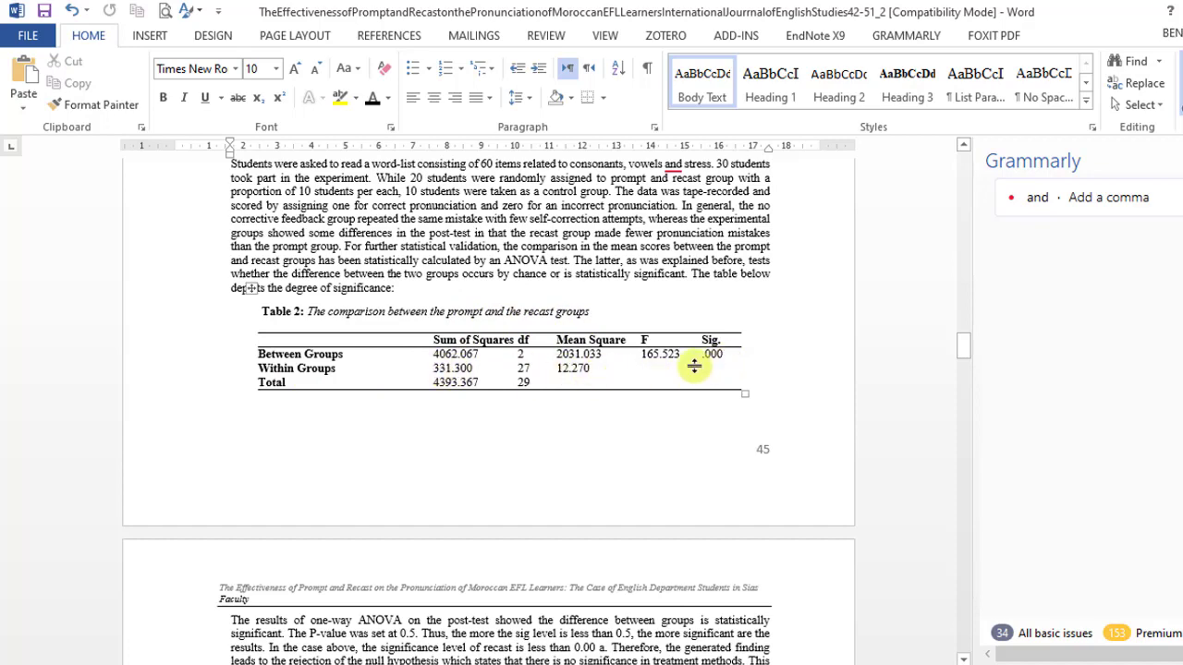
scroll(698, 374, down, 3)
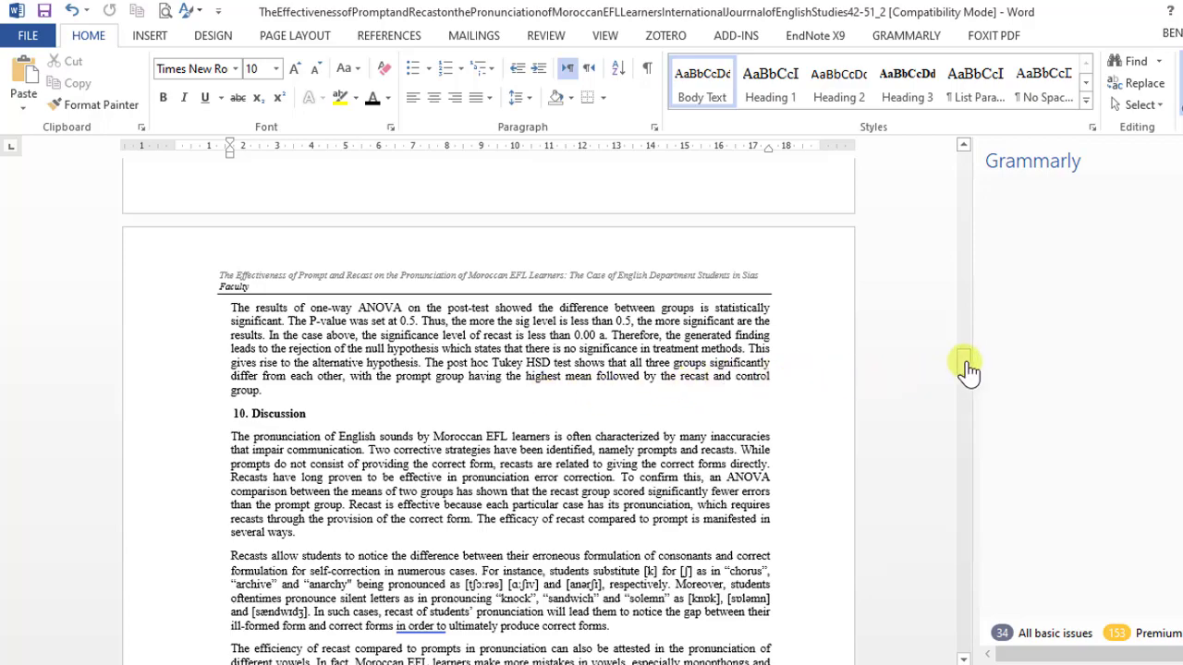
- Examine the Tukey HSD multiple comparisons table in the article's List of Tables
drag(967, 369, 961, 636)
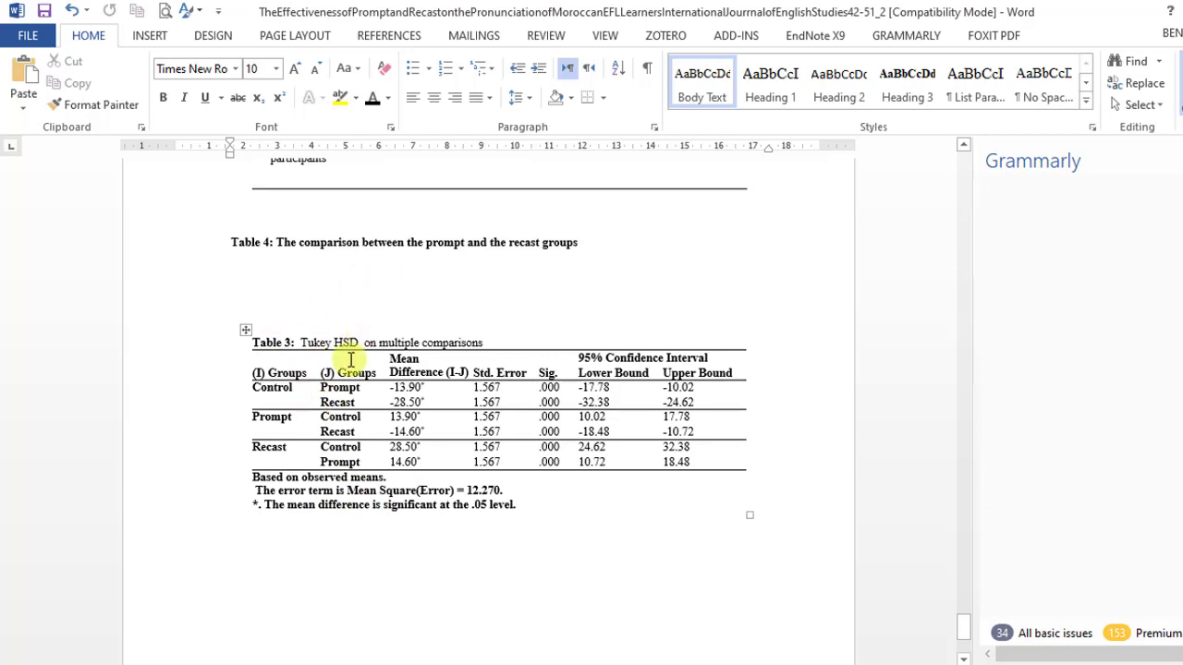
scroll(339, 351, up, 15)
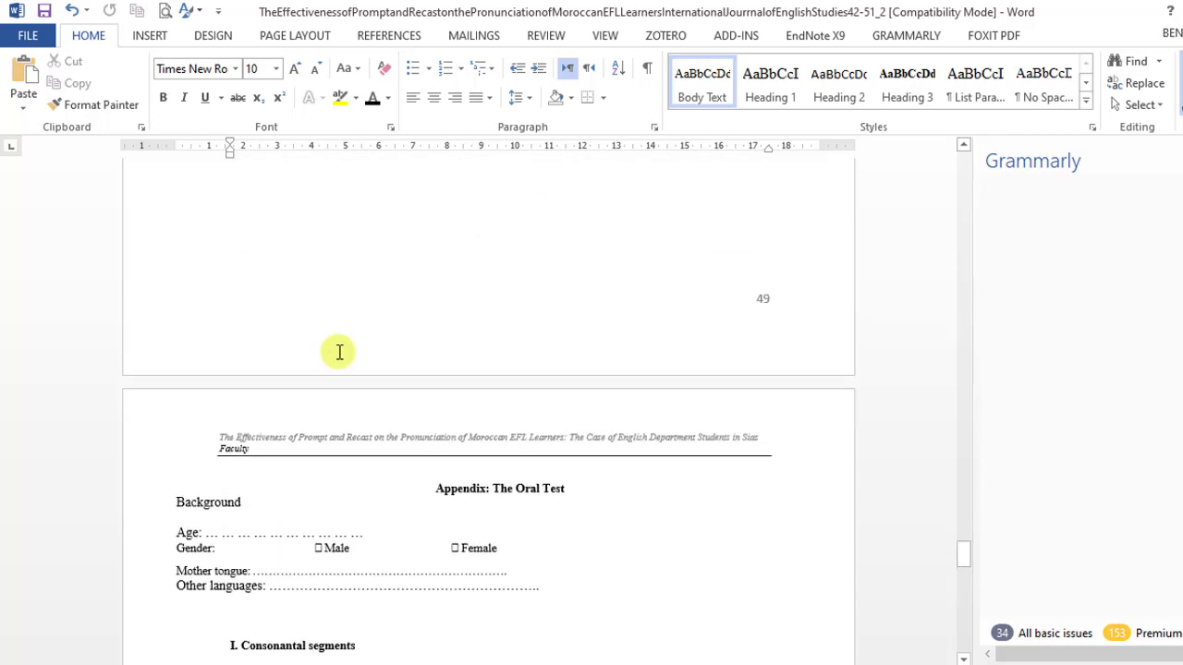
scroll(339, 351, down, 20)
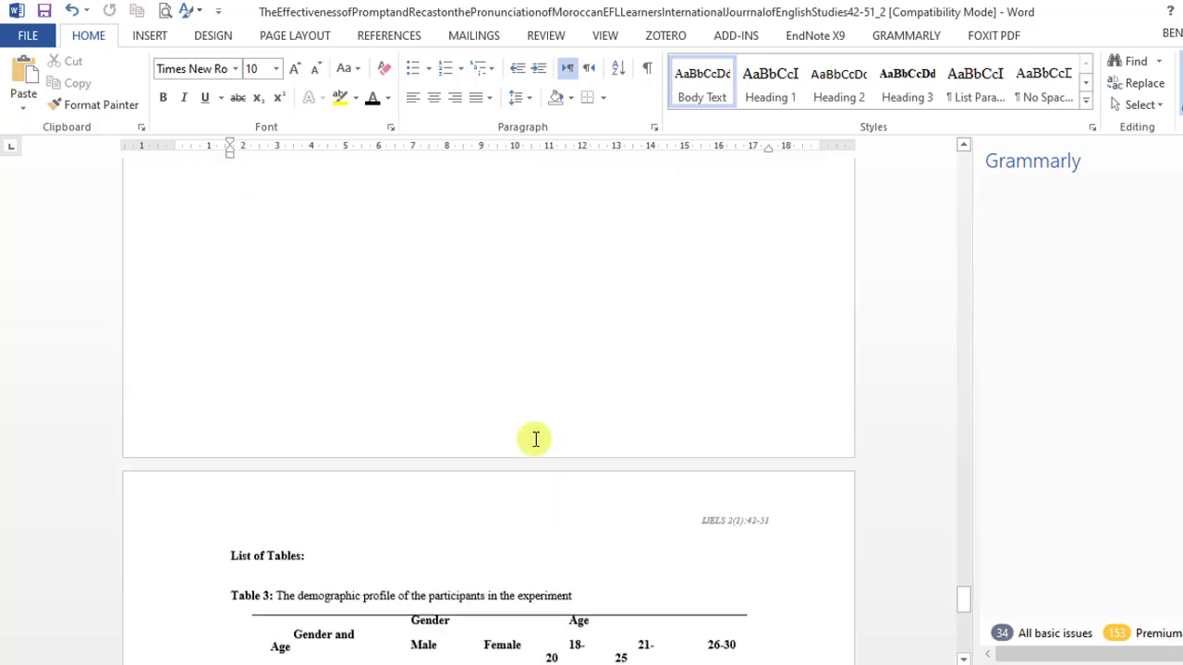
scroll(535, 440, down, 6)
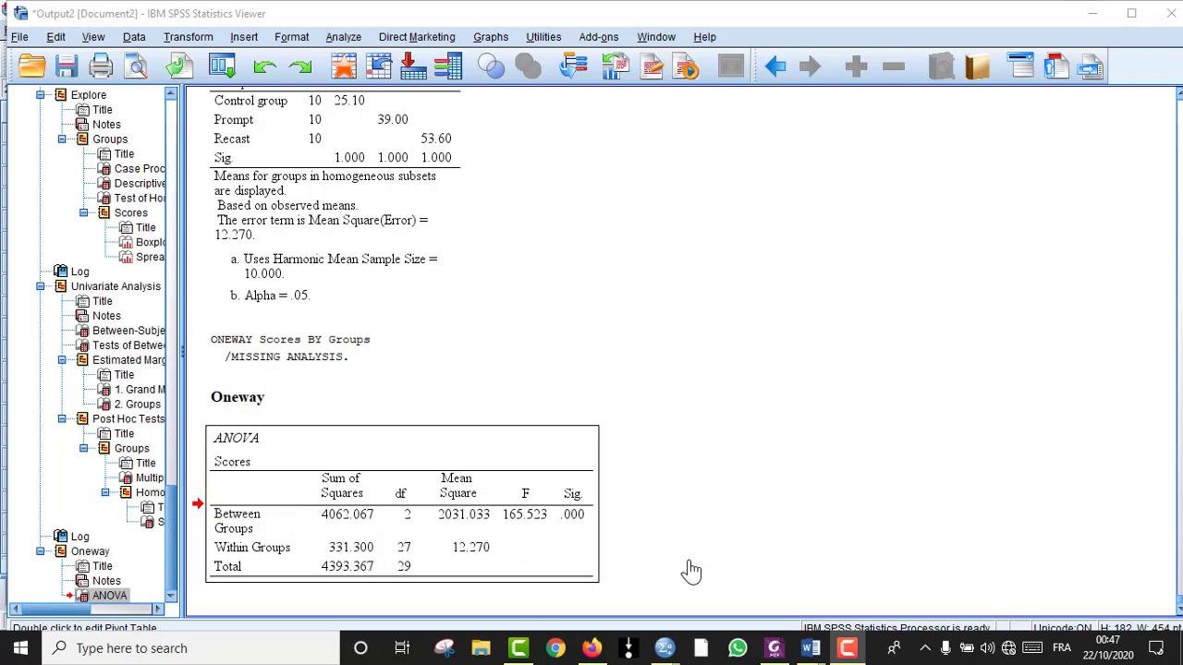
- Switch to the Untitled3 dataset in SPSS, look over its Groups and Scores data, and open the One-Way ANOVA analysis
mouse_move(662, 649)
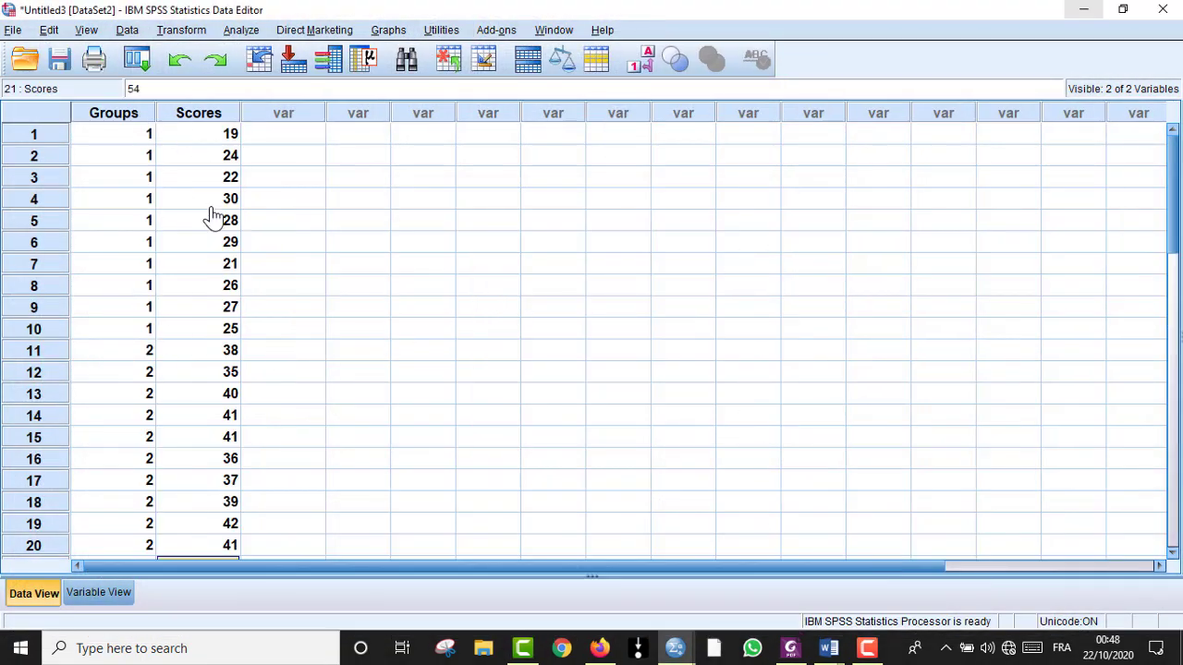
scroll(198, 249, down, 7)
scroll(227, 134, up, 4)
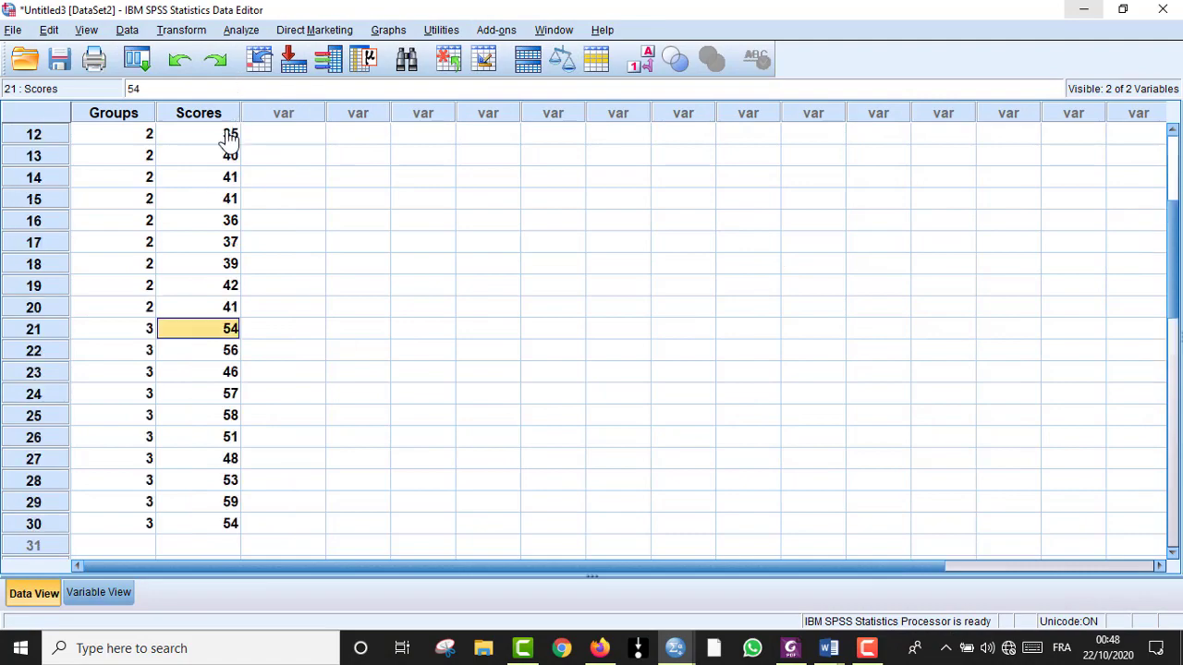
click(248, 30)
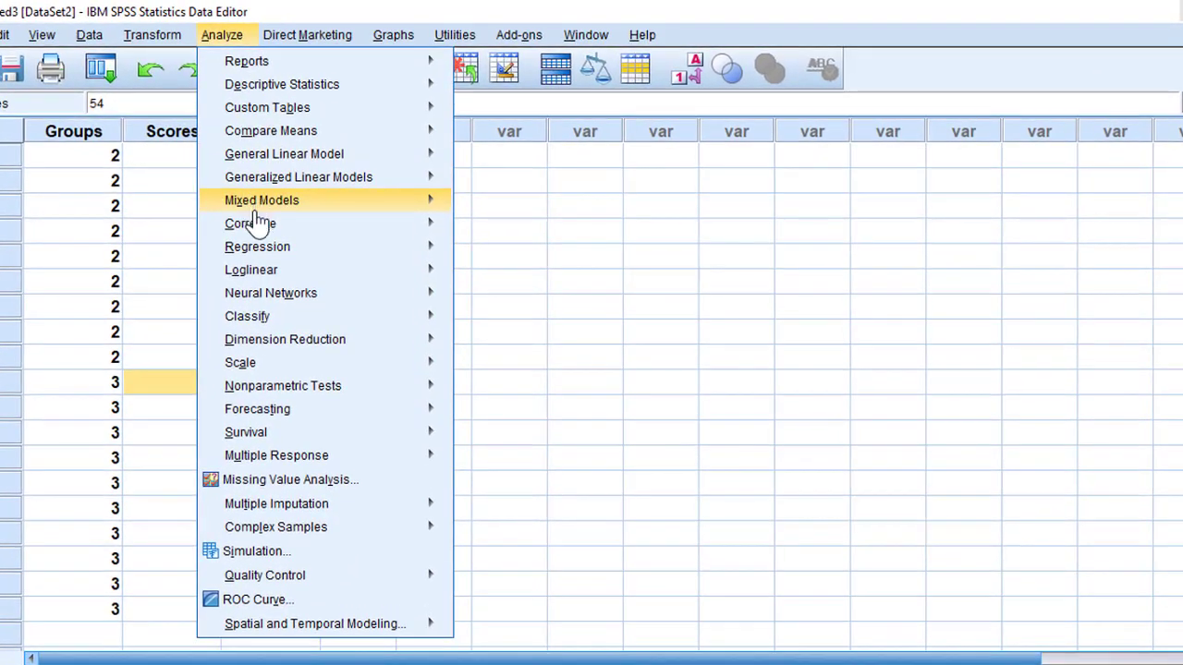
mouse_move(273, 201)
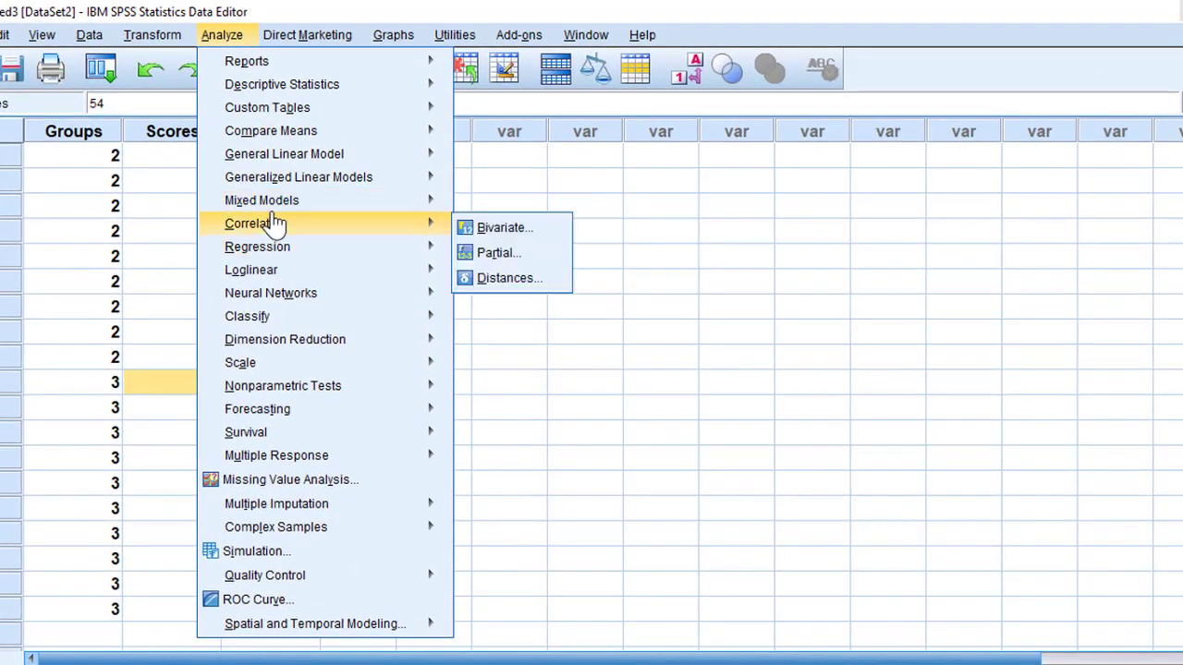
mouse_move(272, 161)
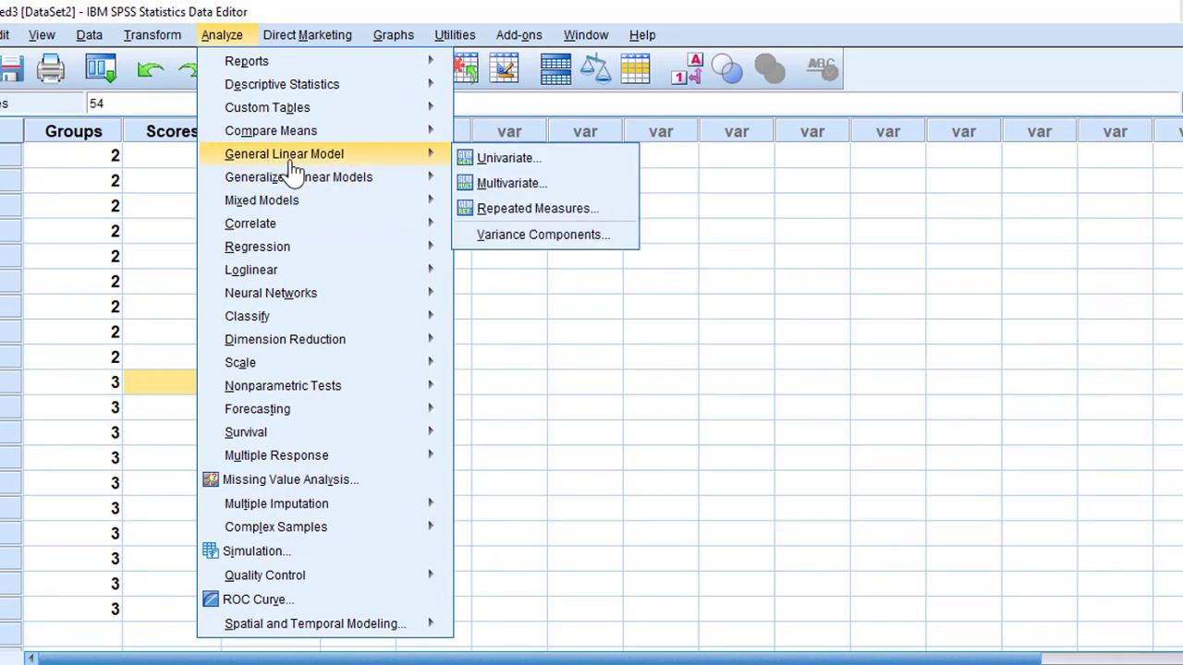
mouse_move(275, 278)
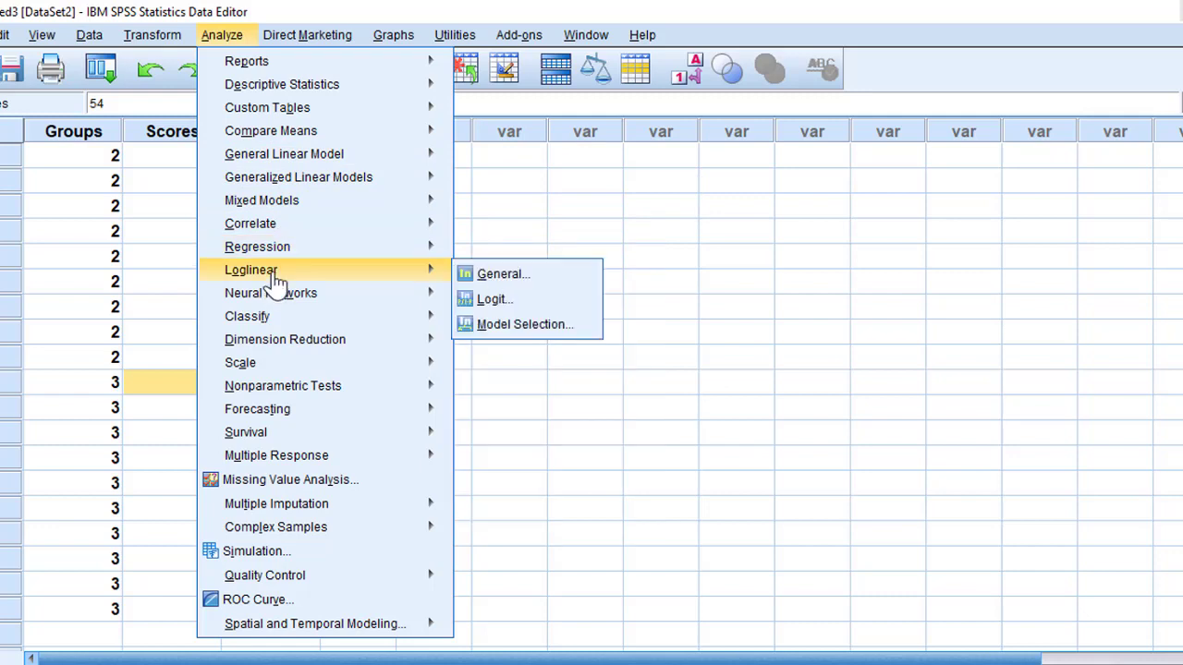
mouse_move(374, 136)
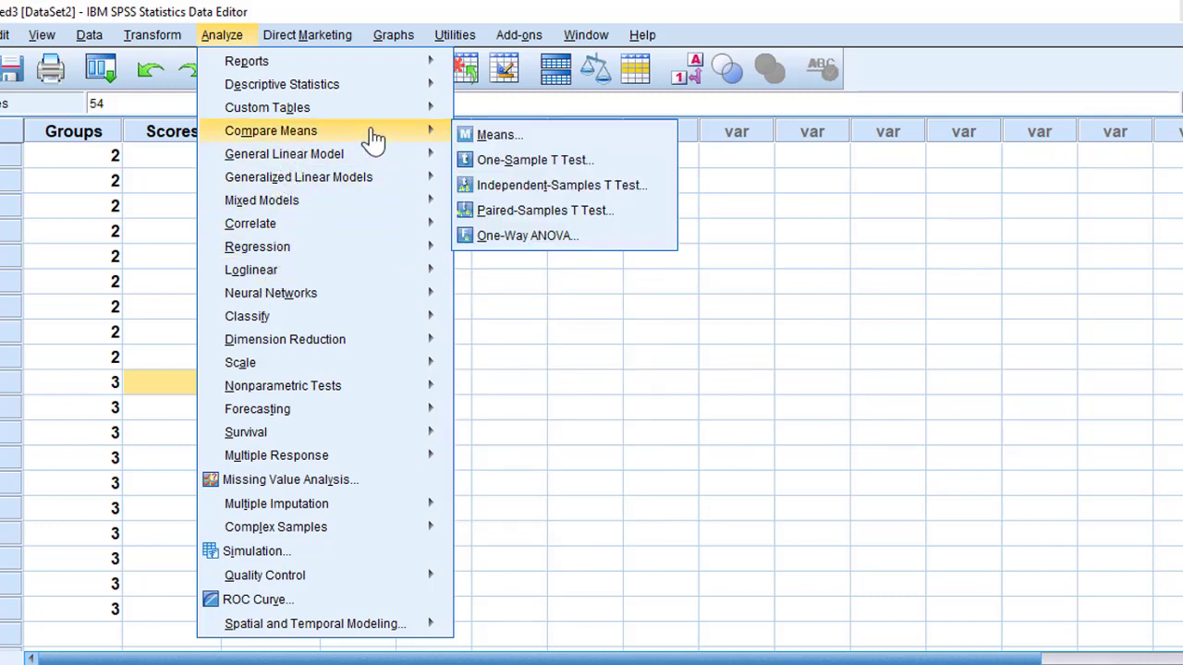
click(496, 238)
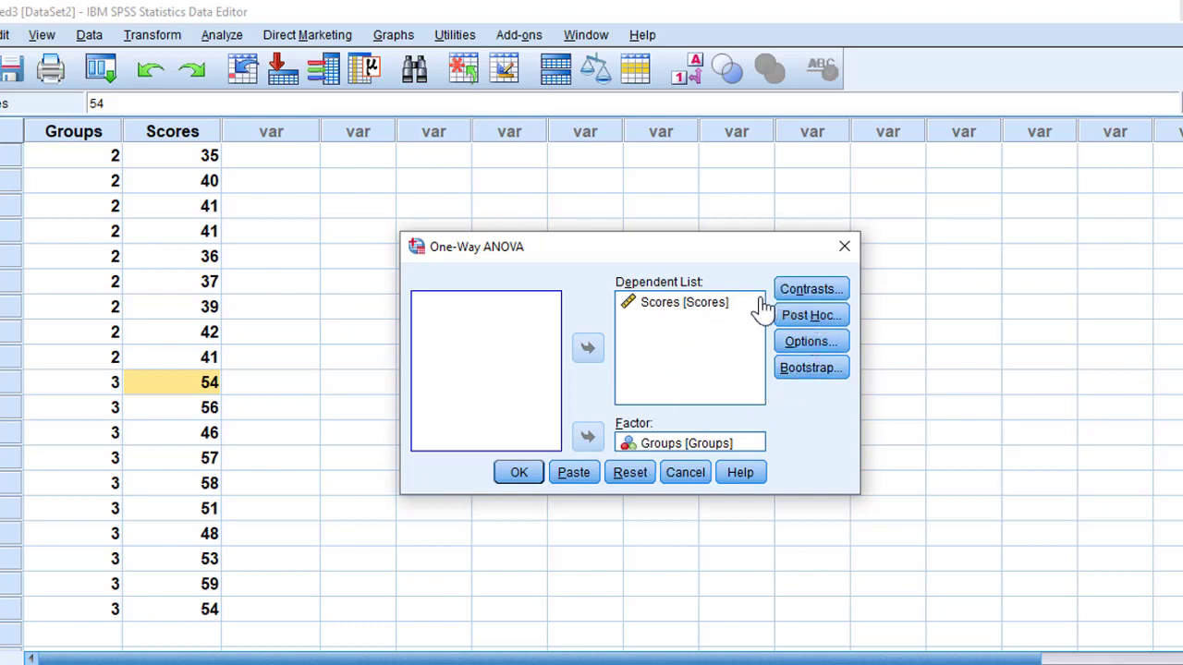
- Review the One-Way ANOVA options without changing them, and run the analysis with Scores as dependent variable and Groups as factor
click(810, 341)
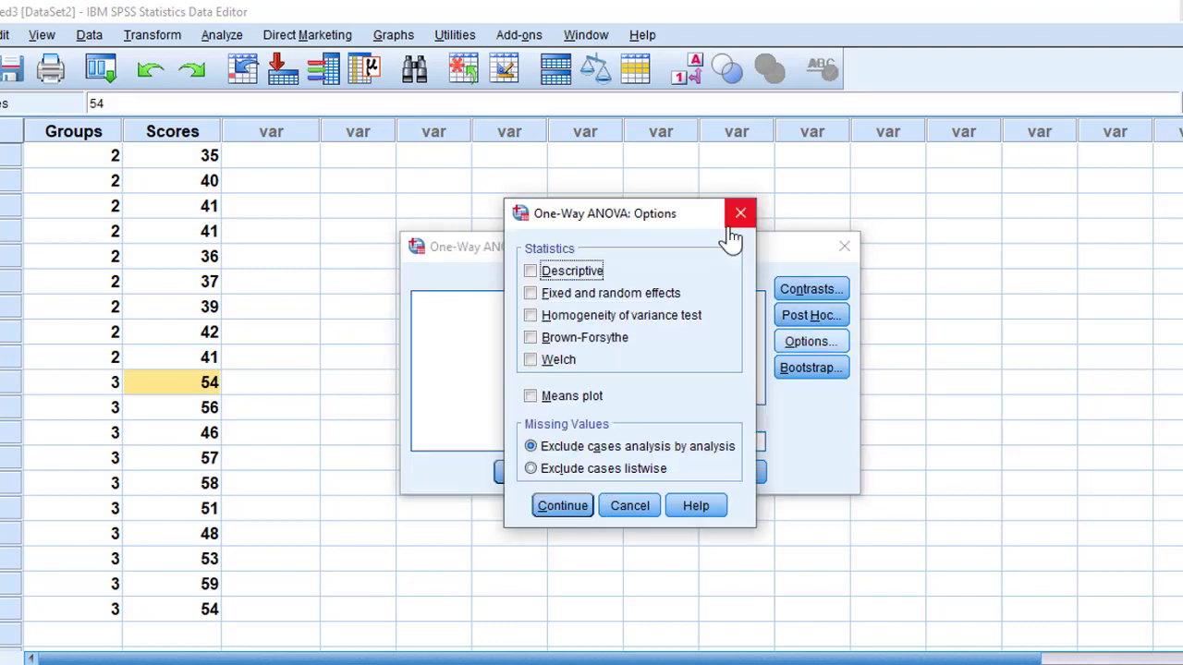
click(736, 217)
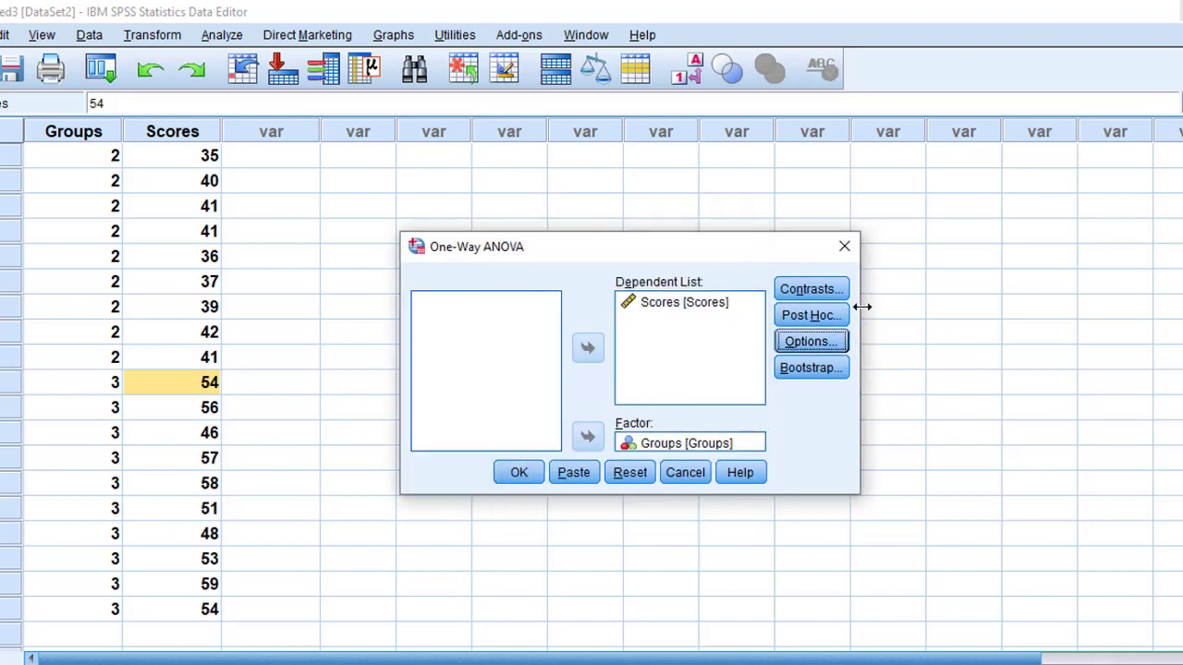
click(513, 475)
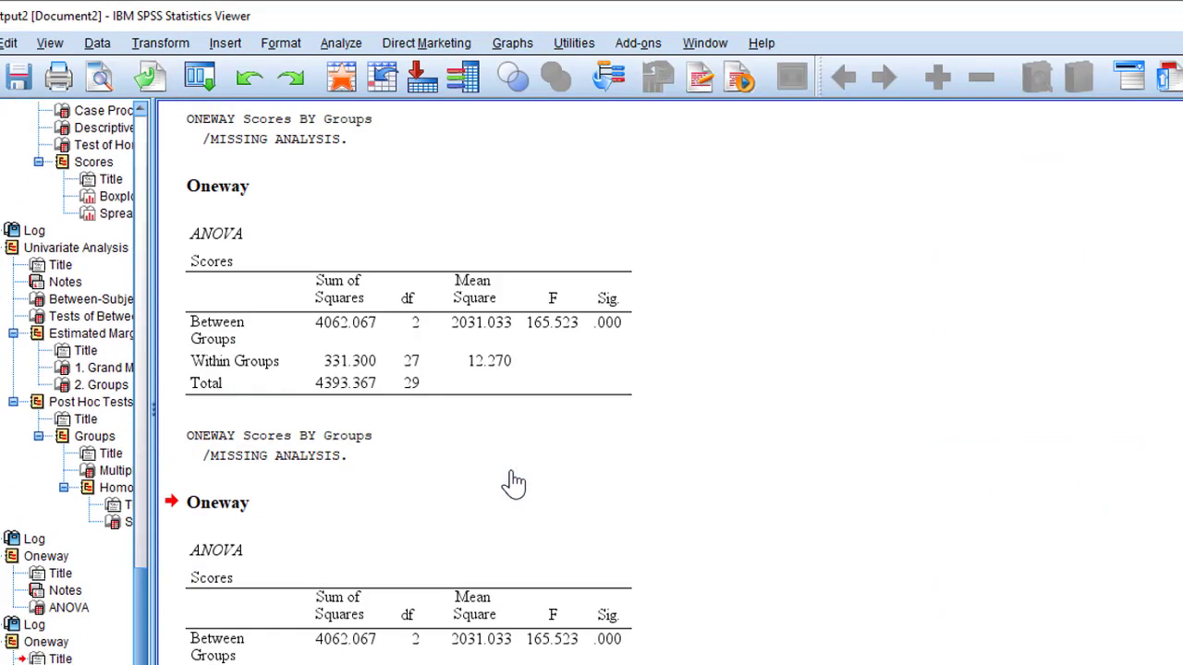
- Select the ANOVA table of the latest Oneway output and examine its results
scroll(515, 481, down, 1)
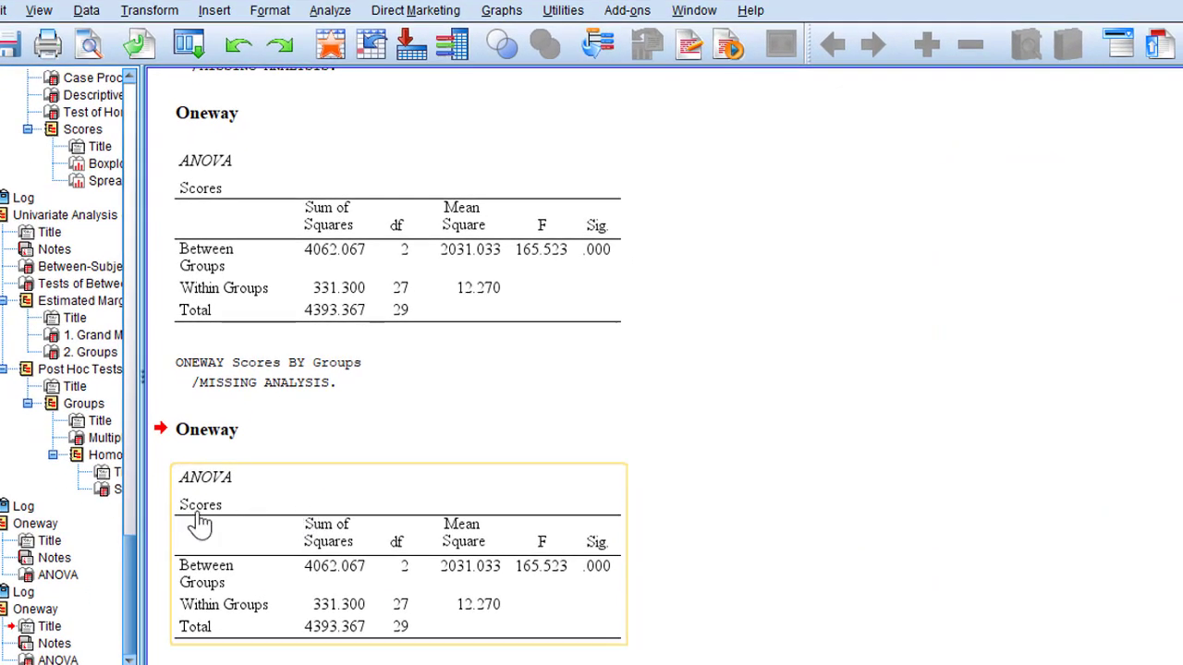
right_click(309, 538)
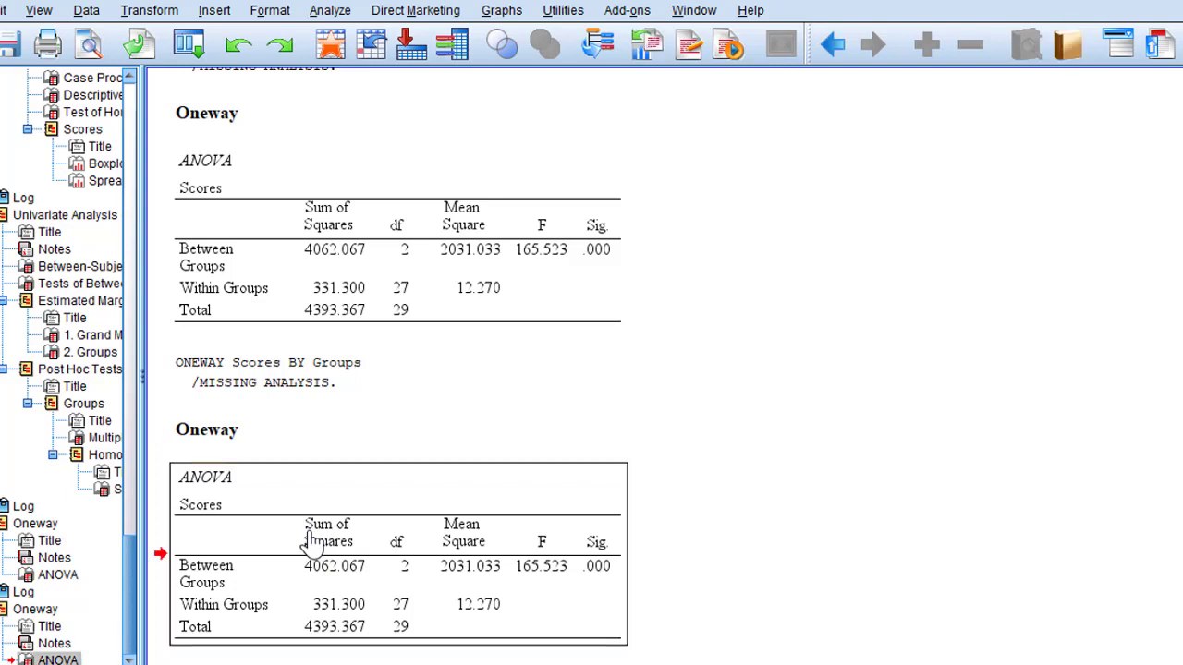
click(324, 570)
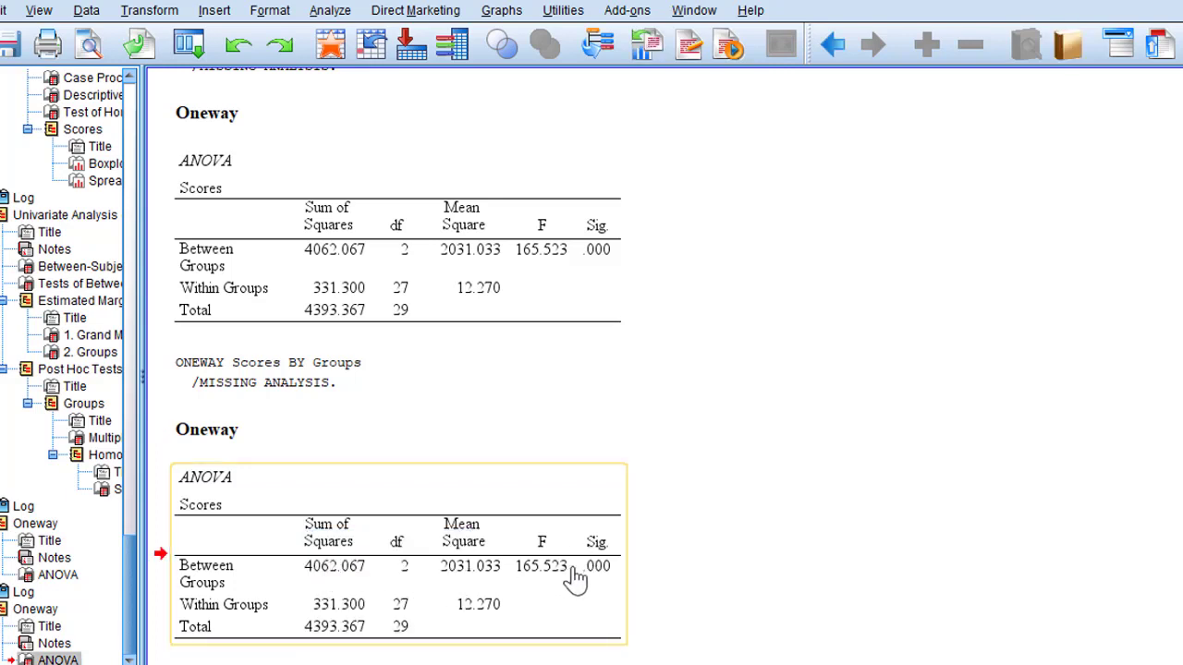